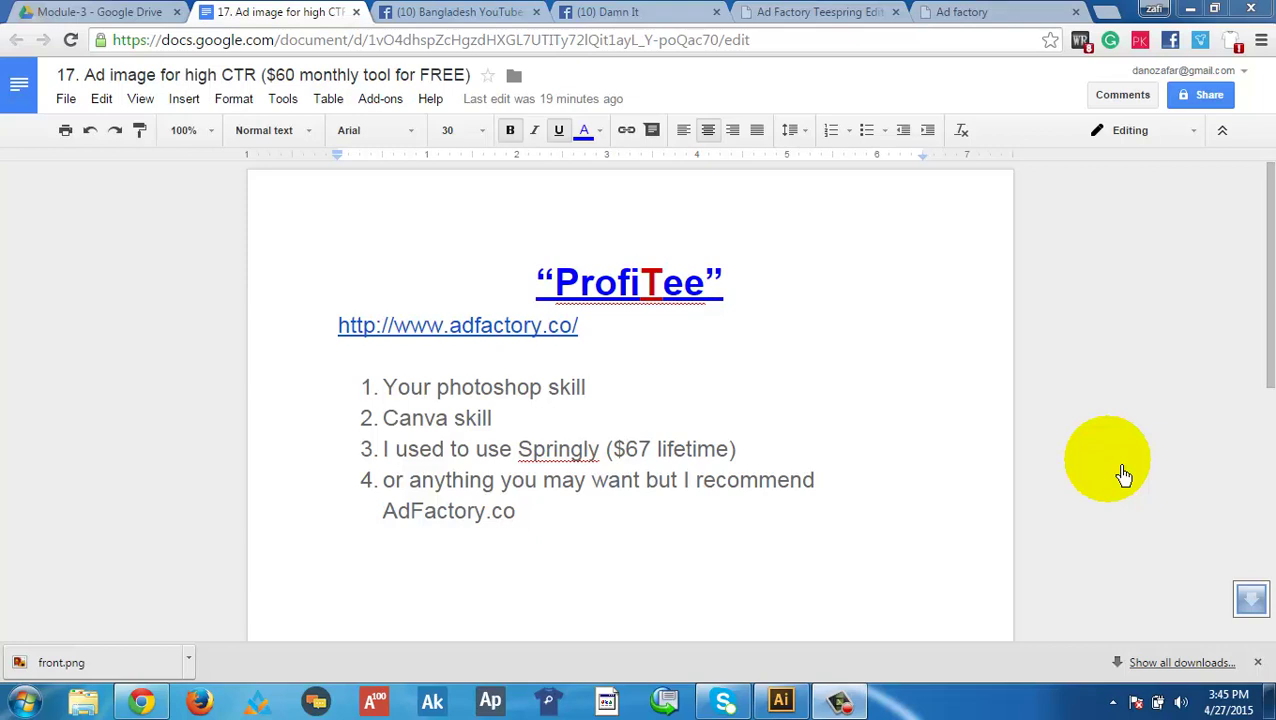
# Review the listed ad-image options, including Photoshop, Canva, Springly and AdFactory.co, and the adfactory.co link in the document
pyautogui.moveTo(621, 397); pyautogui.dragTo(393, 387)
pyautogui.click(601, 401)
pyautogui.moveTo(501, 424); pyautogui.dragTo(384, 420)
pyautogui.click(510, 452)
pyautogui.moveTo(760, 462)
pyautogui.mouseDown()
pyautogui.moveTo(373, 455)
pyautogui.moveTo(770, 462)
pyautogui.moveTo(757, 455)
pyautogui.mouseUp()
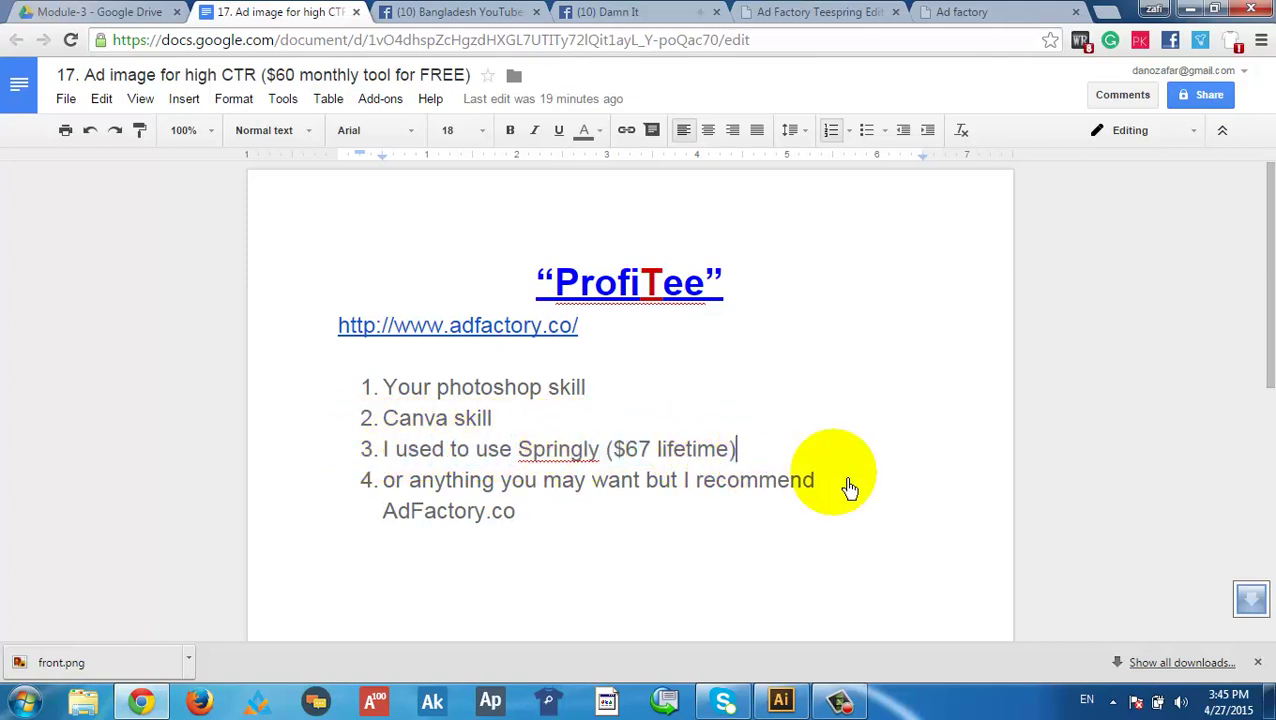
pyautogui.click(845, 493)
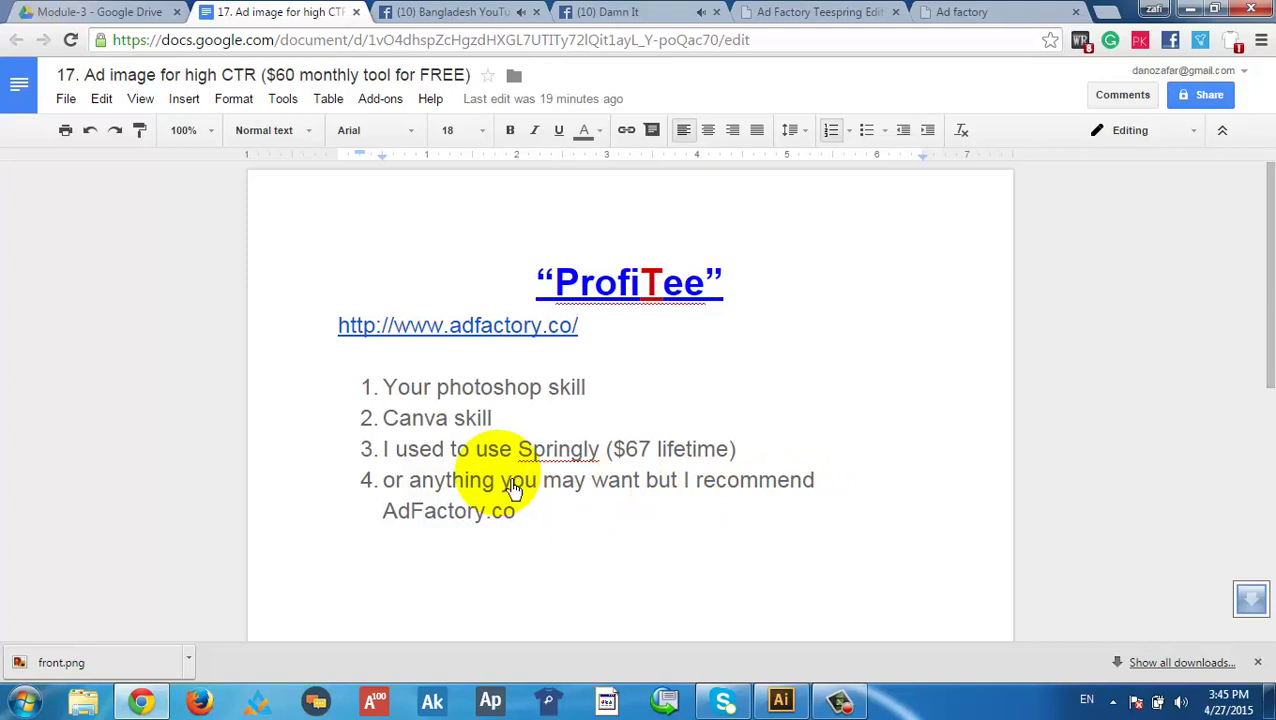
pyautogui.moveTo(834, 487); pyautogui.dragTo(410, 482)
pyautogui.click(428, 512)
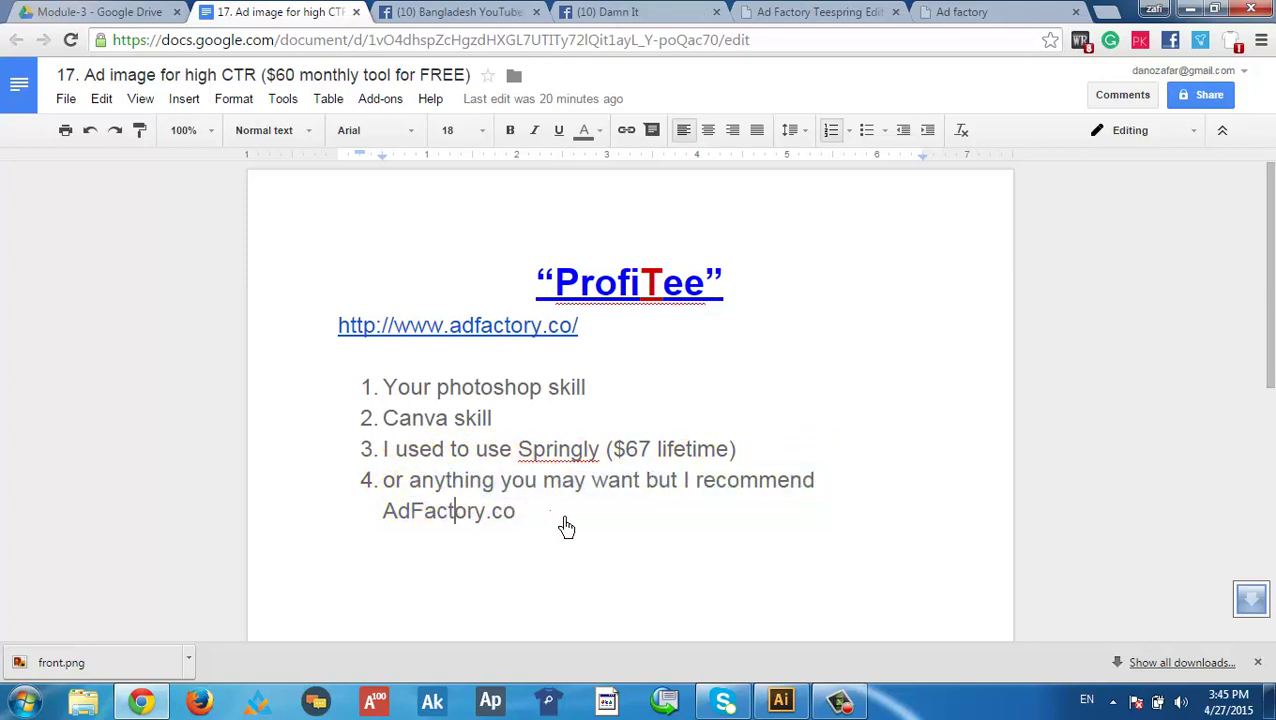
pyautogui.click(531, 325)
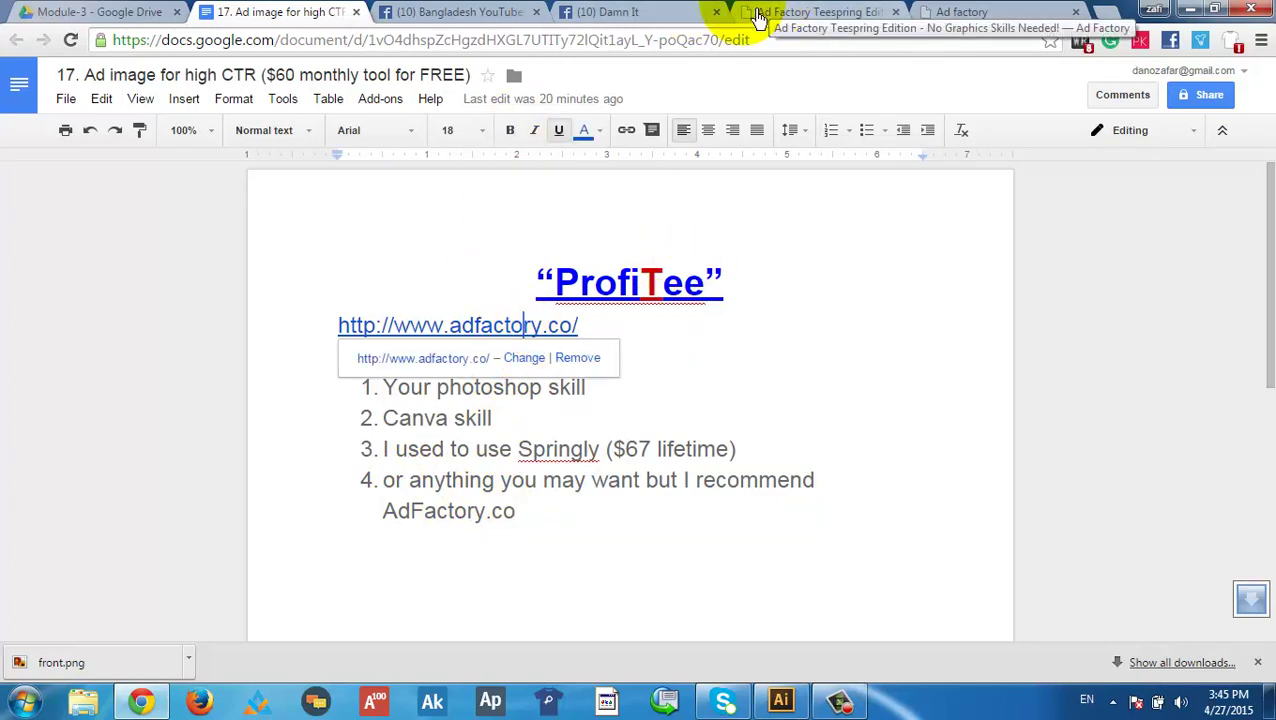
# Go to the Ad Factory Teespring Edition site, dismiss the downloads bar and access the ad editor
pyautogui.click(806, 12)
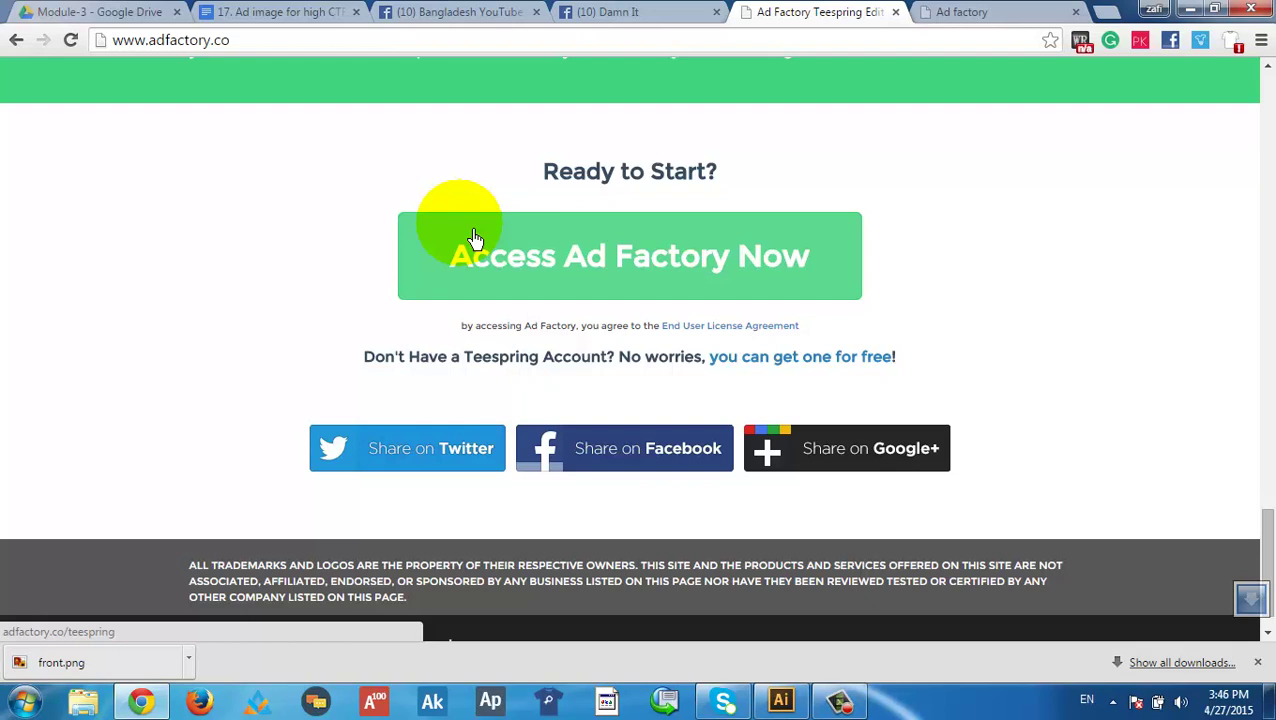
pyautogui.click(1257, 662)
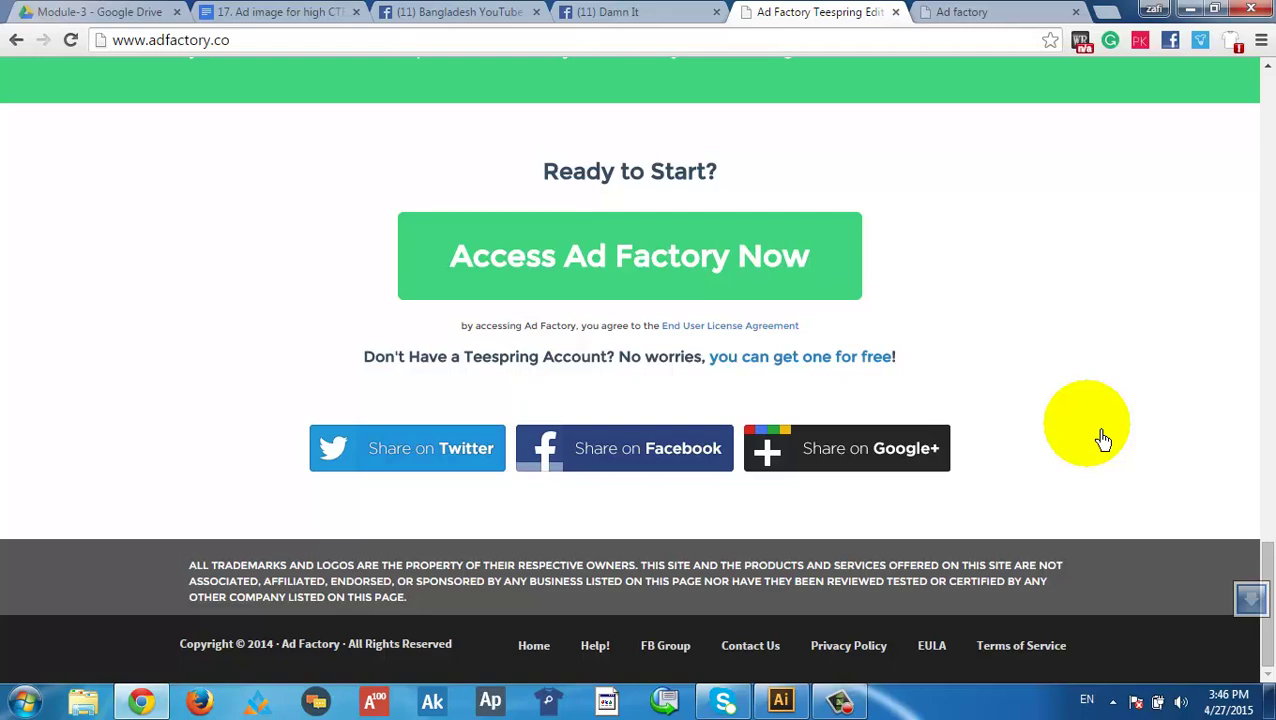
pyautogui.scroll(20, 1103, 441)
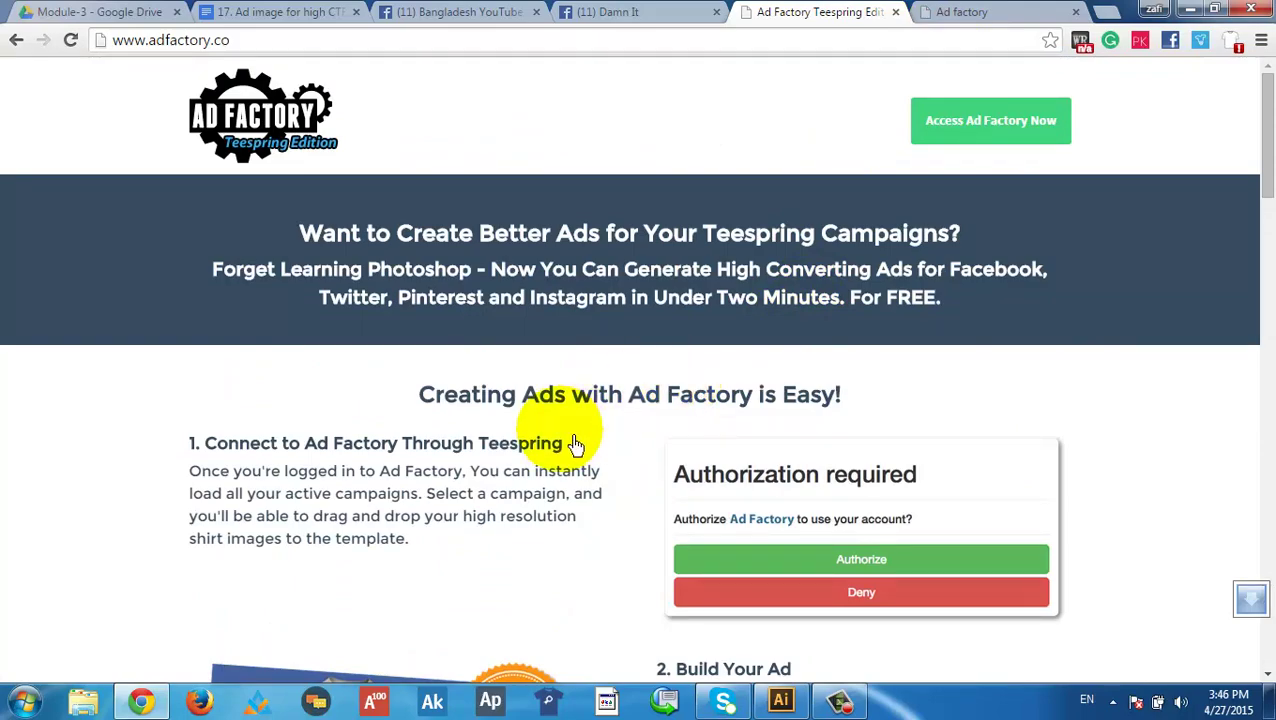
pyautogui.click(1025, 135)
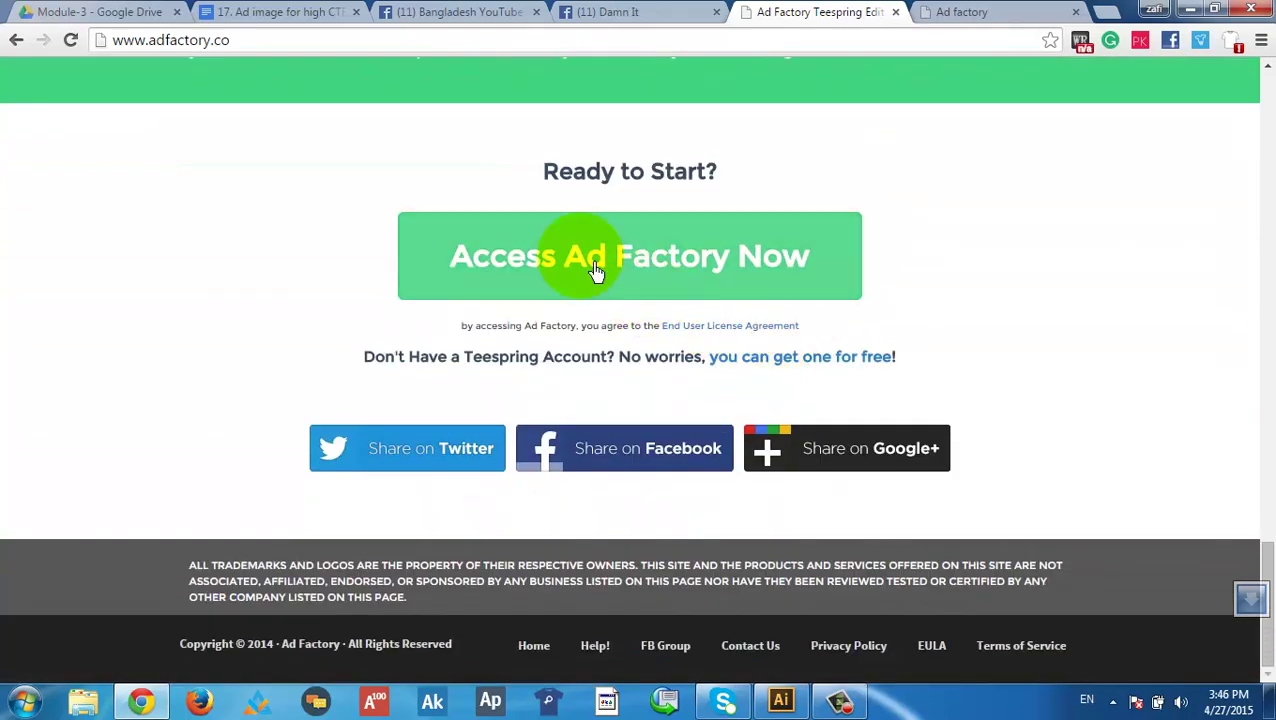
pyautogui.click(596, 268)
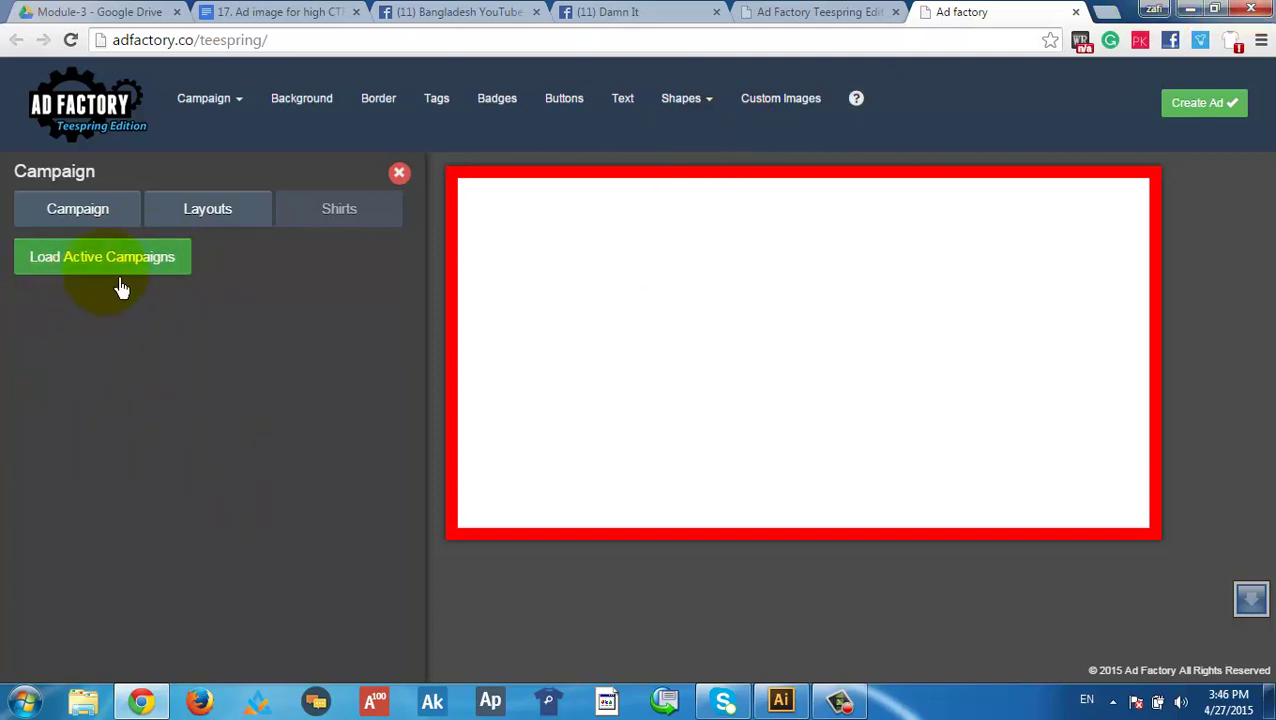
# Choose to load the campaign from a pasted Teespring or Fabrily campaign URL
pyautogui.click(205, 99)
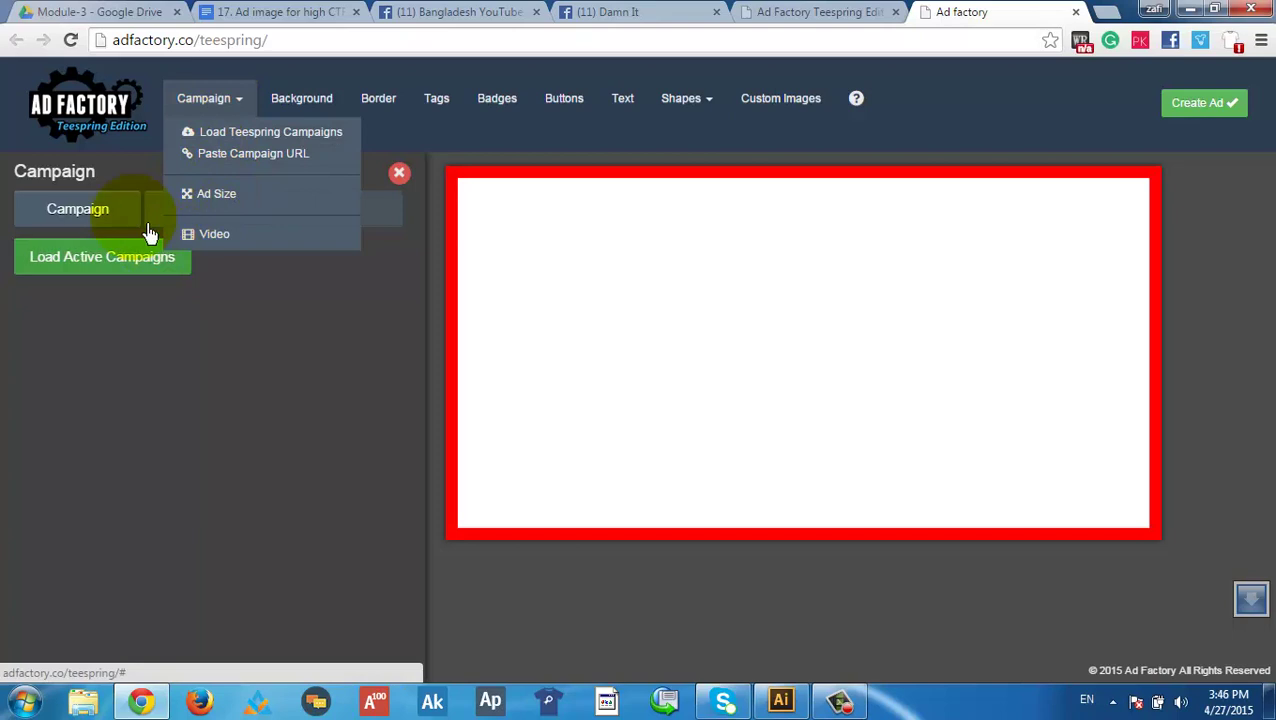
pyautogui.click(277, 156)
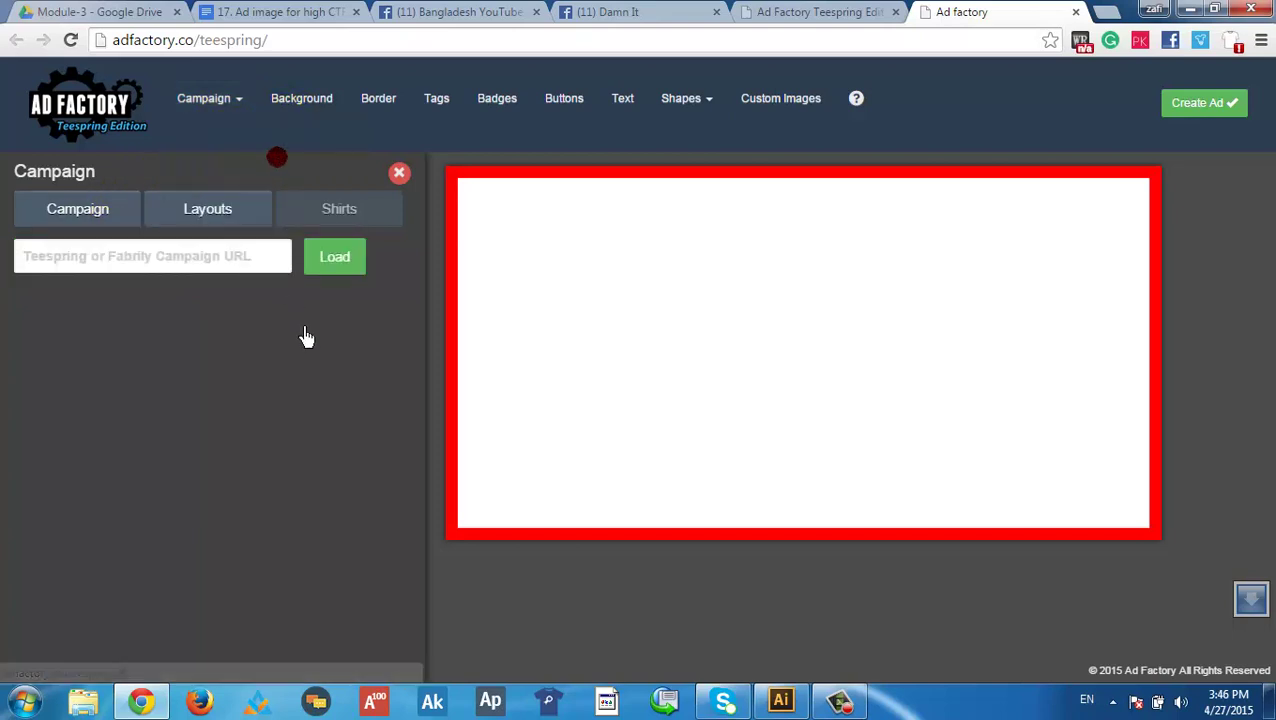
pyautogui.rightClick(155, 260)
pyautogui.click(165, 373)
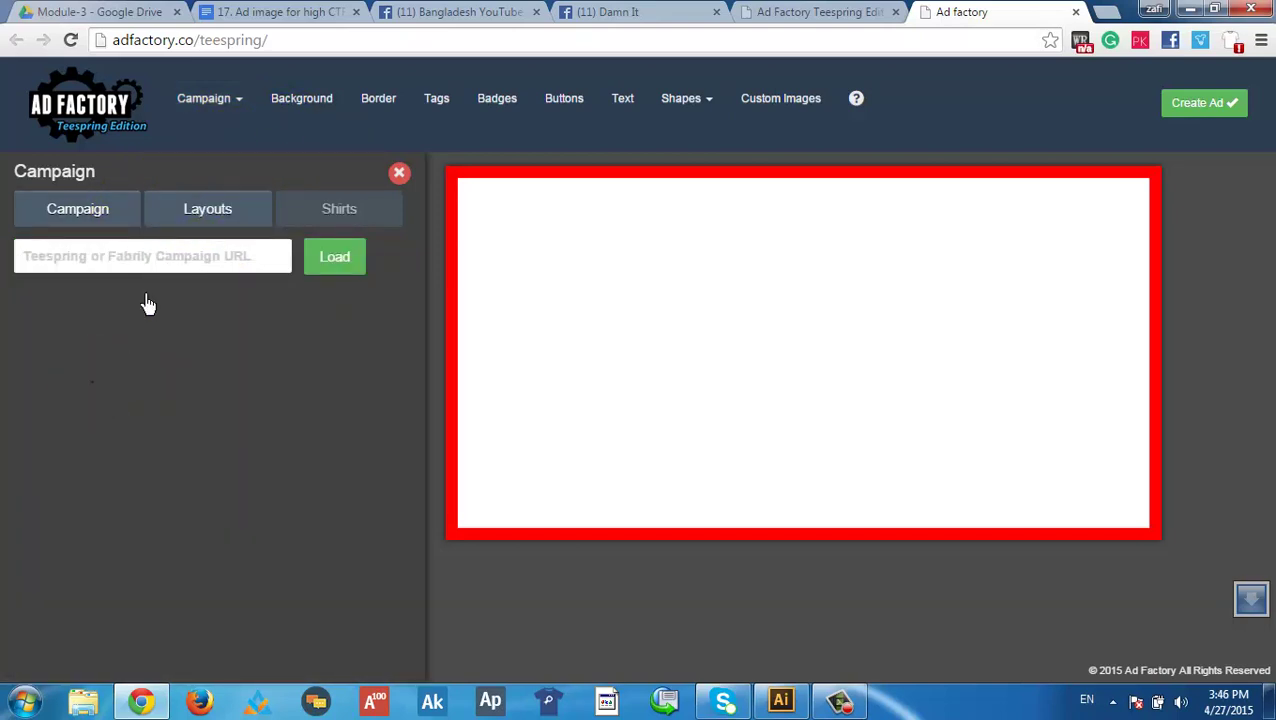
pyautogui.rightClick(145, 246)
pyautogui.click(220, 250)
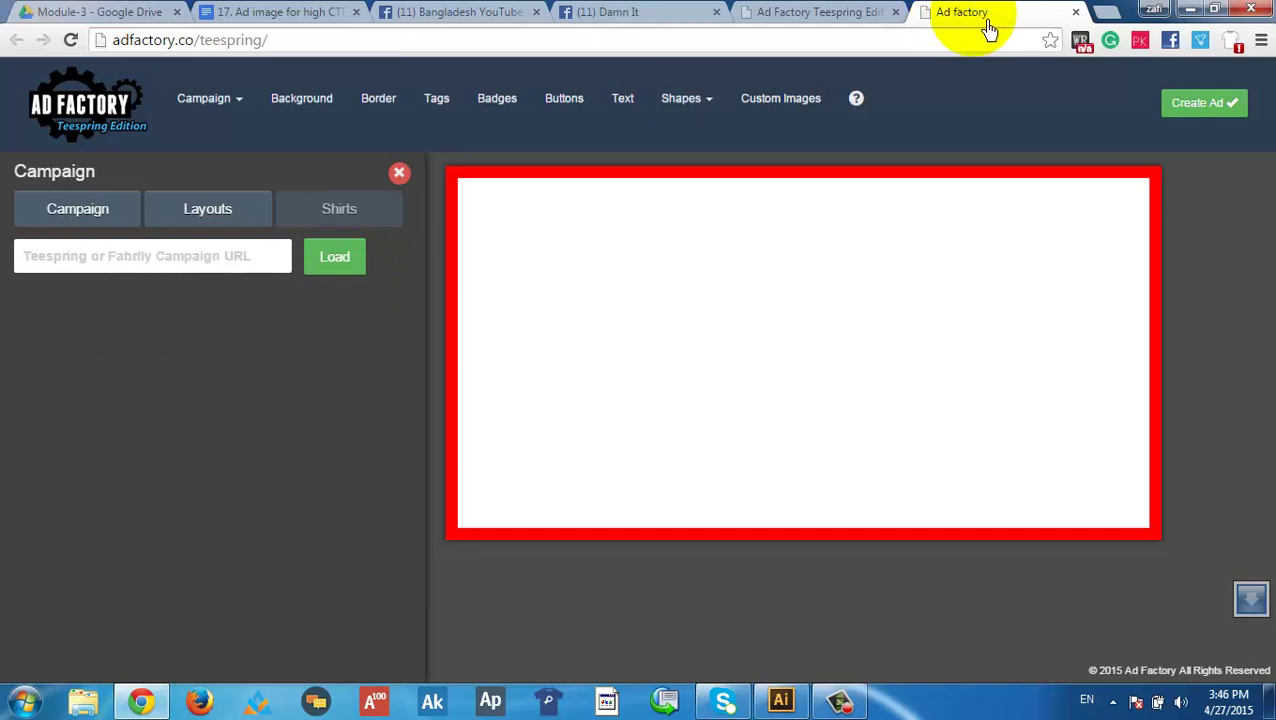
# Load teespring.com in place of the Ad Factory landing page, keeping the ad editor open
pyautogui.click(1121, 28)
pyautogui.click(1076, 12)
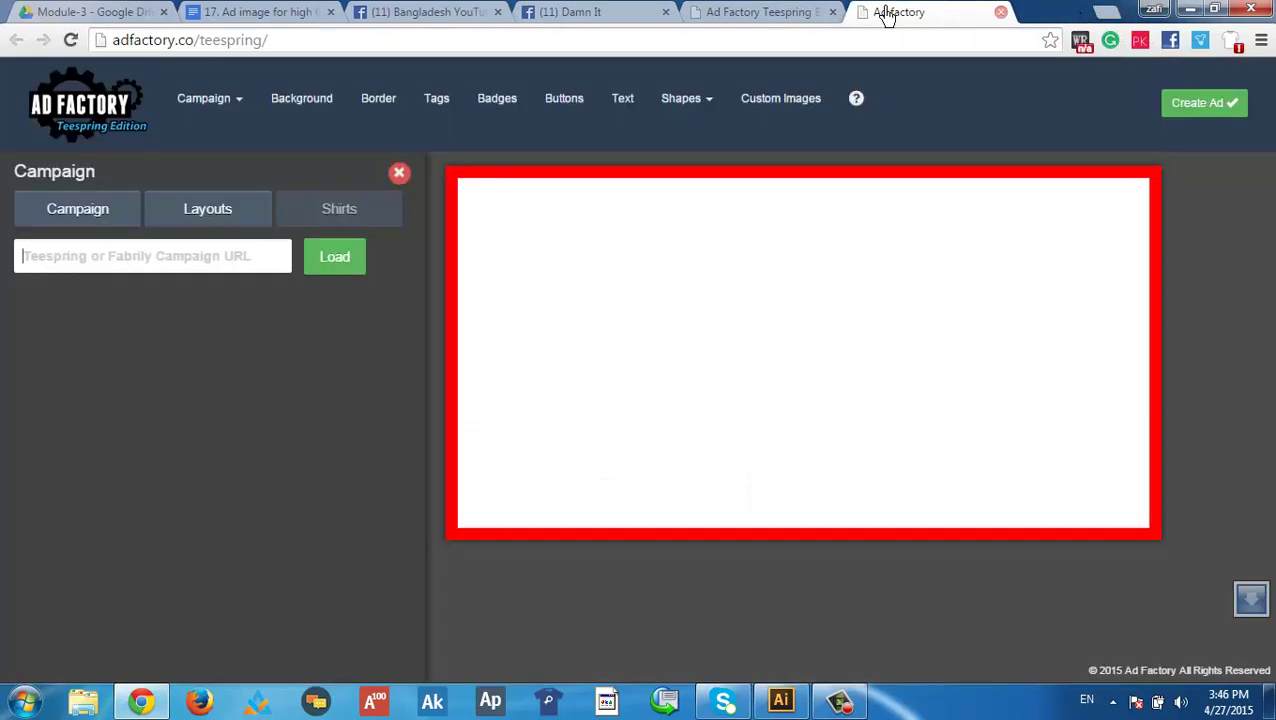
pyautogui.click(823, 12)
pyautogui.write('teespring.com')
pyautogui.press('Return')
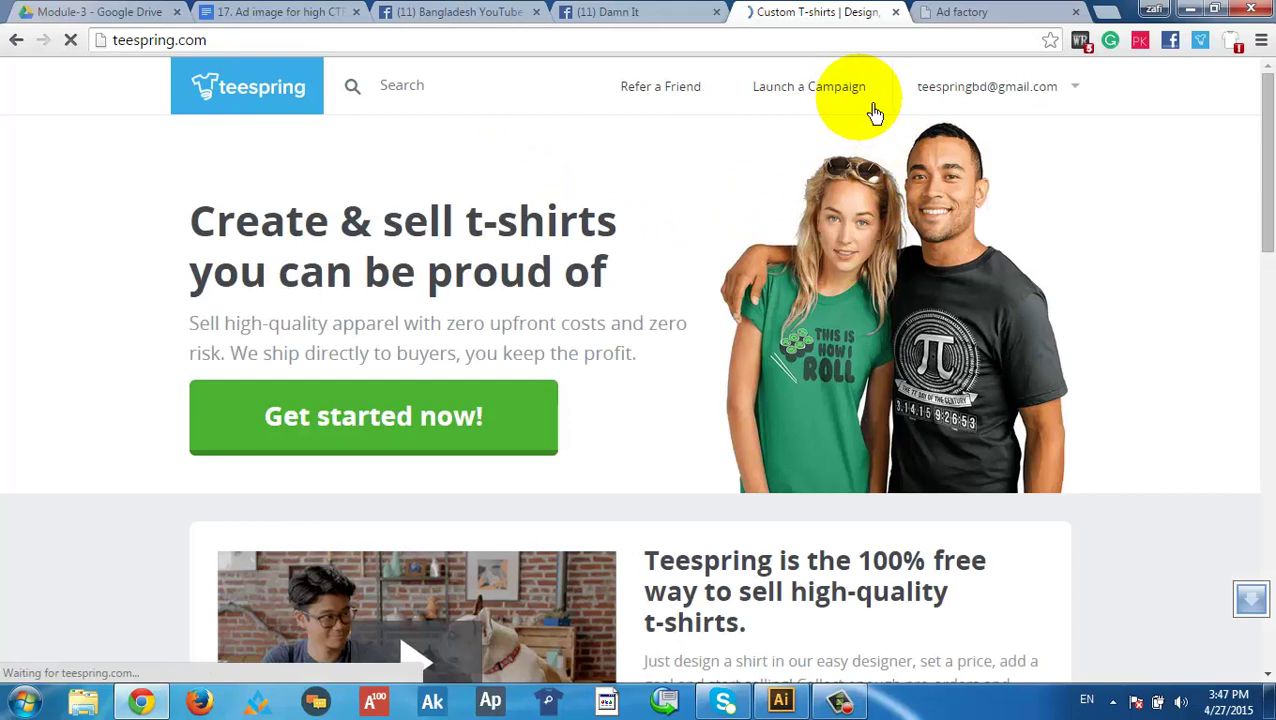
# Search the Teespring campaigns for "husband"
pyautogui.click(426, 93)
pyautogui.write('de')
pyautogui.press('BackSpace')
pyautogui.press('BackSpace')
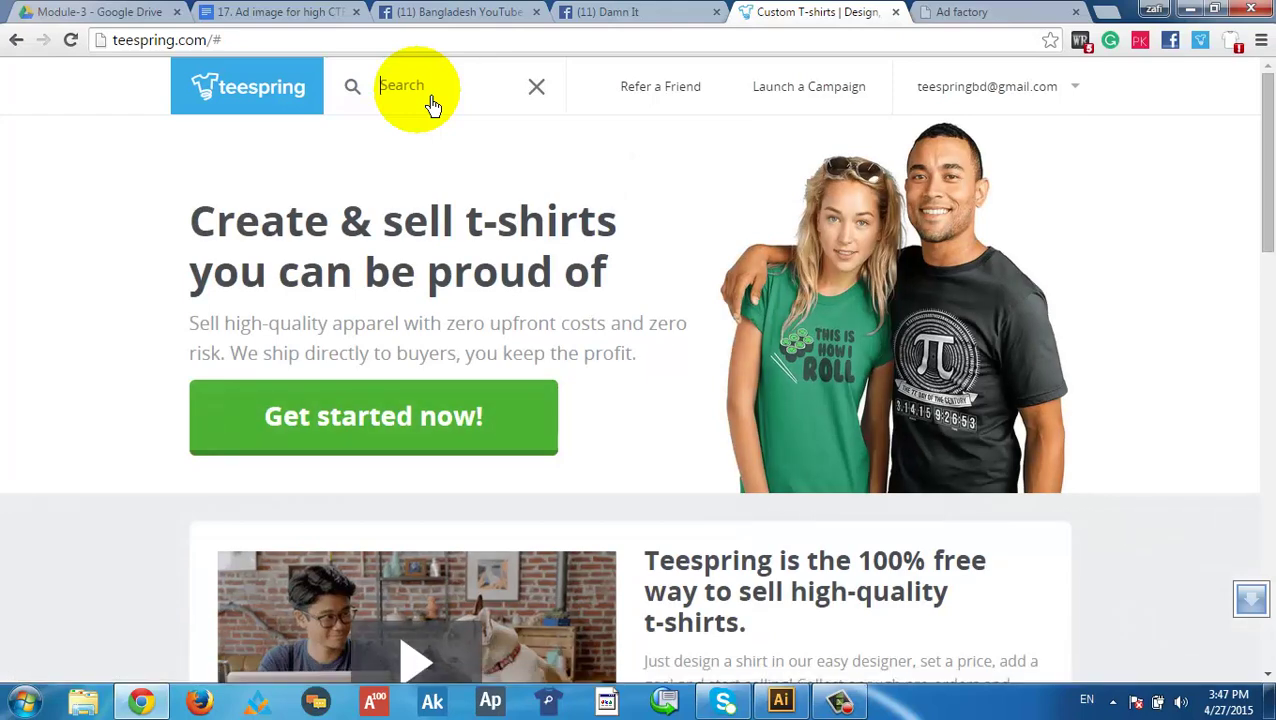
pyautogui.write('h')
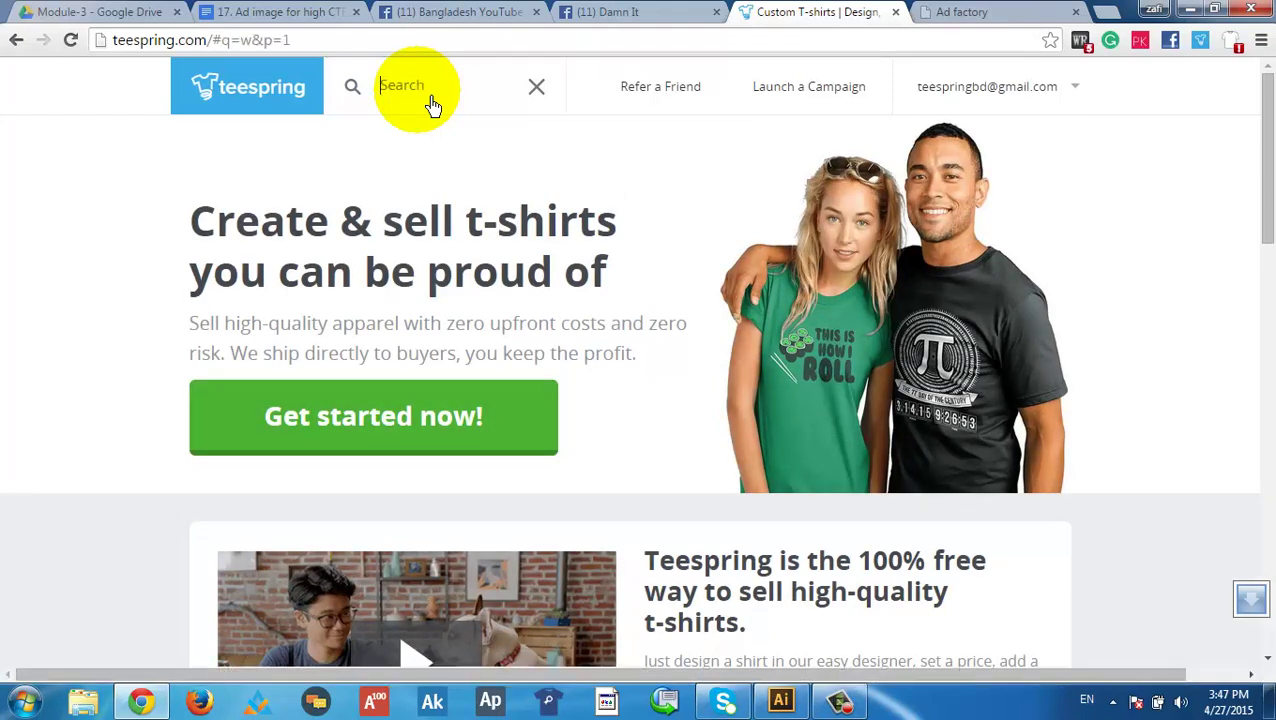
pyautogui.write('usba')
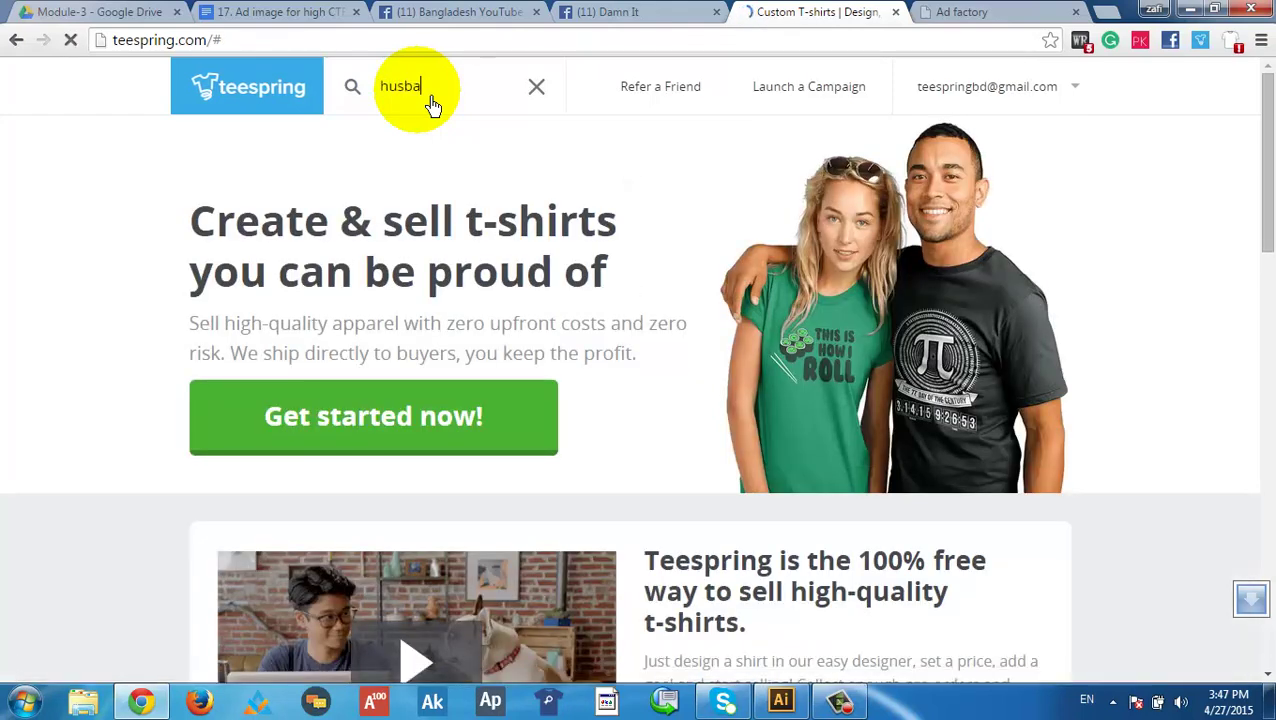
pyautogui.write('nd')
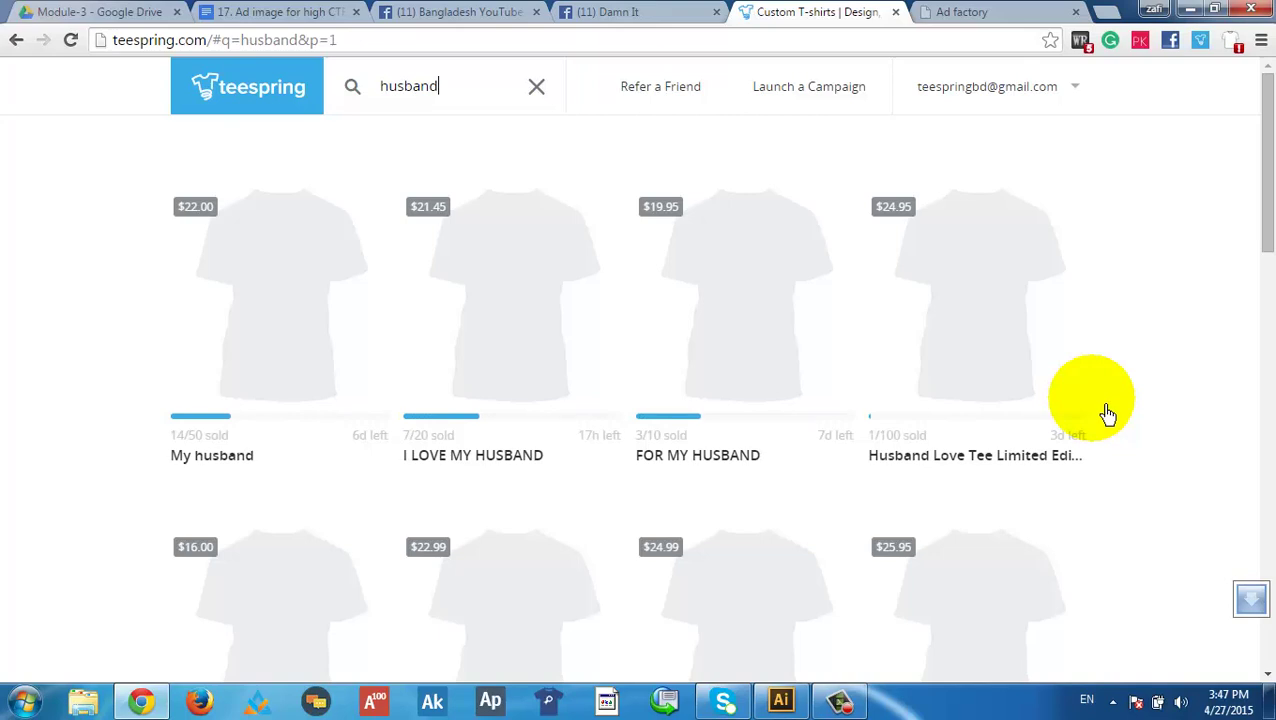
# Open the "My husband" campaign from the search results and look over its shirt design
pyautogui.scroll(-3, 1108, 414)
pyautogui.scroll(3, 345, 256)
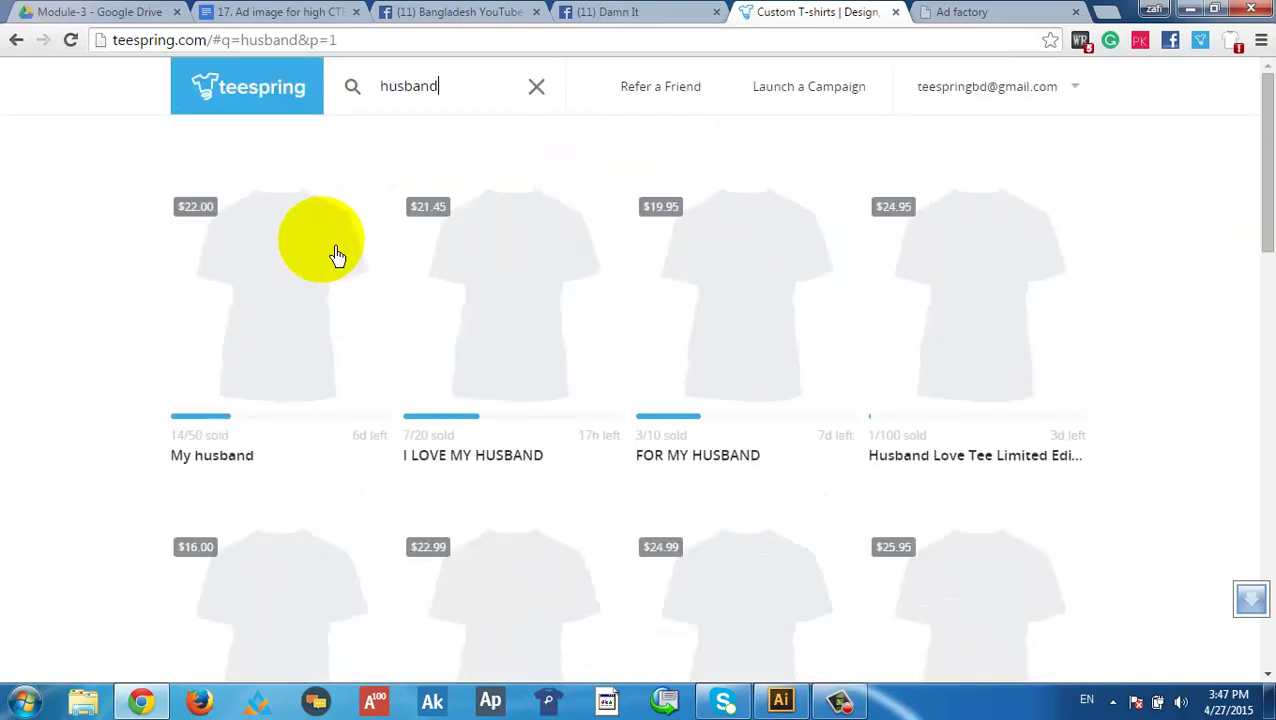
pyautogui.click(316, 313)
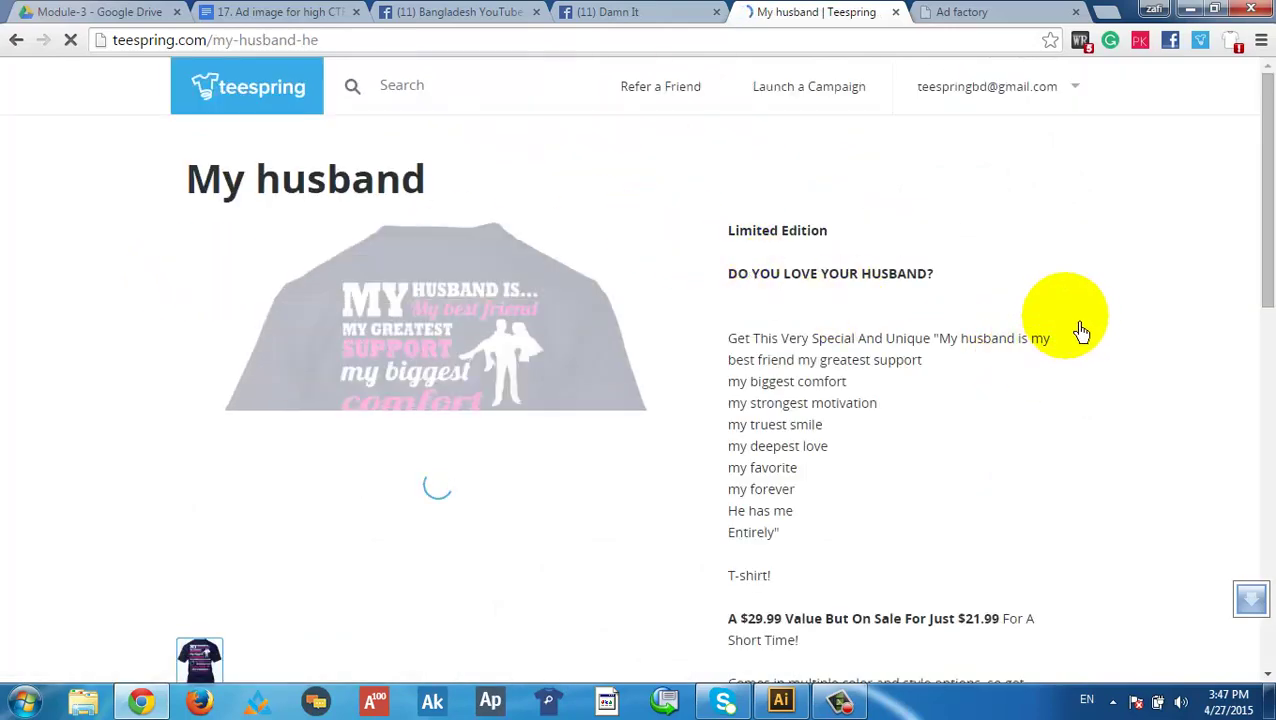
pyautogui.scroll(-1, 1095, 330)
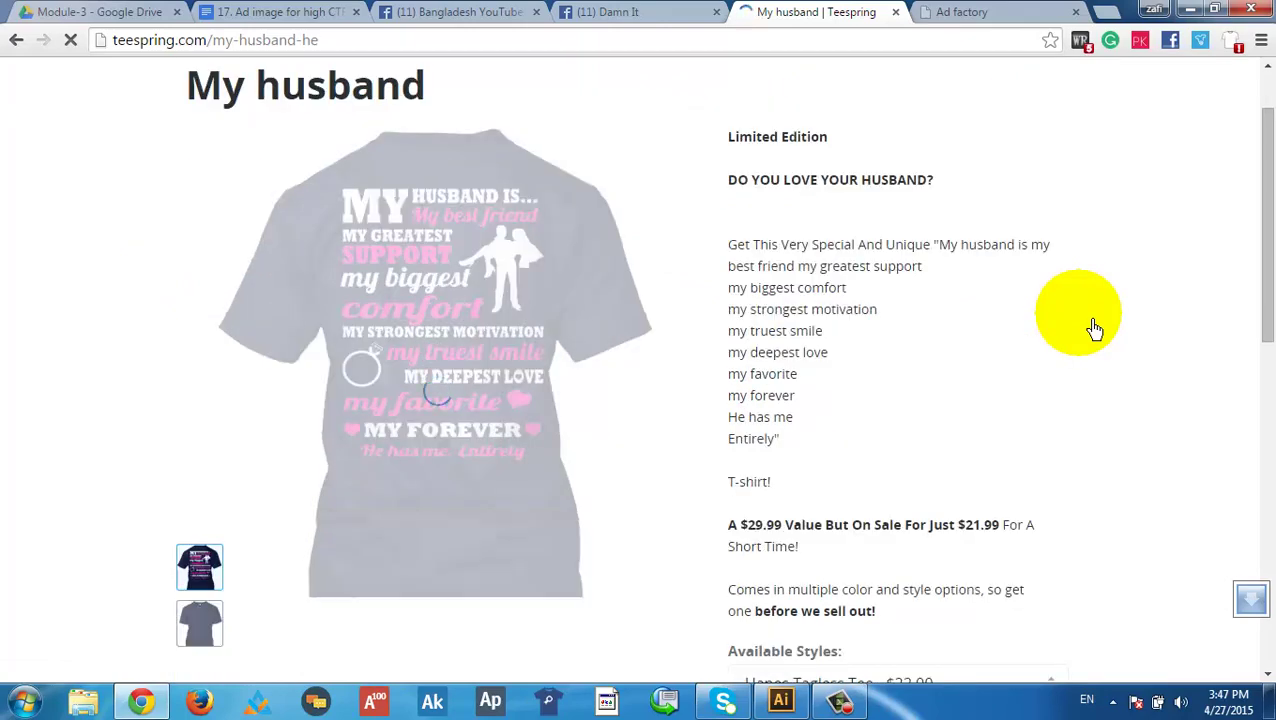
pyautogui.scroll(-1, 1095, 330)
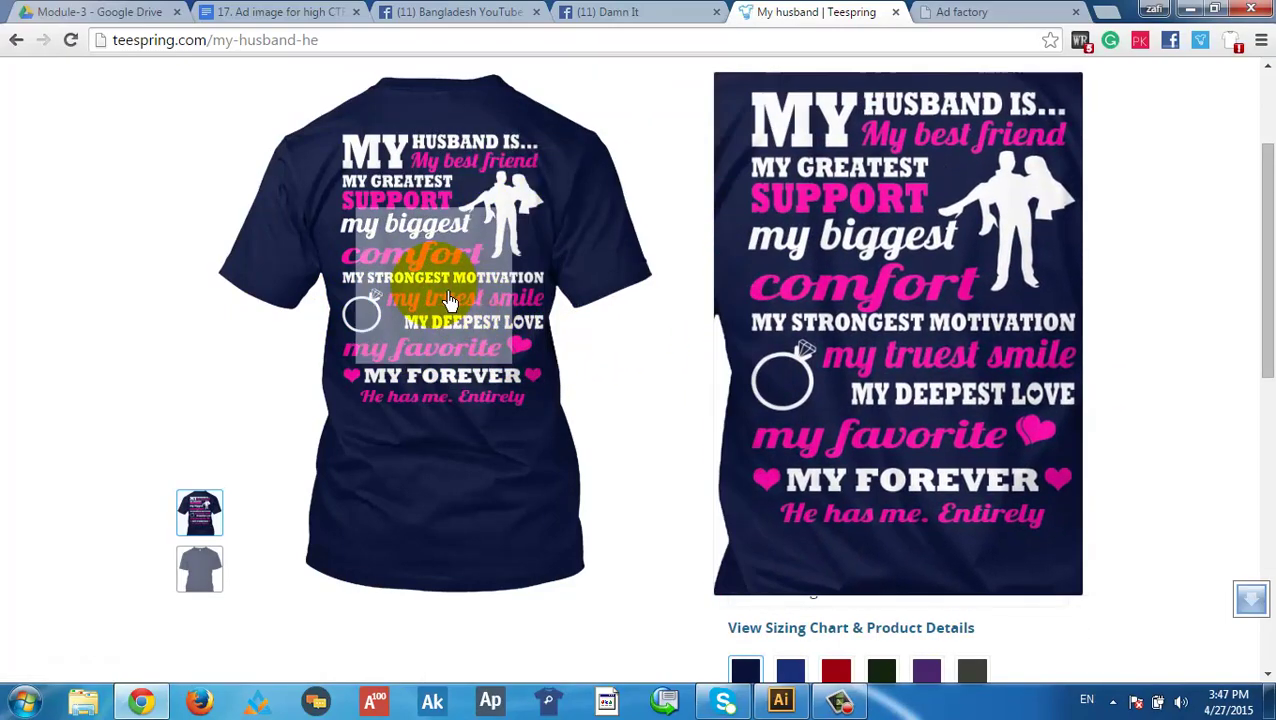
pyautogui.scroll(-2, 678, 412)
pyautogui.scroll(3, 450, 300)
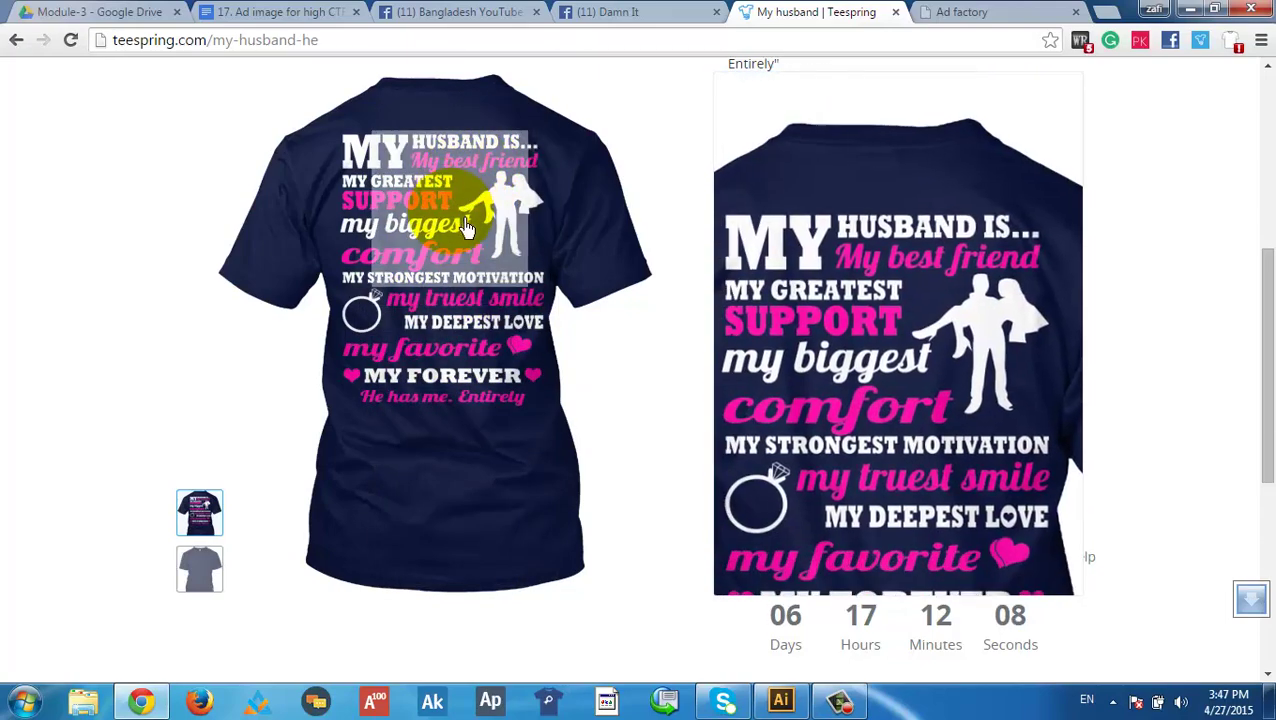
pyautogui.scroll(-2, 456, 340)
pyautogui.scroll(3, 456, 330)
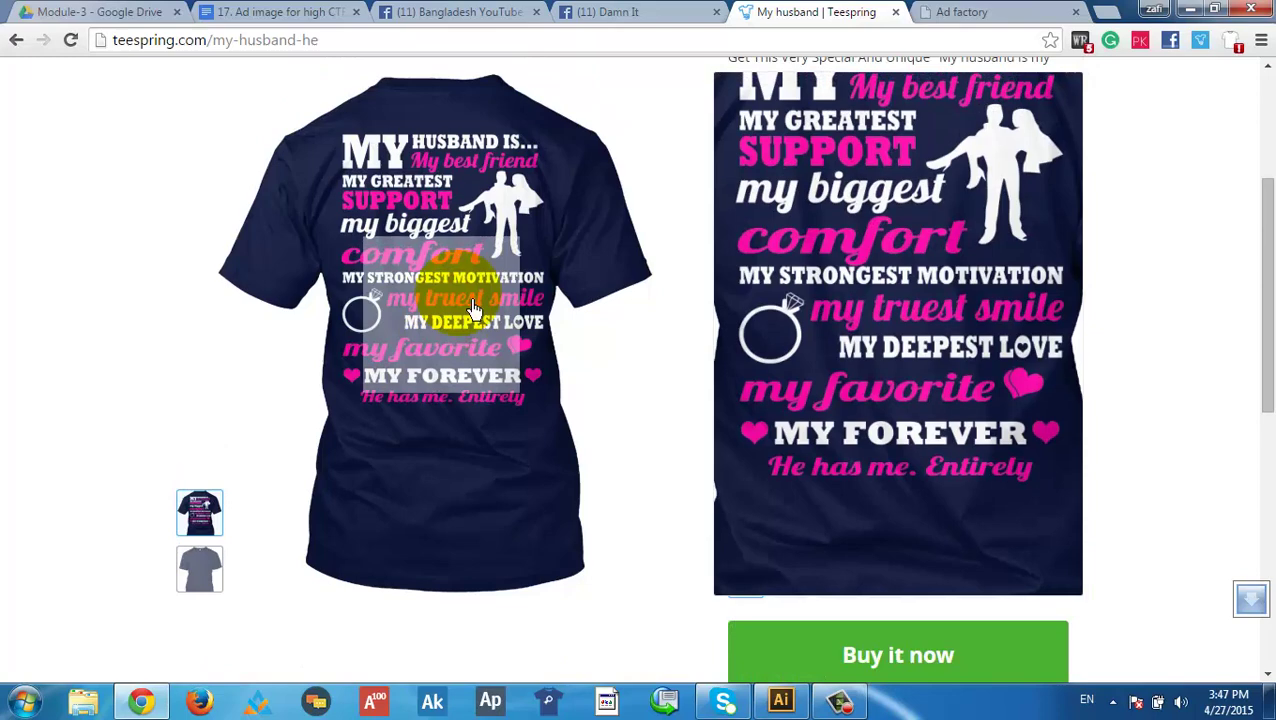
pyautogui.scroll(-1, 456, 320)
# Copy the "My husband" campaign's web address and load the campaign from it in the Ad Factory editor
pyautogui.rightClick(363, 45)
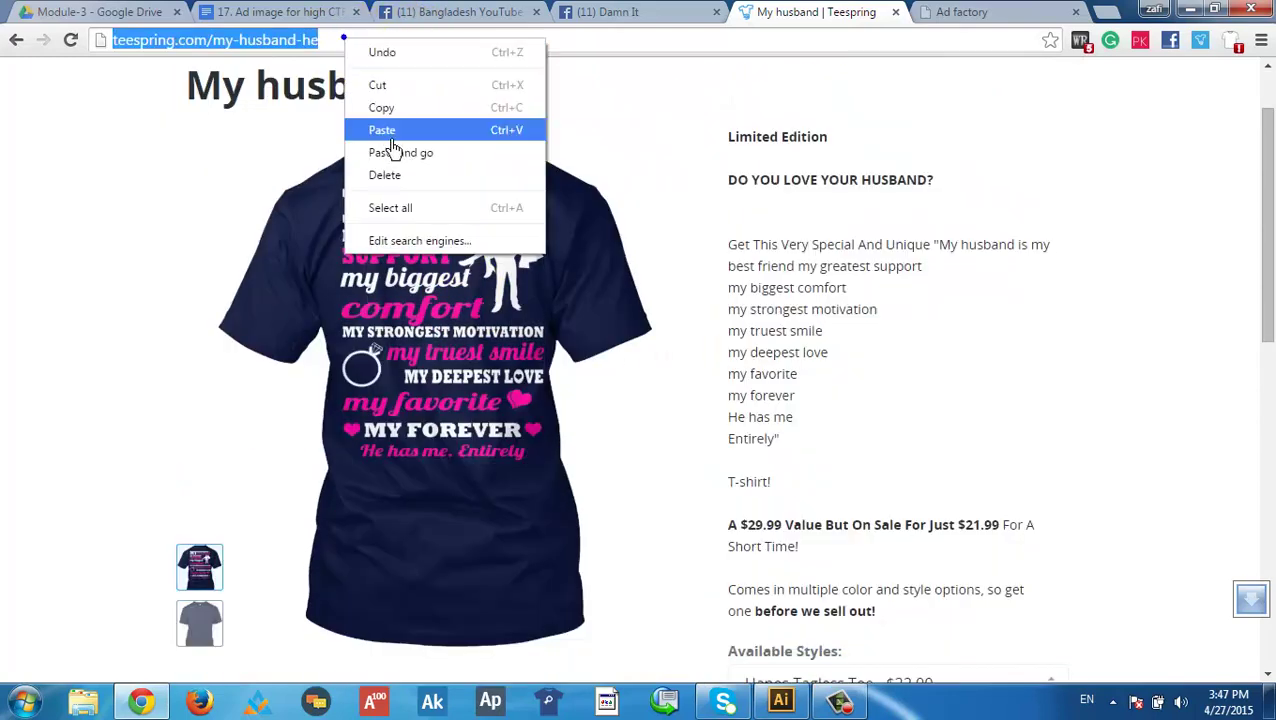
pyautogui.click(415, 107)
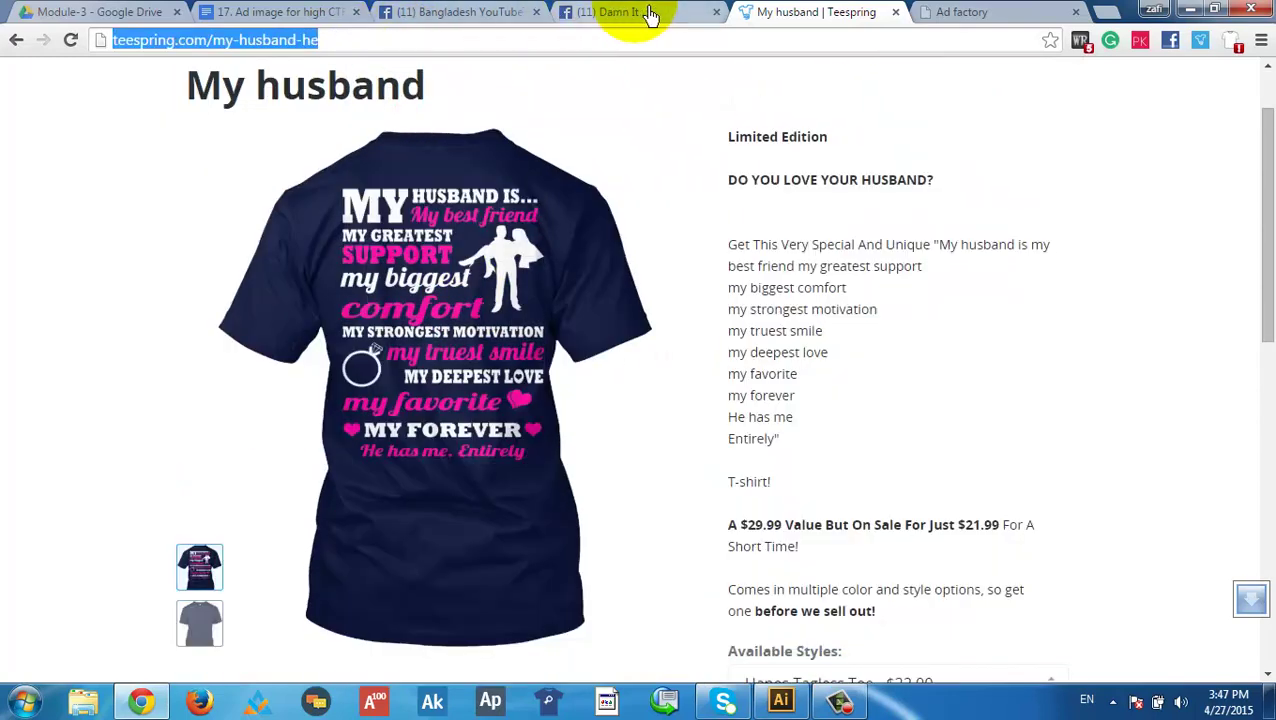
pyautogui.click(975, 12)
pyautogui.hotkey('ctrl', 'v')
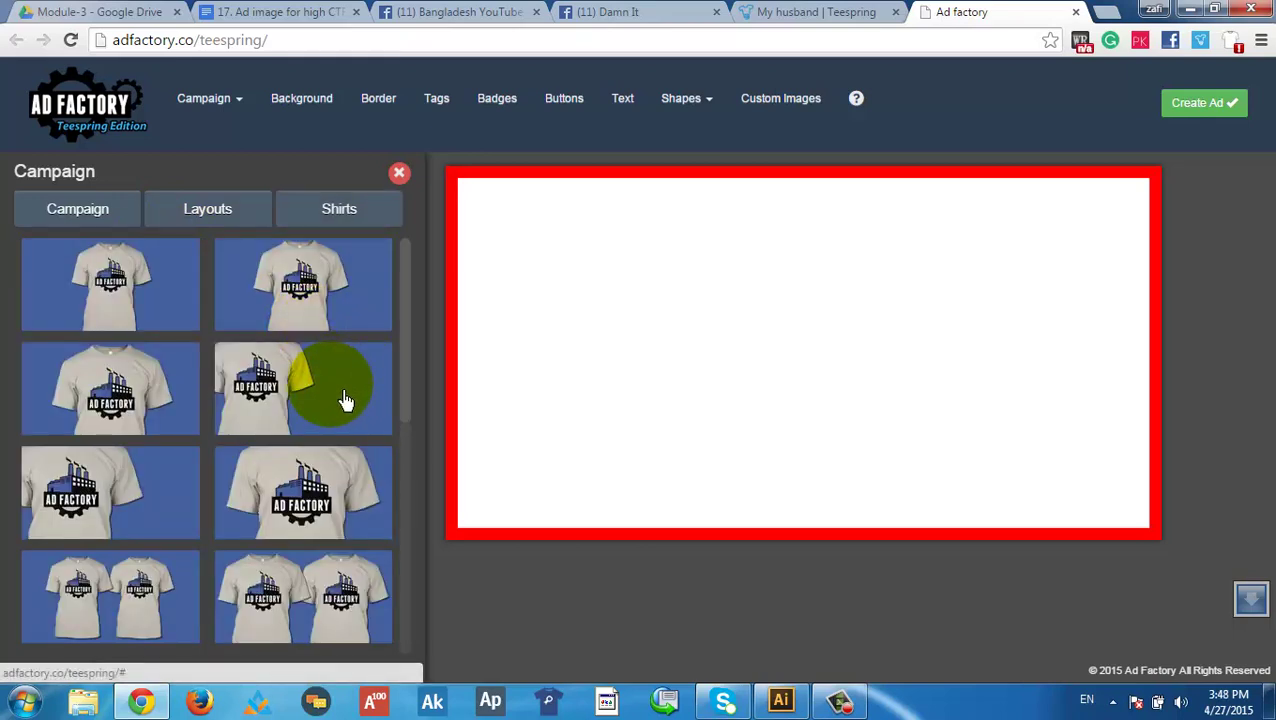
# Examine the available ad layouts and the shirt images imported from the campaign
pyautogui.scroll(-5, 399, 280)
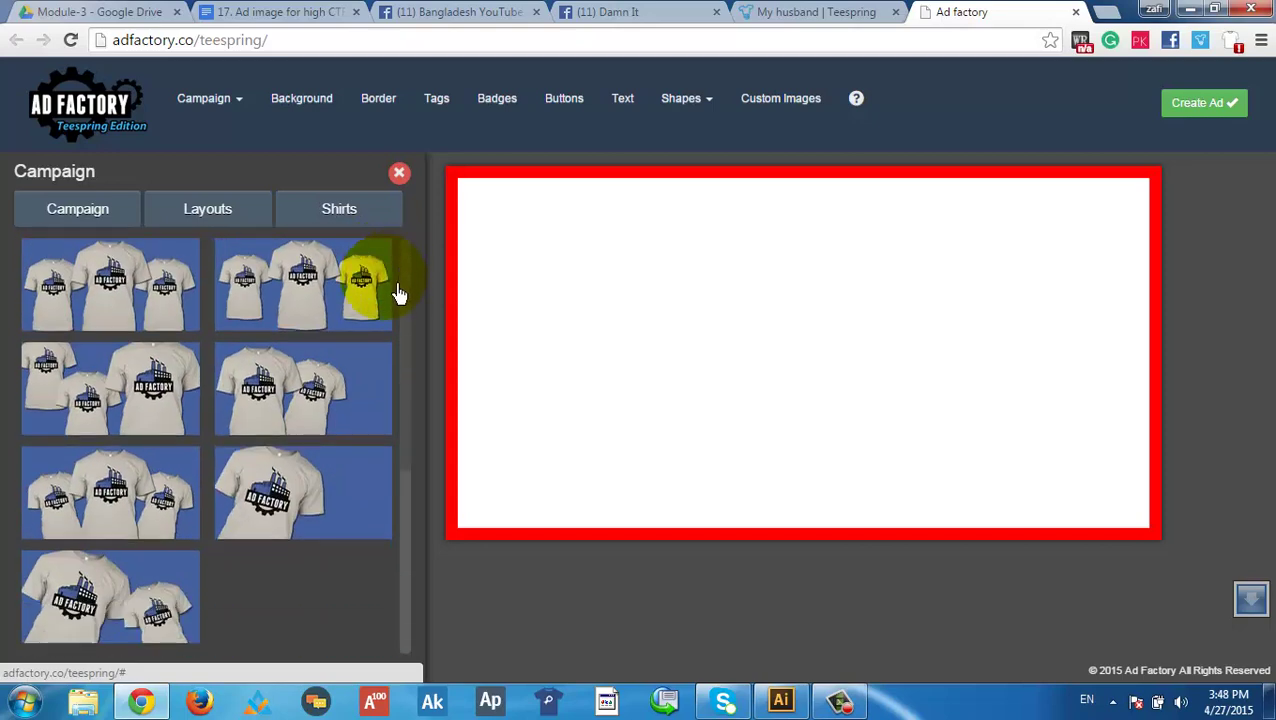
pyautogui.scroll(5, 397, 300)
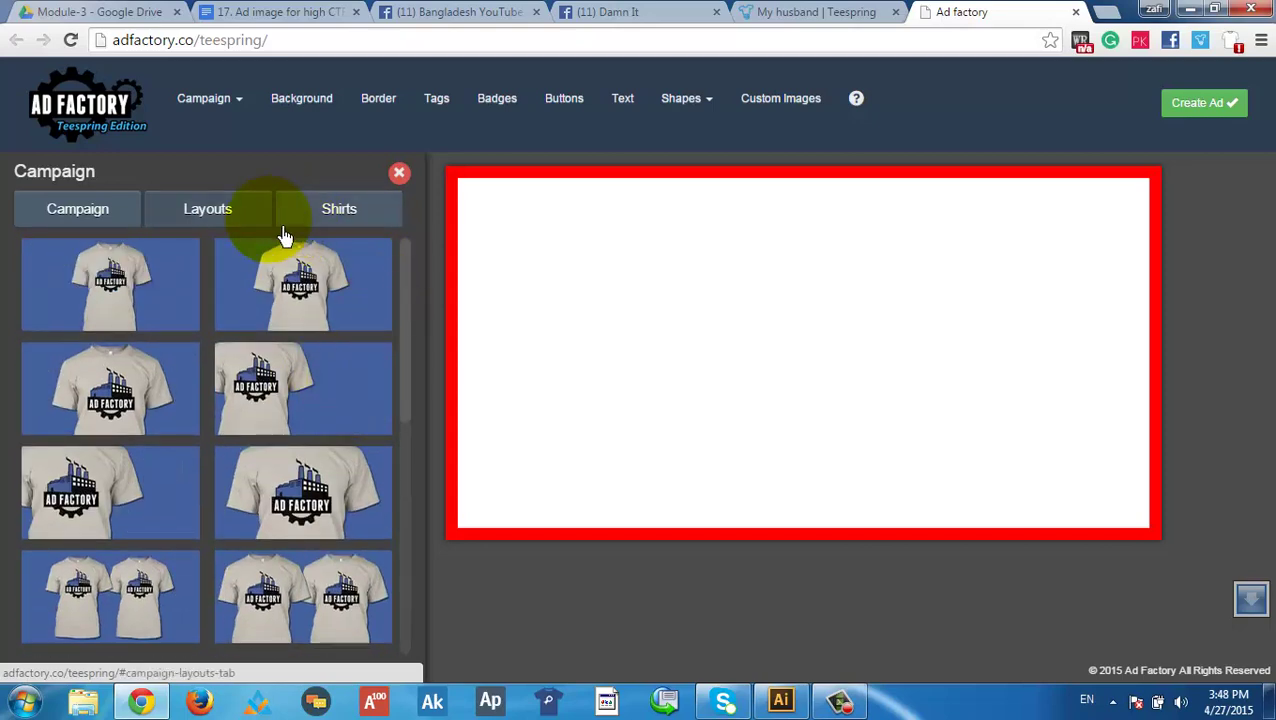
pyautogui.scroll(-5, 251, 350)
pyautogui.scroll(5, 251, 360)
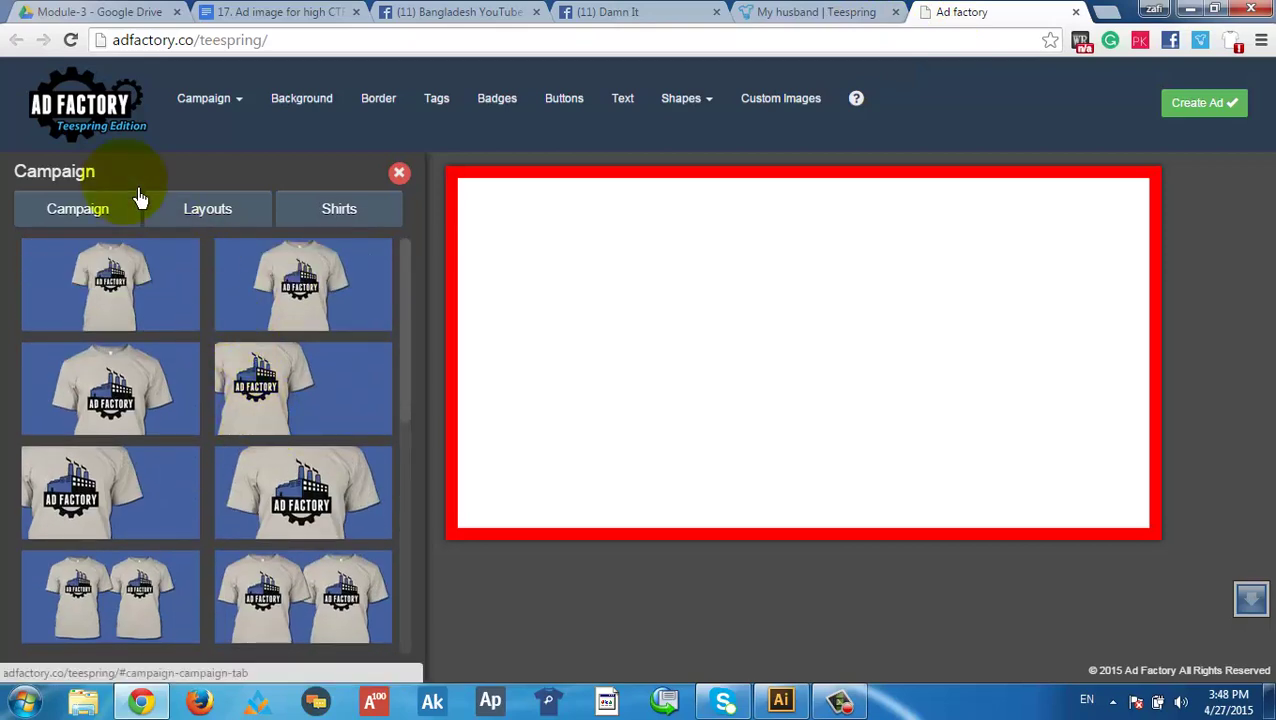
pyautogui.click(323, 220)
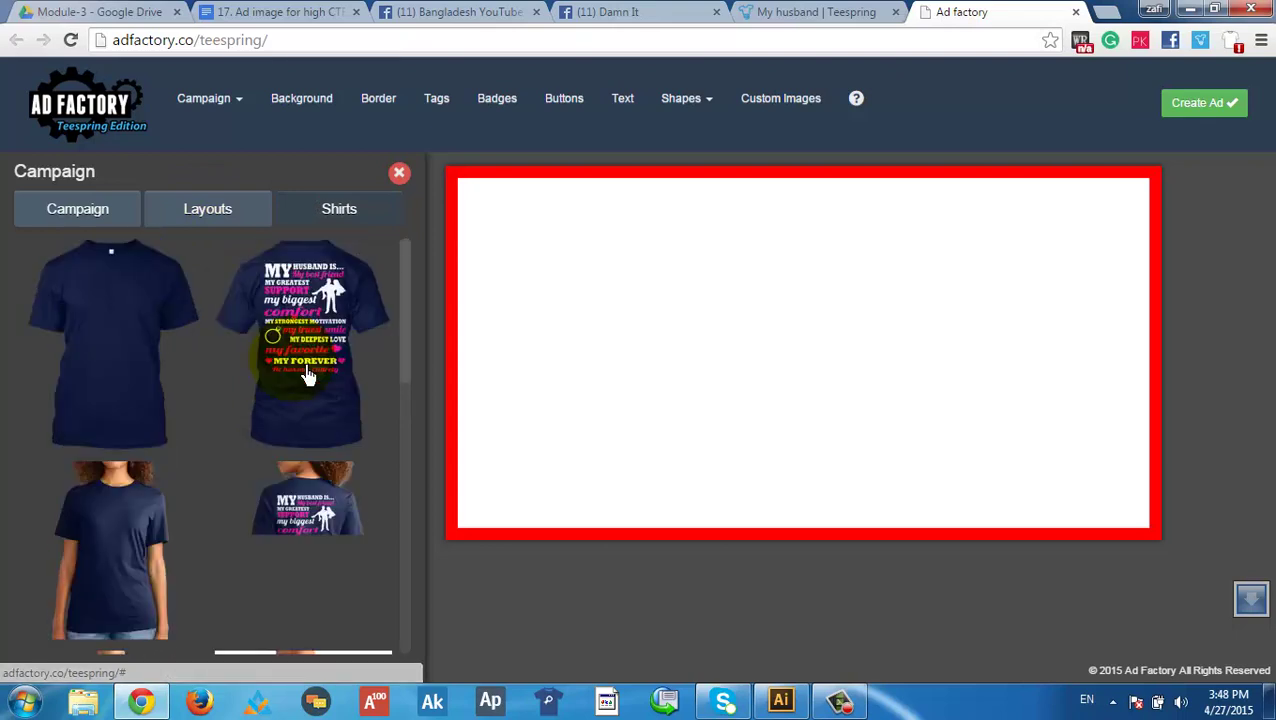
pyautogui.scroll(-2, 306, 376)
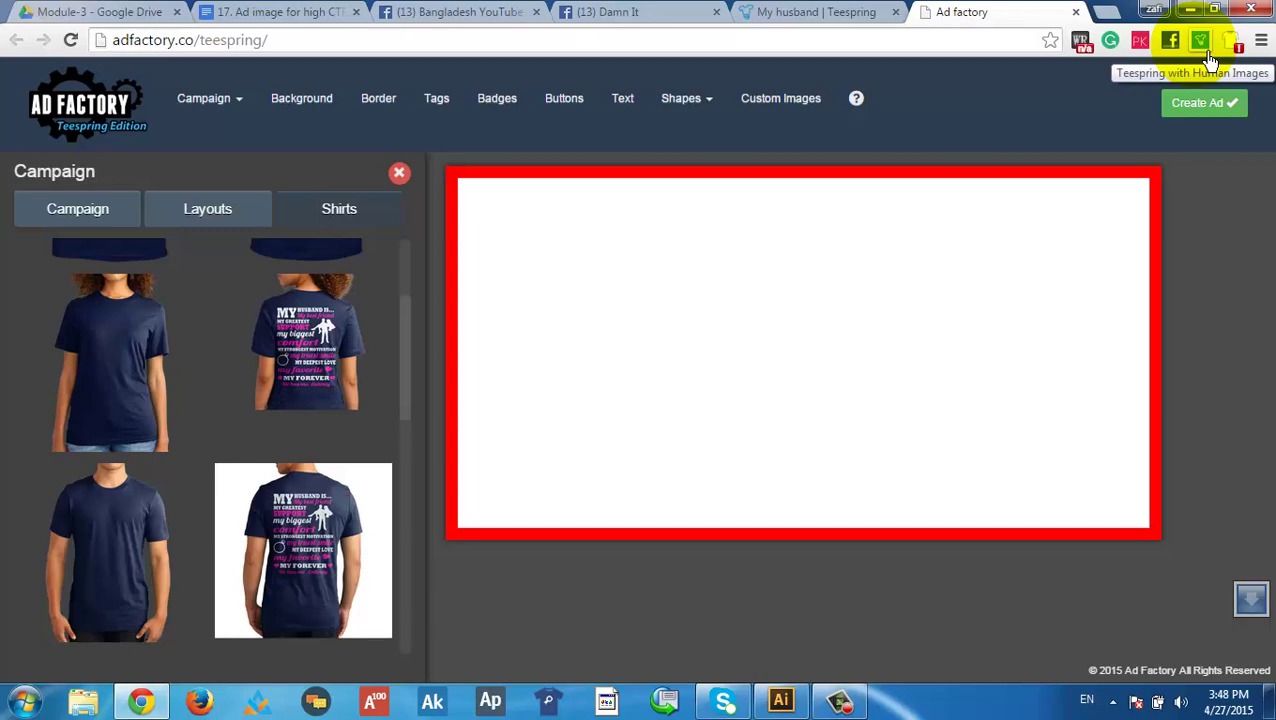
pyautogui.scroll(-2, 365, 385)
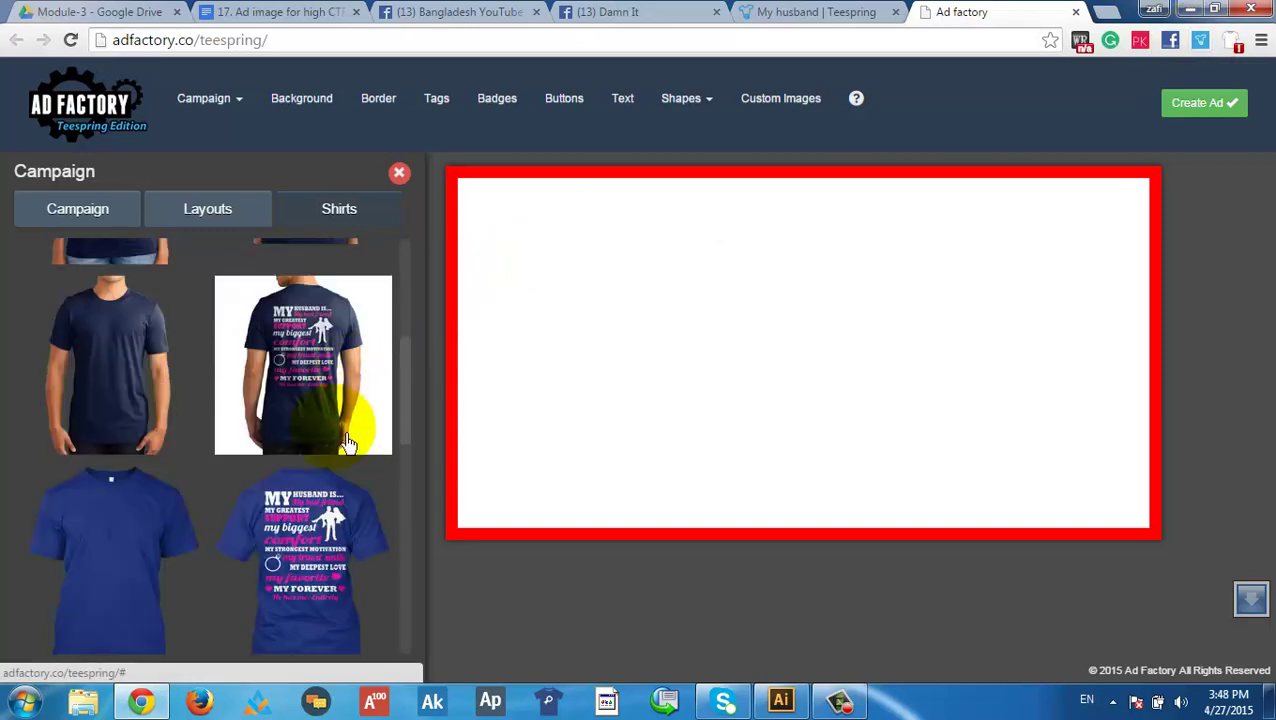
pyautogui.scroll(-6, 361, 386)
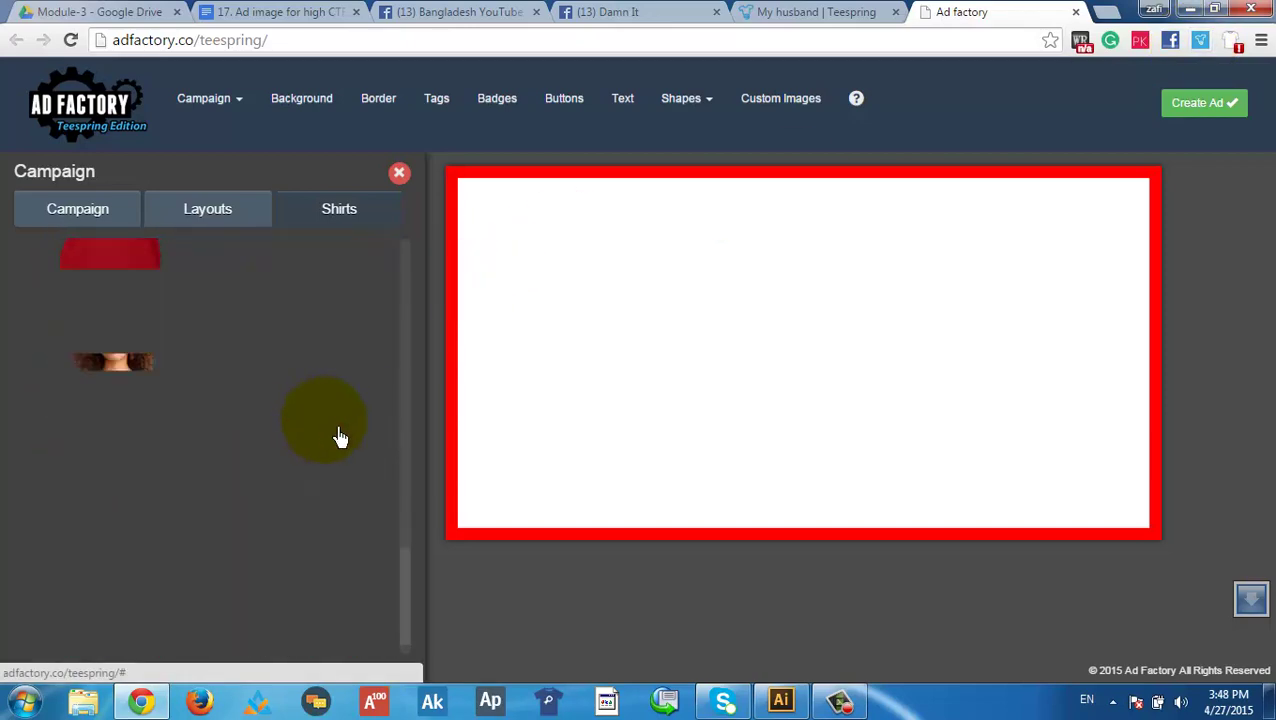
# Add the back view of the navy women's shirt worn by a model to the ad
pyautogui.scroll(3, 322, 470)
pyautogui.scroll(-4, 350, 455)
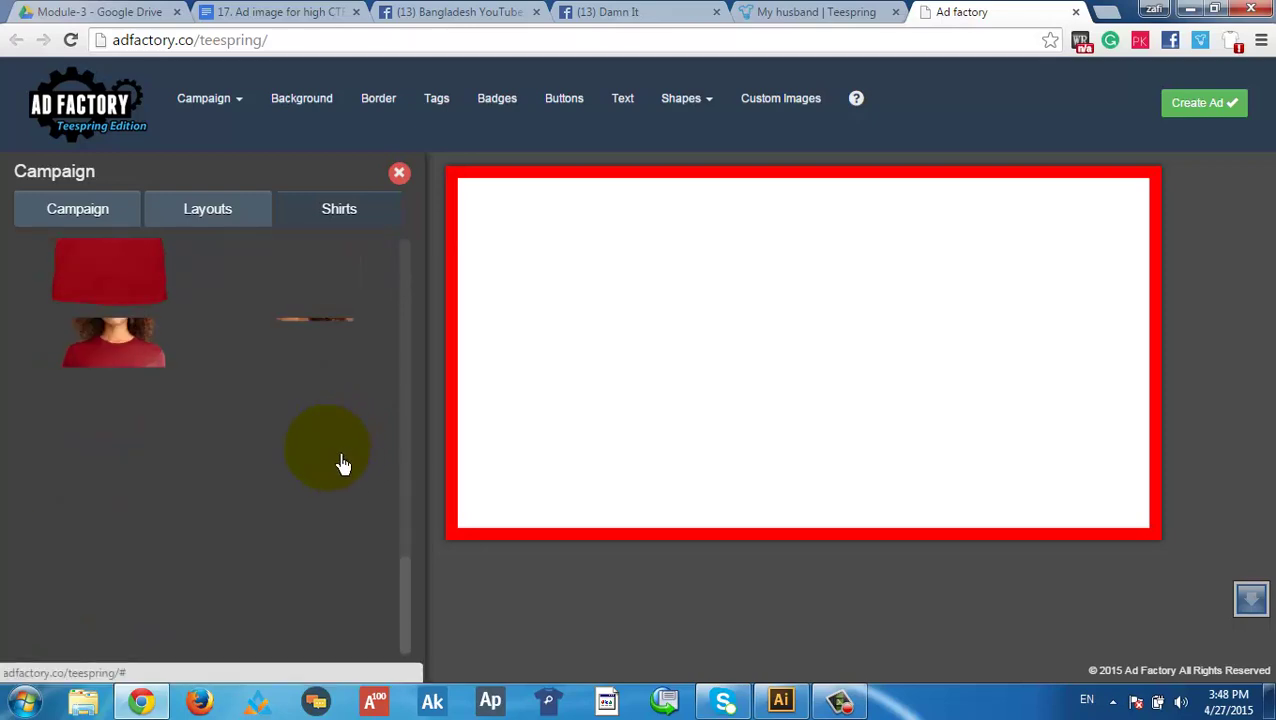
pyautogui.scroll(10, 345, 455)
pyautogui.scroll(1, 358, 441)
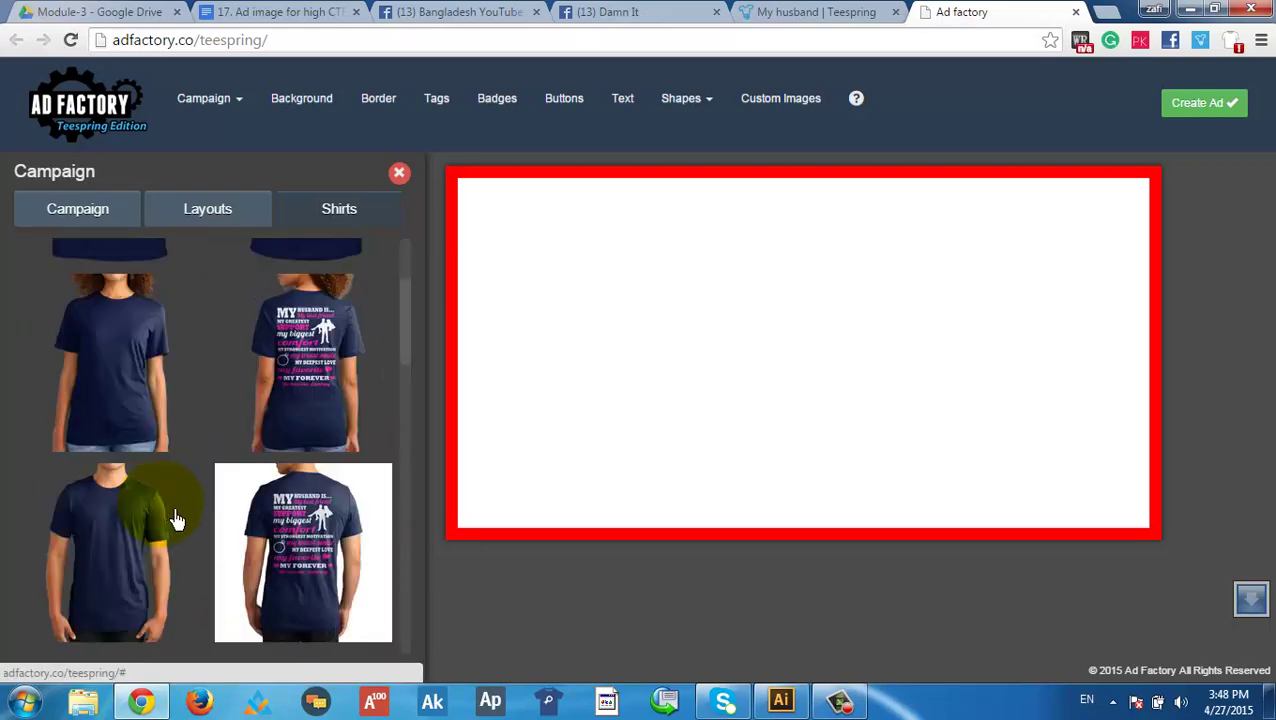
pyautogui.scroll(-1, 178, 514)
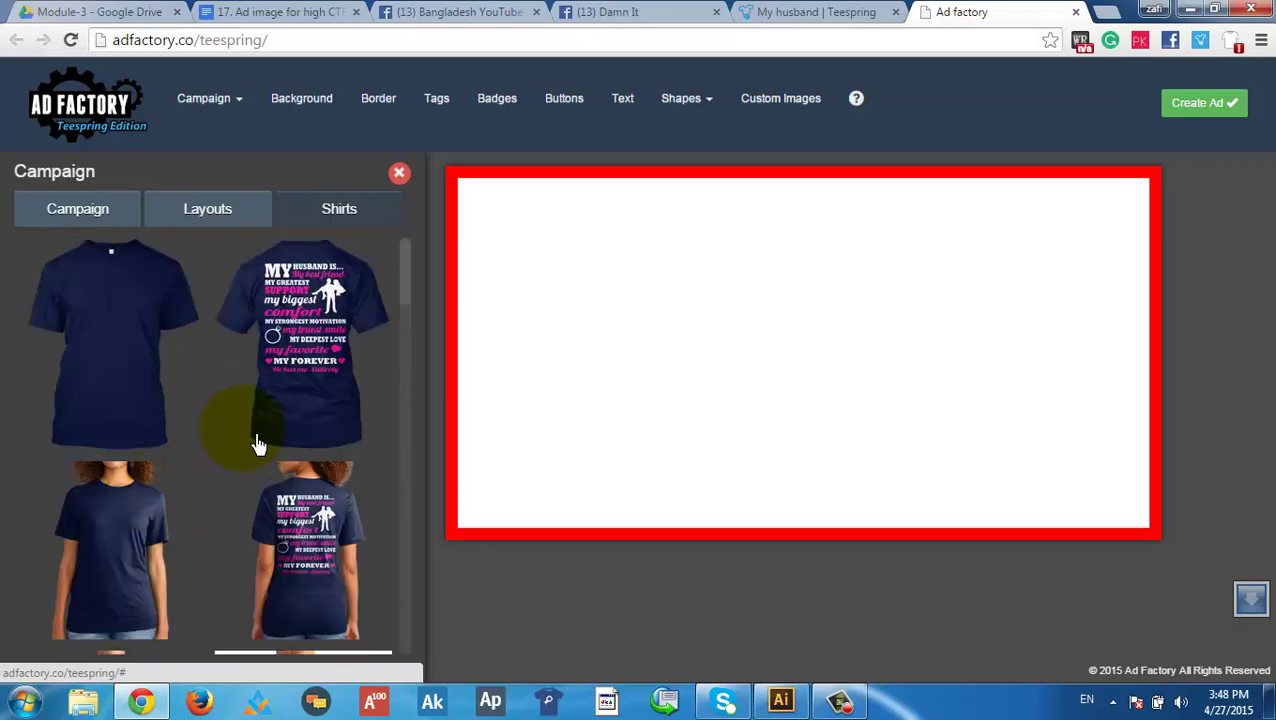
pyautogui.click(330, 556)
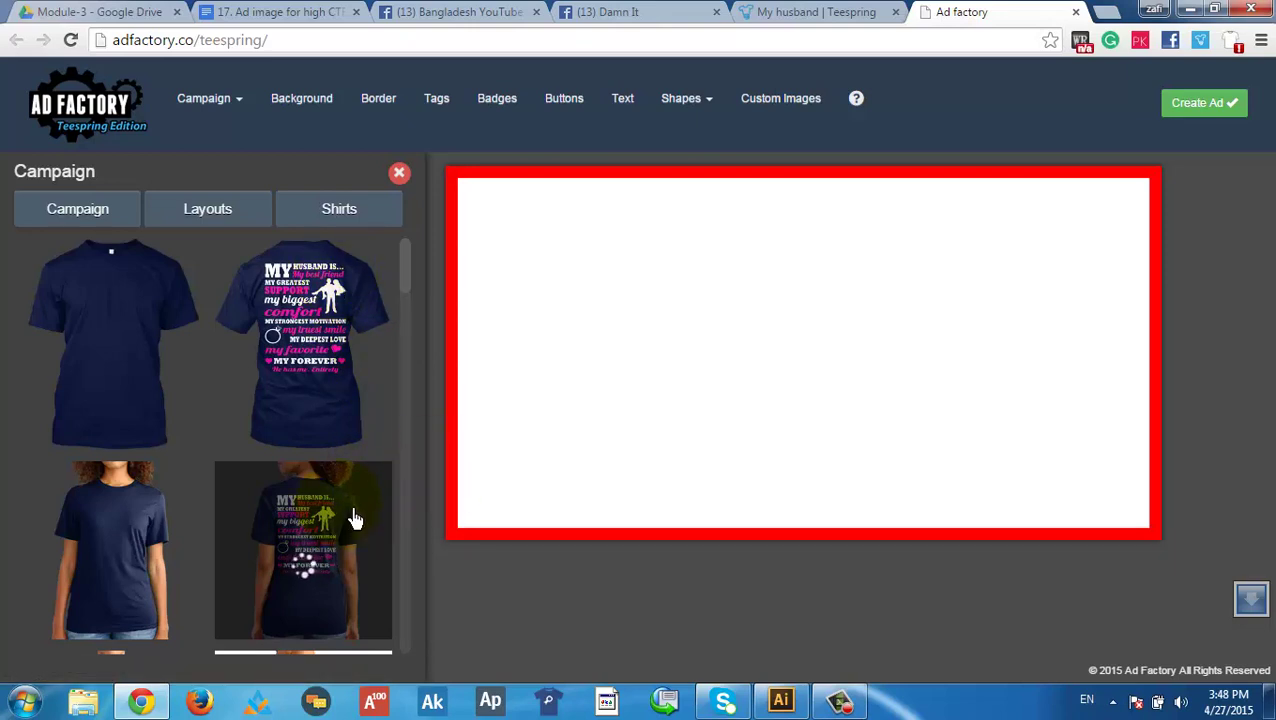
pyautogui.click(336, 475)
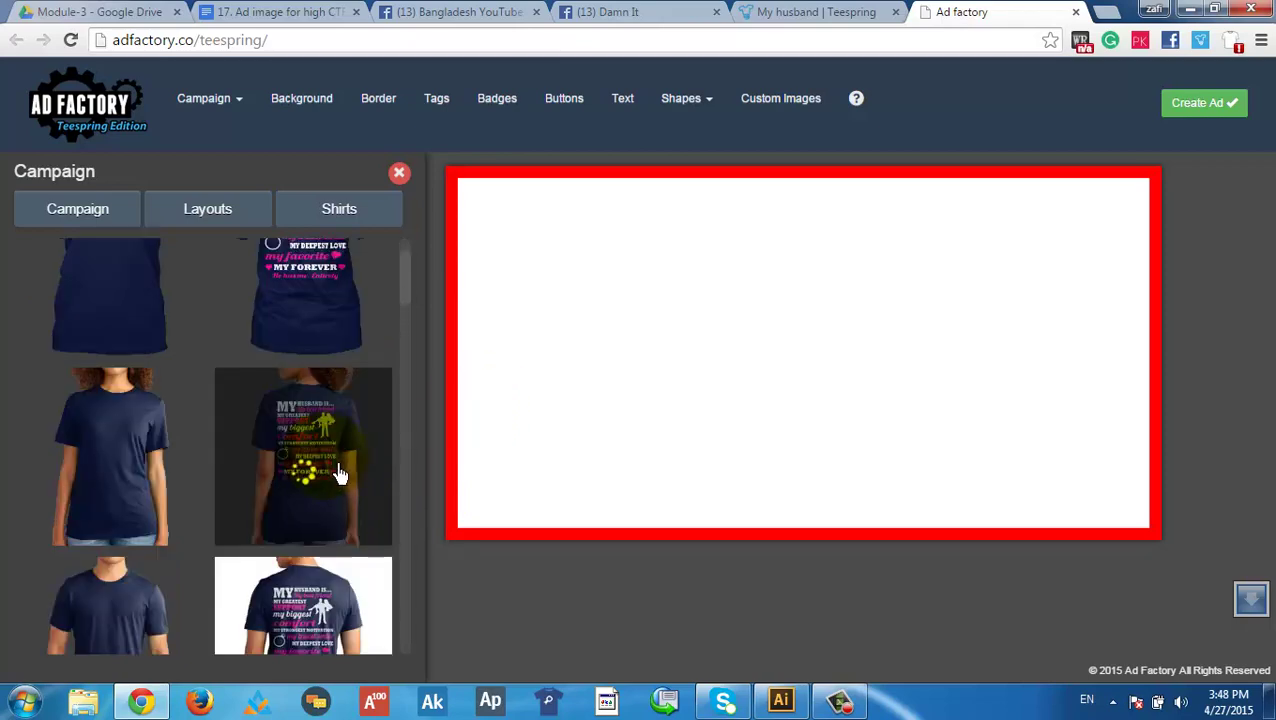
pyautogui.click(331, 487)
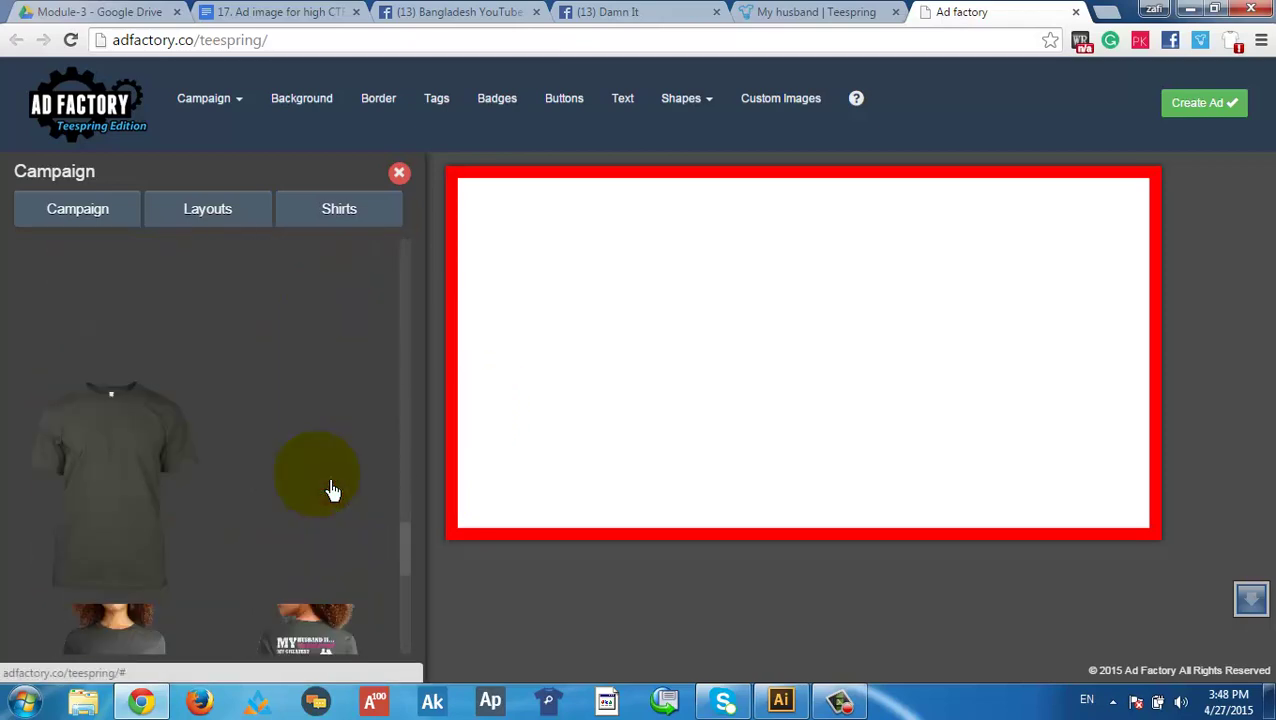
pyautogui.click(331, 486)
pyautogui.click(336, 467)
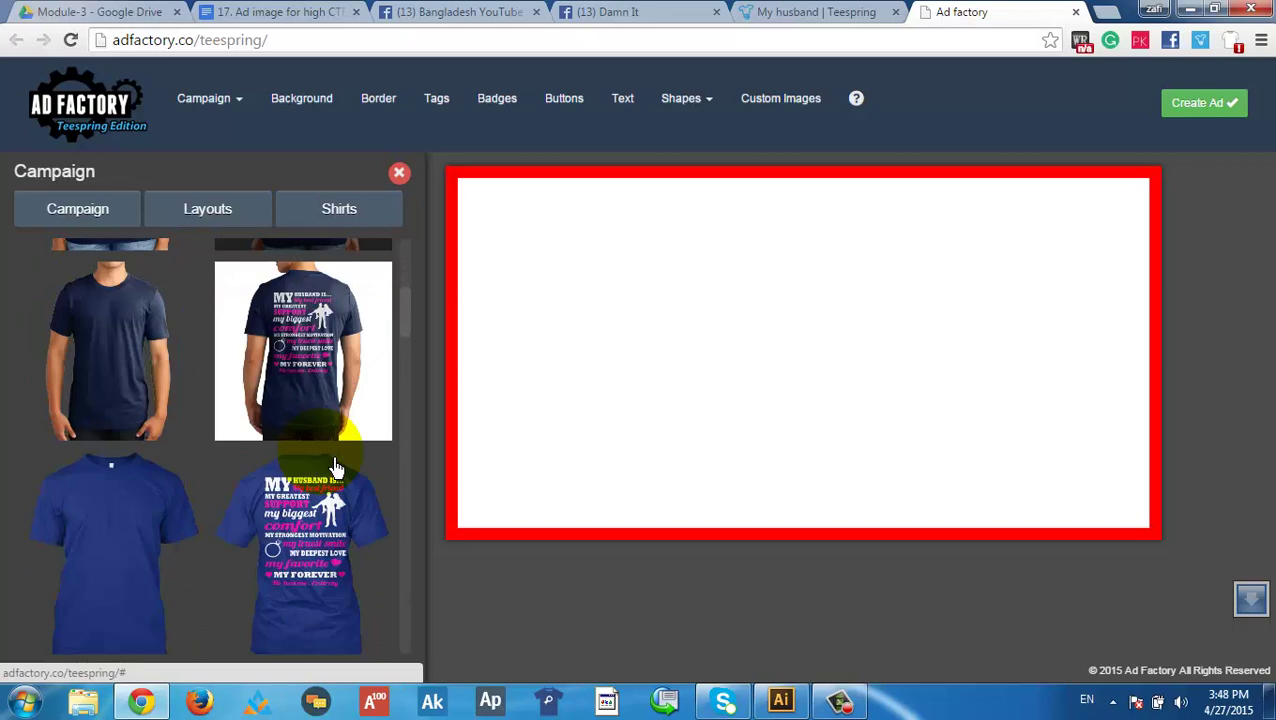
pyautogui.scroll(-2, 336, 467)
pyautogui.click(324, 394)
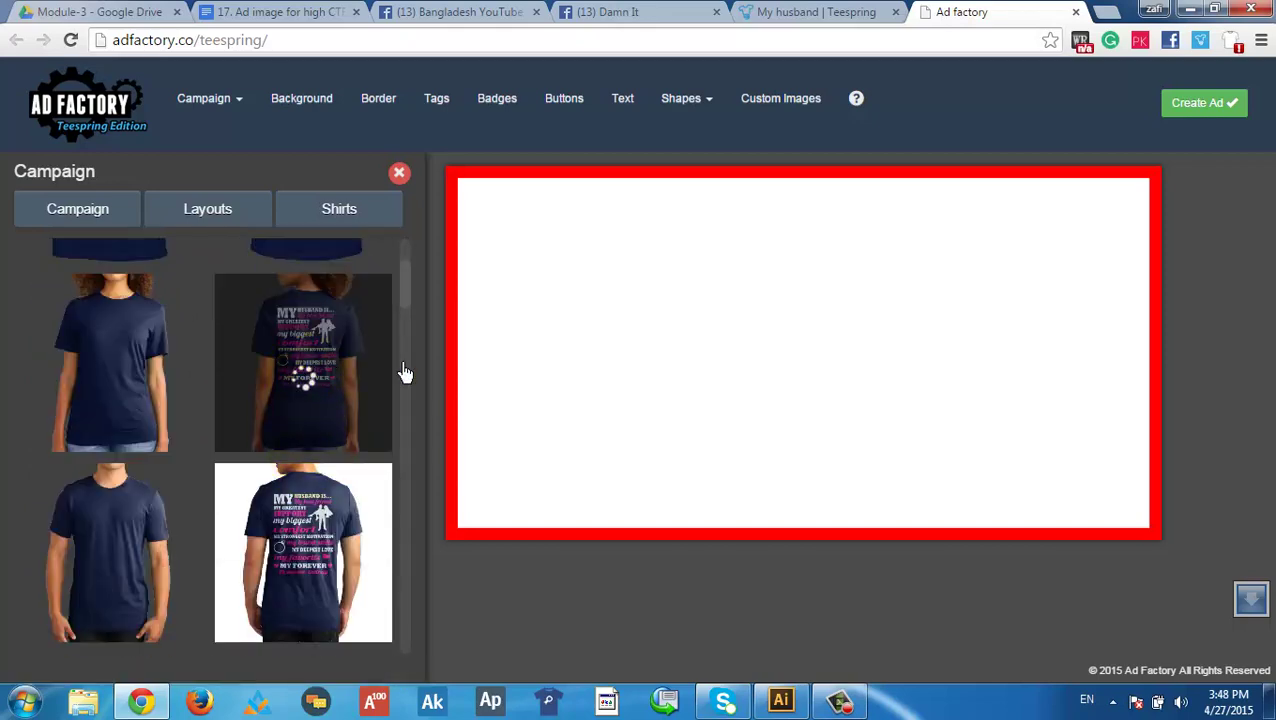
pyautogui.click(624, 341)
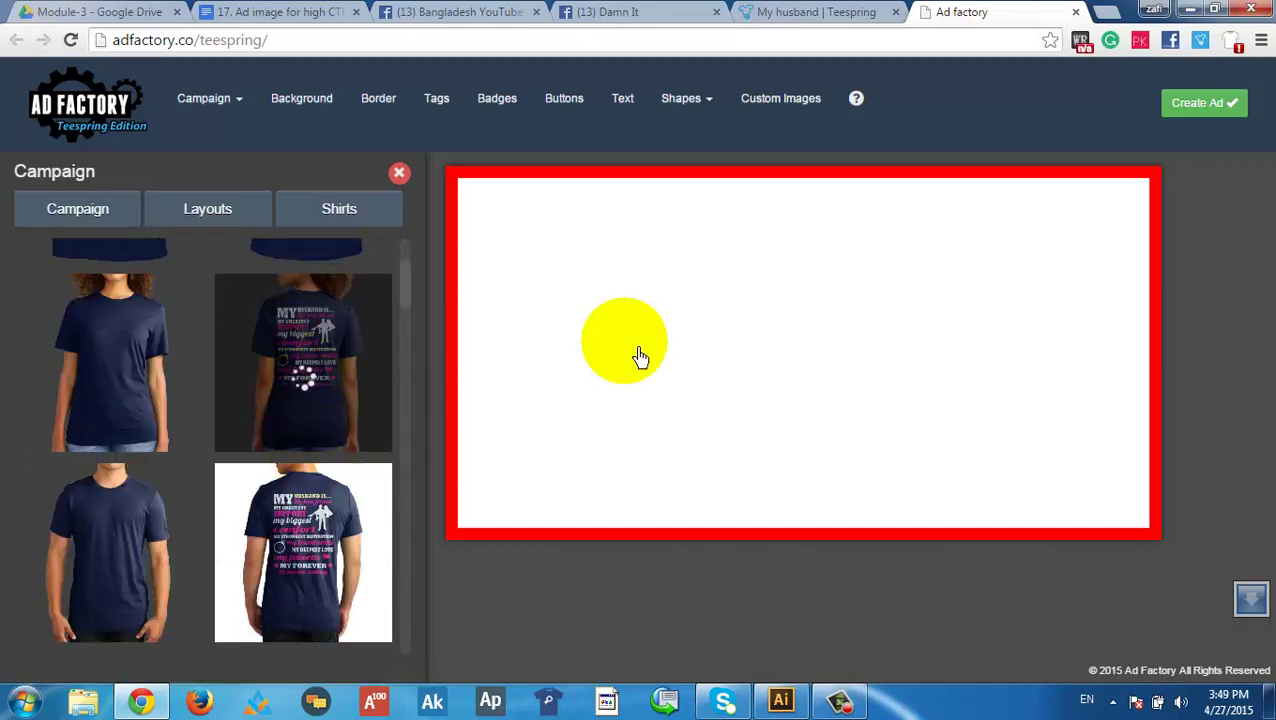
pyautogui.click(397, 372)
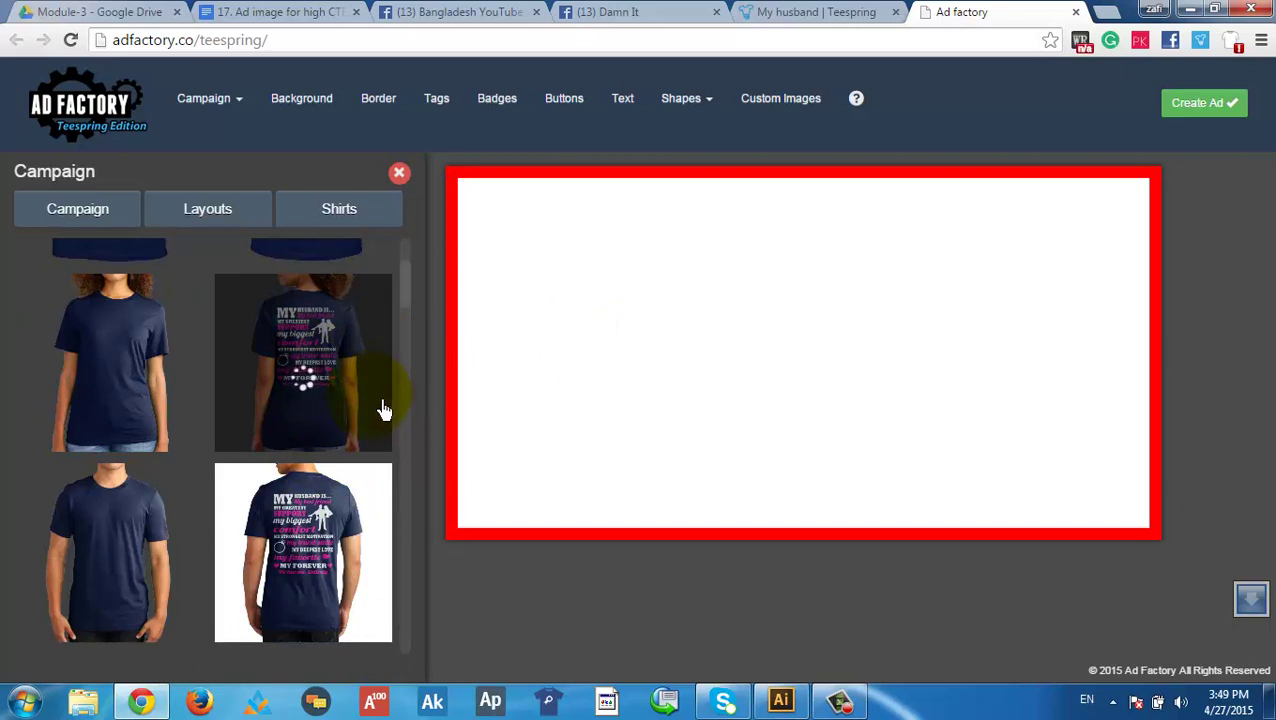
# Turn on the two-color option for the ad background and briefly try the transparent background
pyautogui.click(308, 100)
pyautogui.moveTo(680, 256)
pyautogui.mouseDown()
pyautogui.moveTo(746, 251)
pyautogui.moveTo(785, 272)
pyautogui.mouseUp()
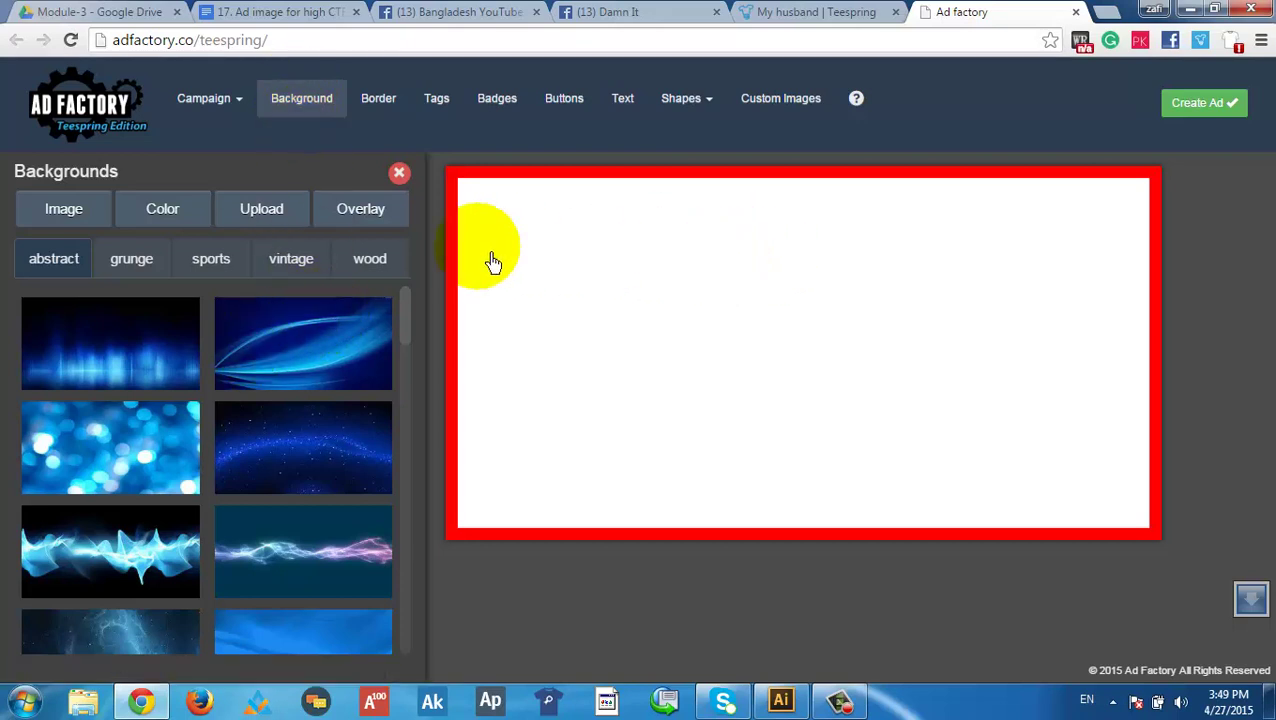
pyautogui.click(168, 212)
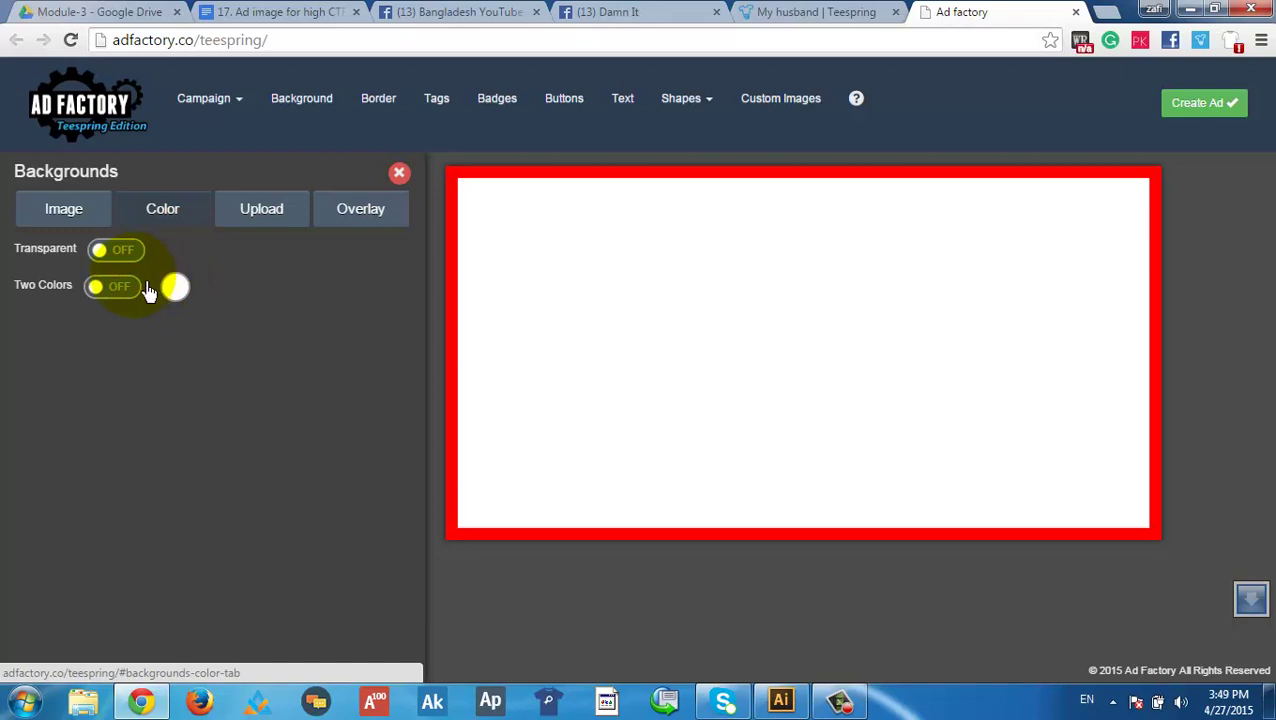
pyautogui.click(103, 289)
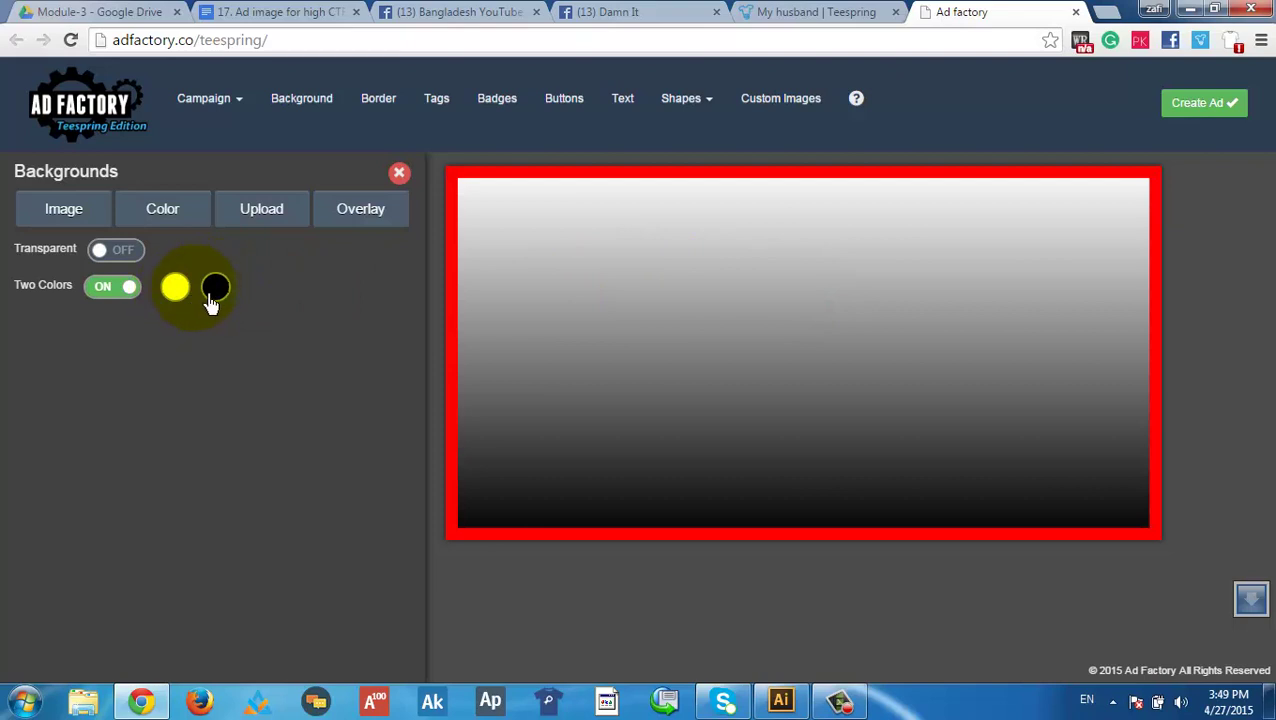
pyautogui.click(118, 252)
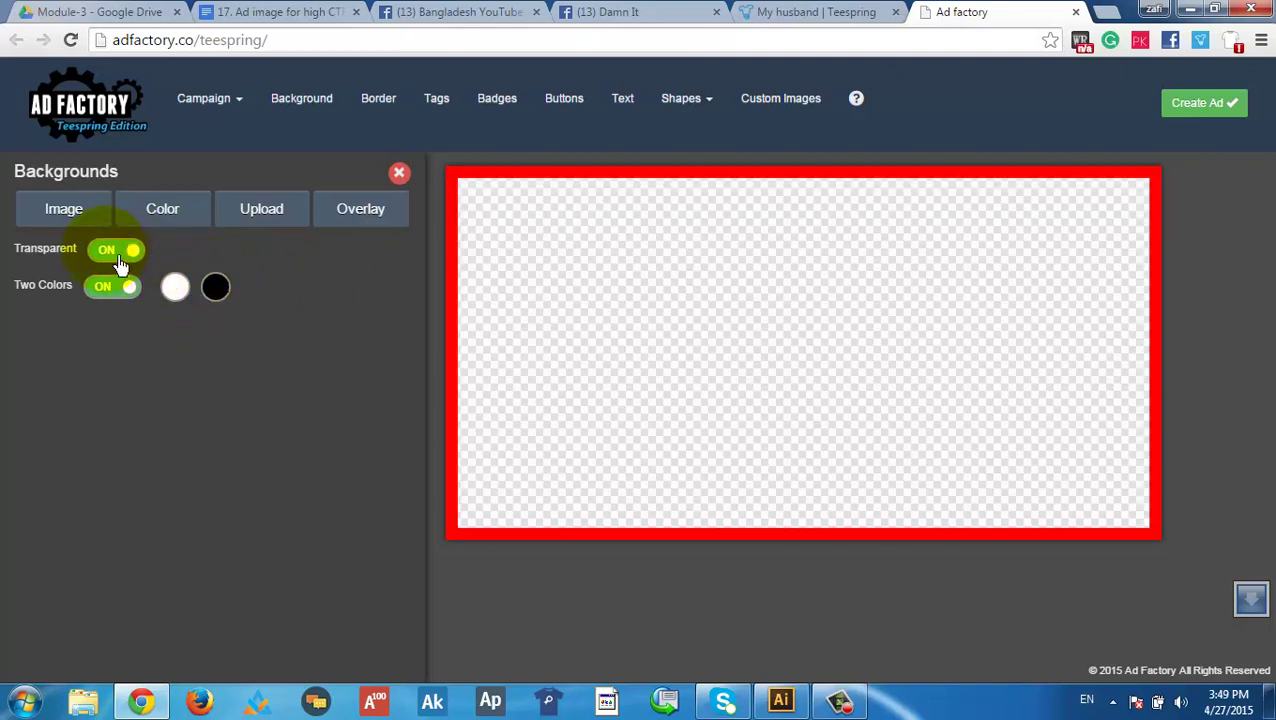
pyautogui.click(118, 252)
# Set the first background color to yellow f7eb02 and turn the two-color option off
pyautogui.click(176, 287)
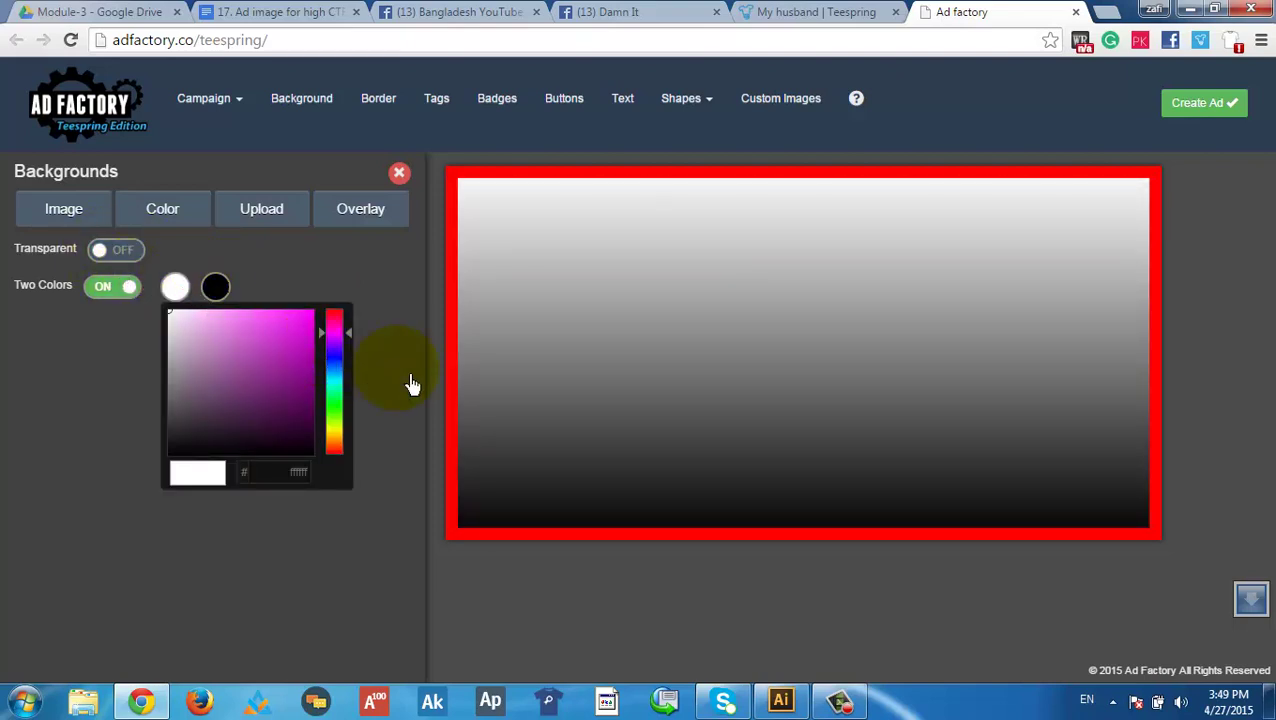
pyautogui.click(341, 433)
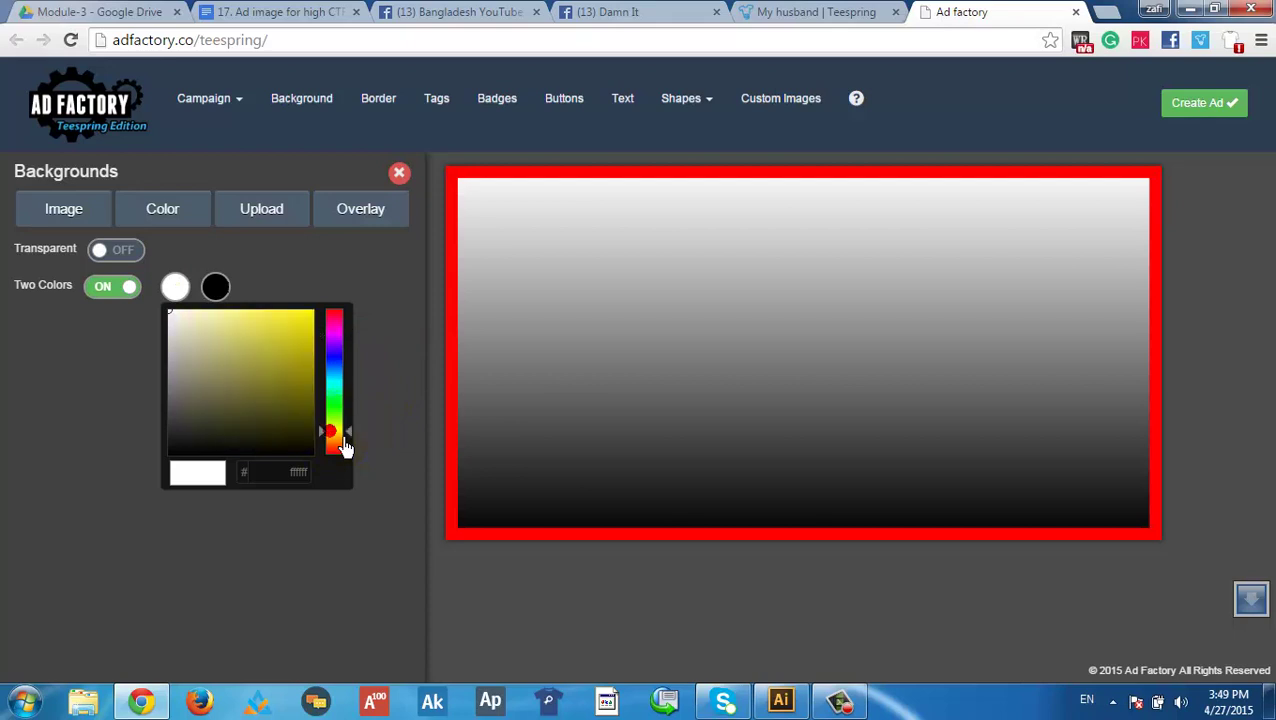
pyautogui.click(329, 333)
pyautogui.click(326, 326)
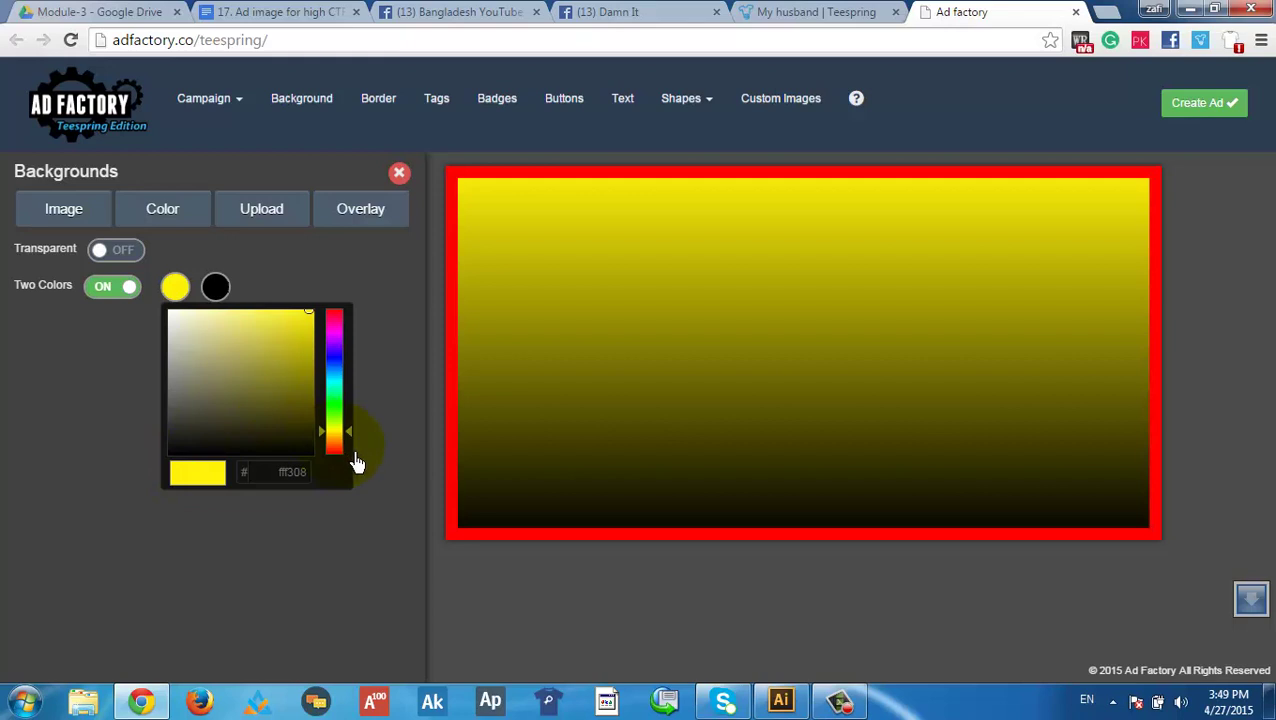
pyautogui.click(308, 316)
pyautogui.click(311, 315)
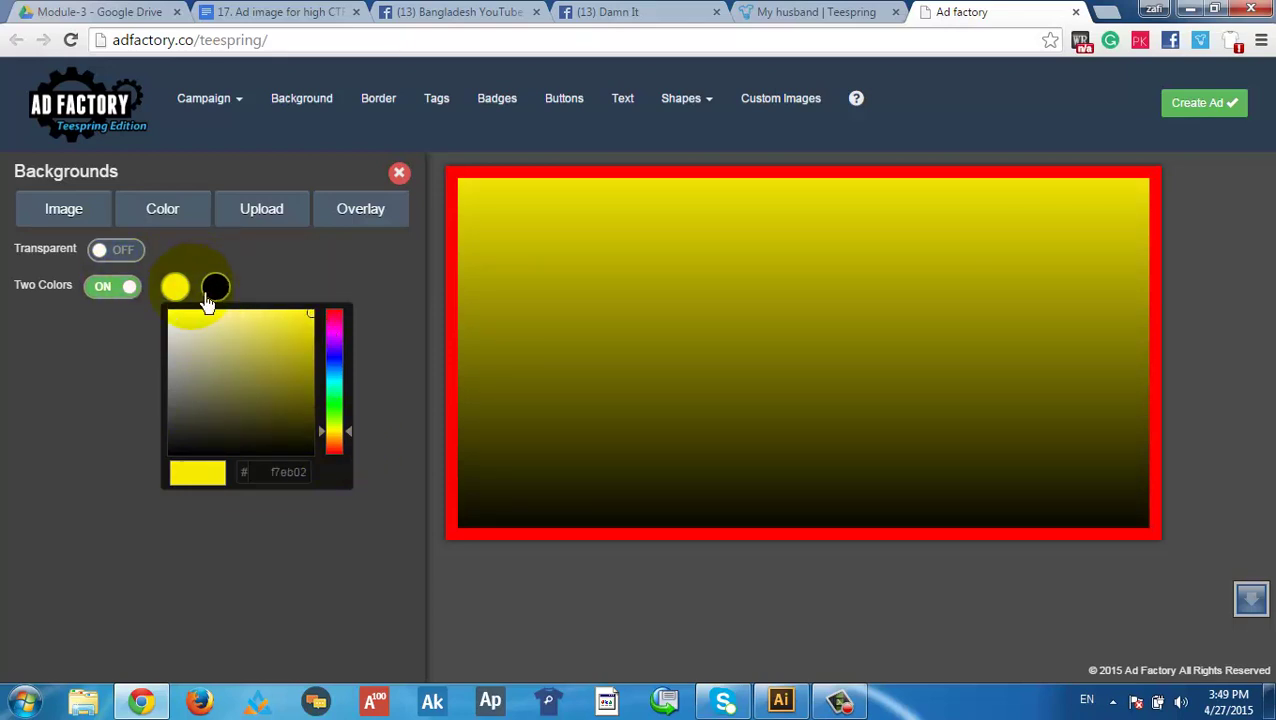
pyautogui.click(130, 287)
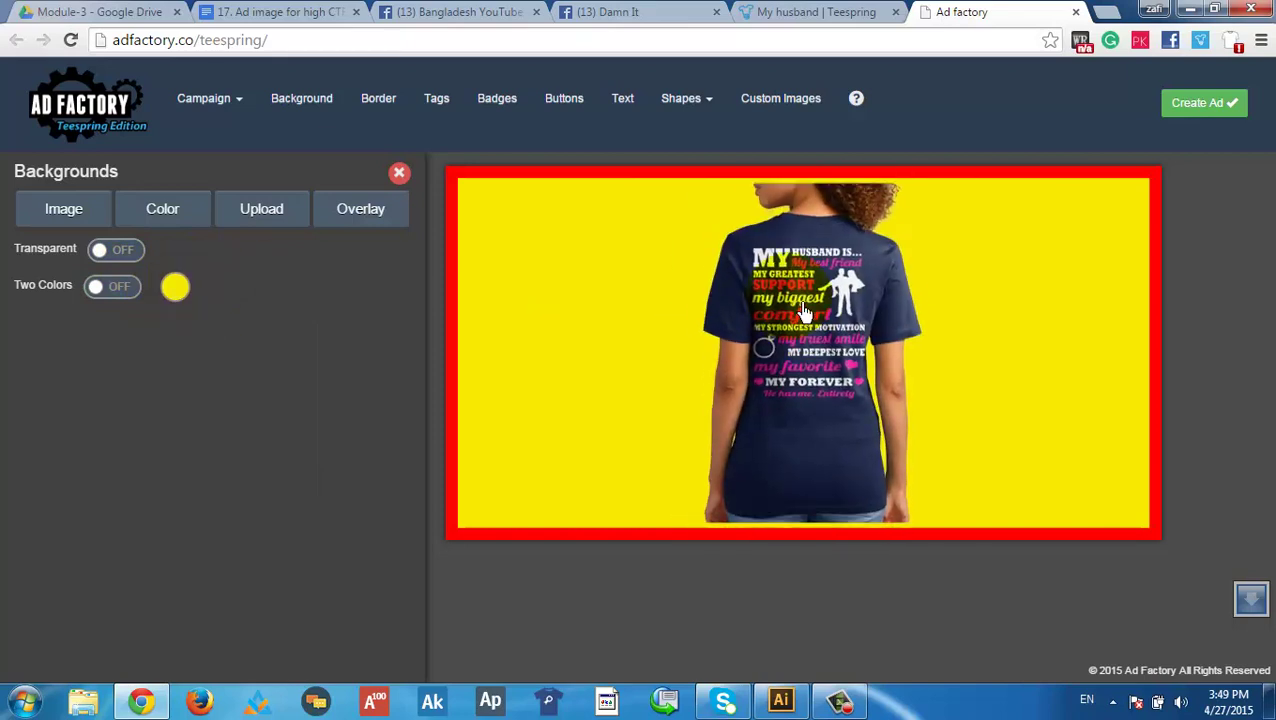
# Select the shirt image in the ad and look over its rotation, scale, opacity, shadow and white-removal settings
pyautogui.click(845, 338)
pyautogui.click(297, 182)
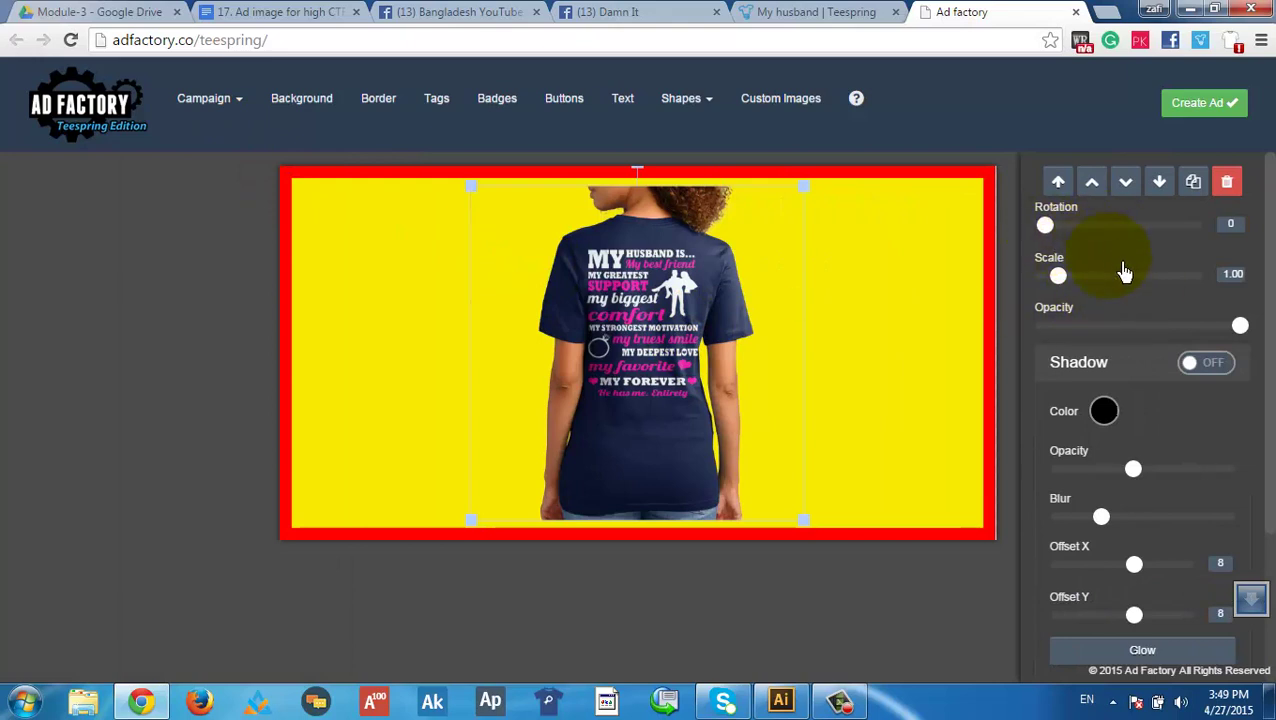
pyautogui.scroll(-3, 1098, 310)
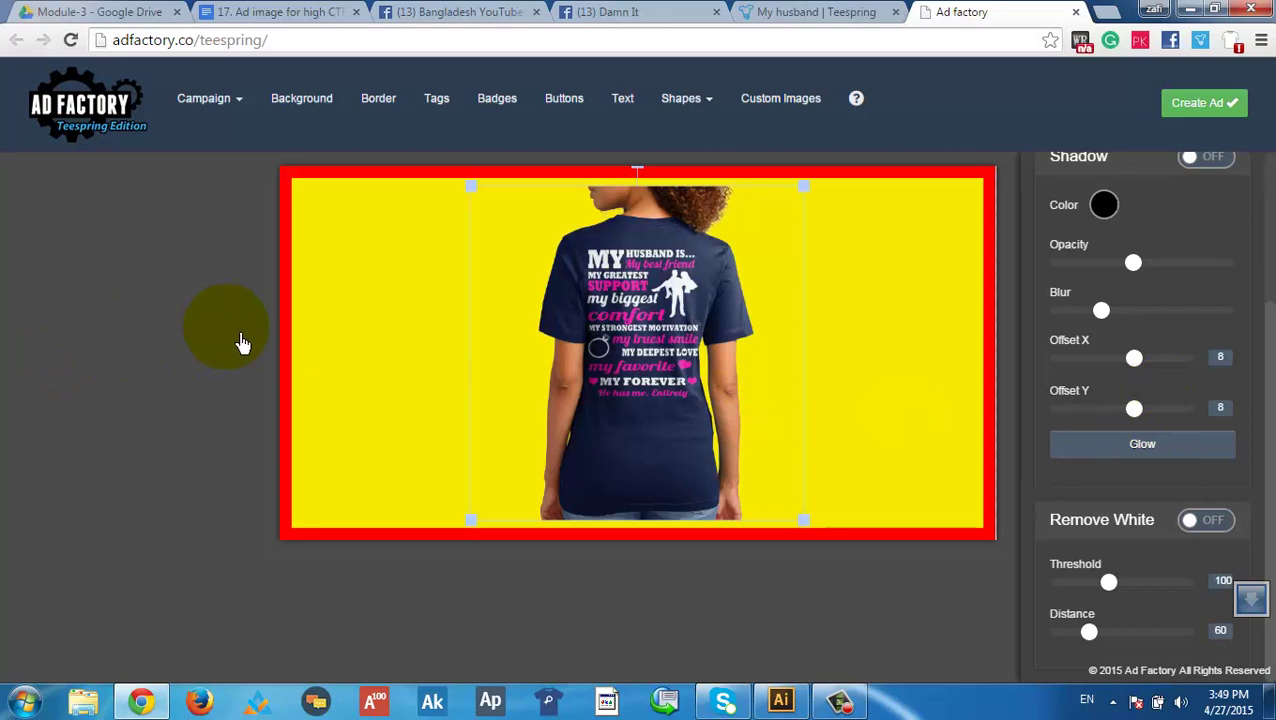
# Look through the abstract and grunge background images available for the ad
pyautogui.click(296, 100)
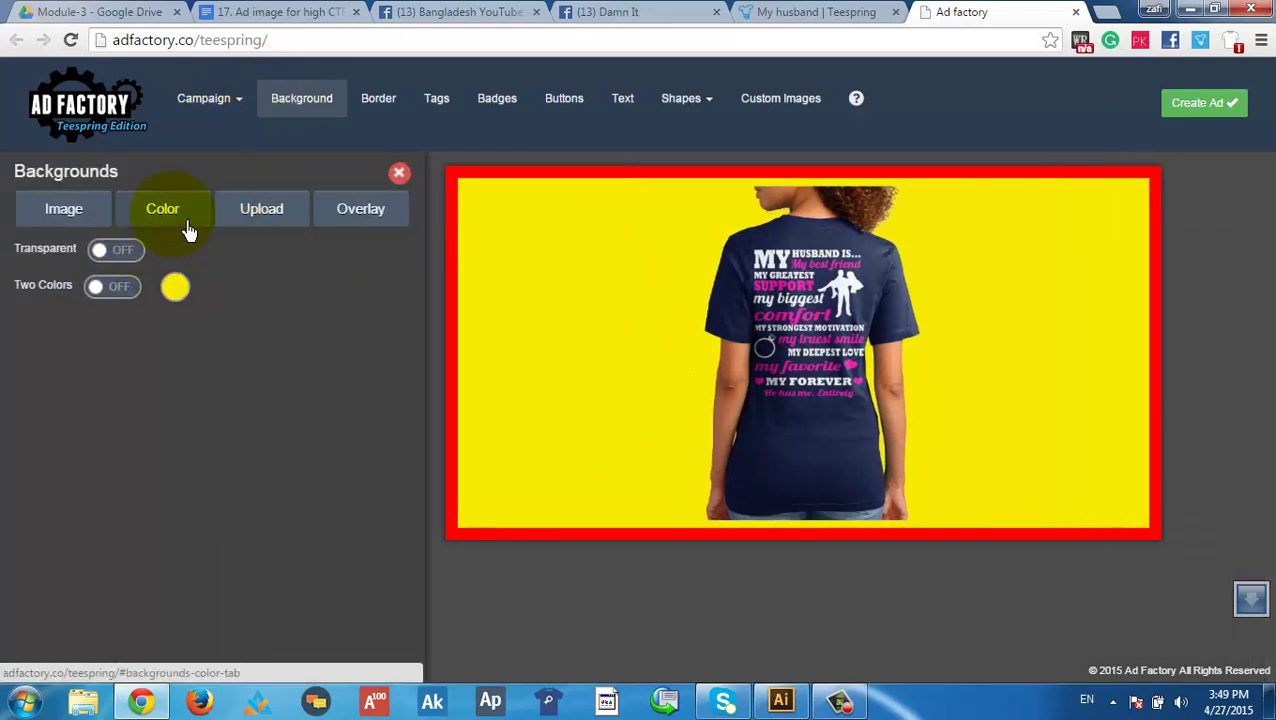
pyautogui.click(92, 222)
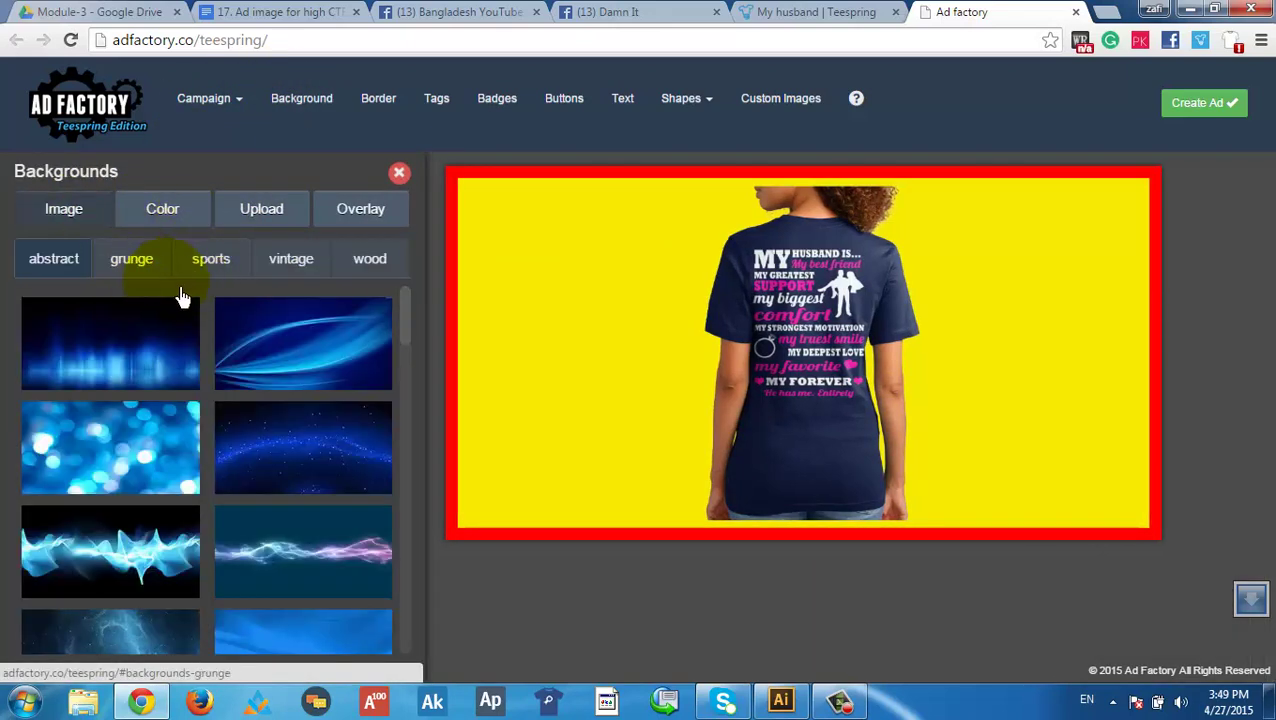
pyautogui.click(160, 272)
pyautogui.scroll(-1, 236, 384)
pyautogui.scroll(1, 300, 384)
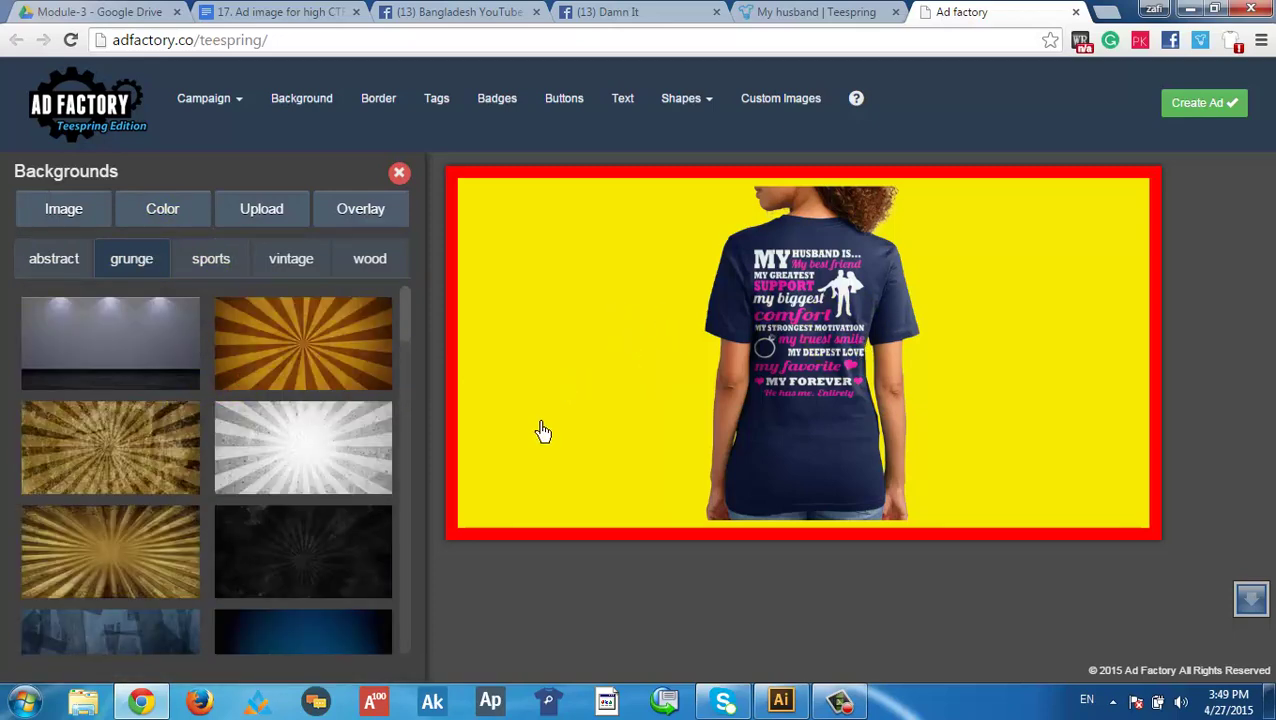
pyautogui.scroll(-1, 330, 384)
pyautogui.scroll(1, 228, 470)
pyautogui.scroll(-3, 256, 447)
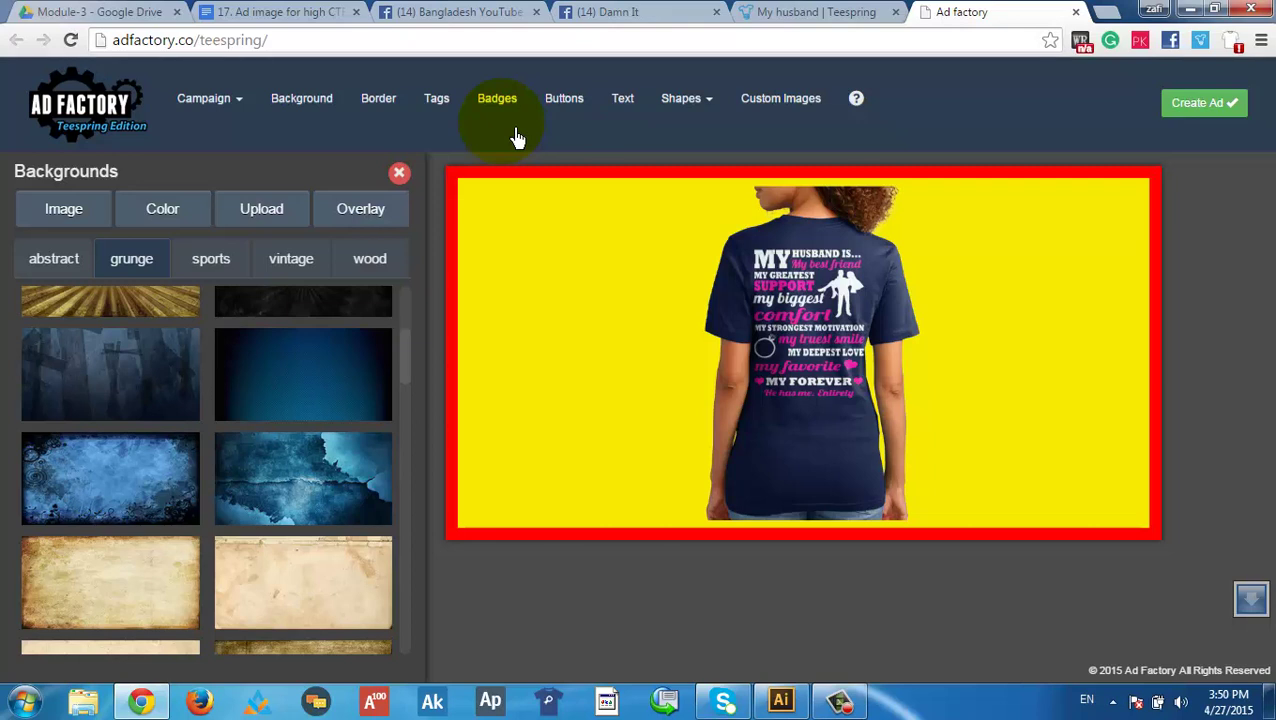
# Browse the sports, vintage and wood background images
pyautogui.click(210, 258)
pyautogui.scroll(-2, 255, 390)
pyautogui.scroll(5, 220, 520)
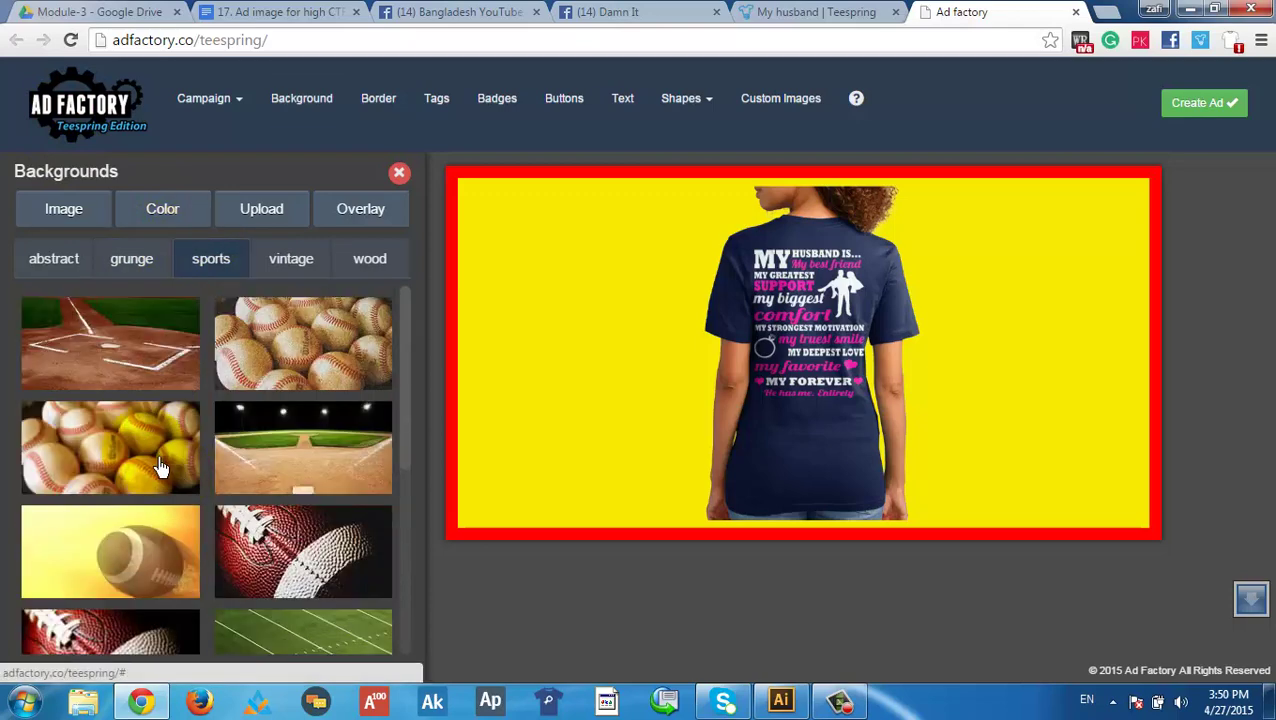
pyautogui.click(291, 258)
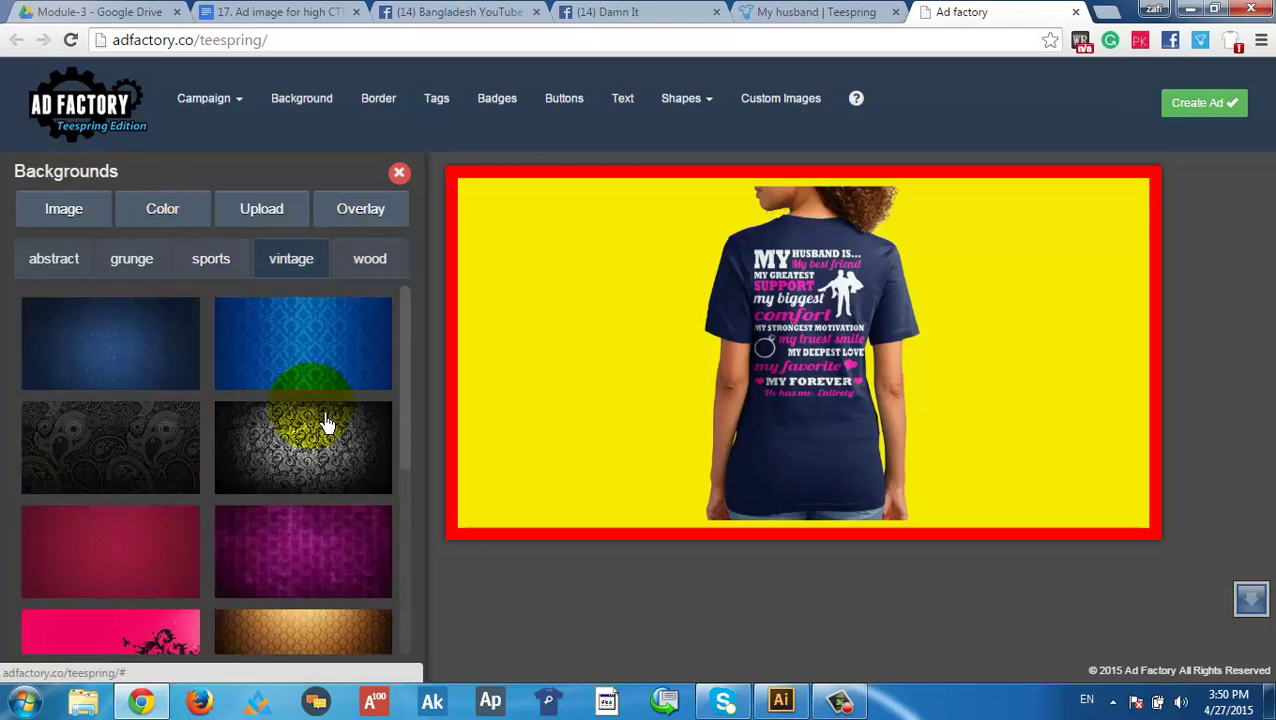
pyautogui.scroll(-3, 327, 421)
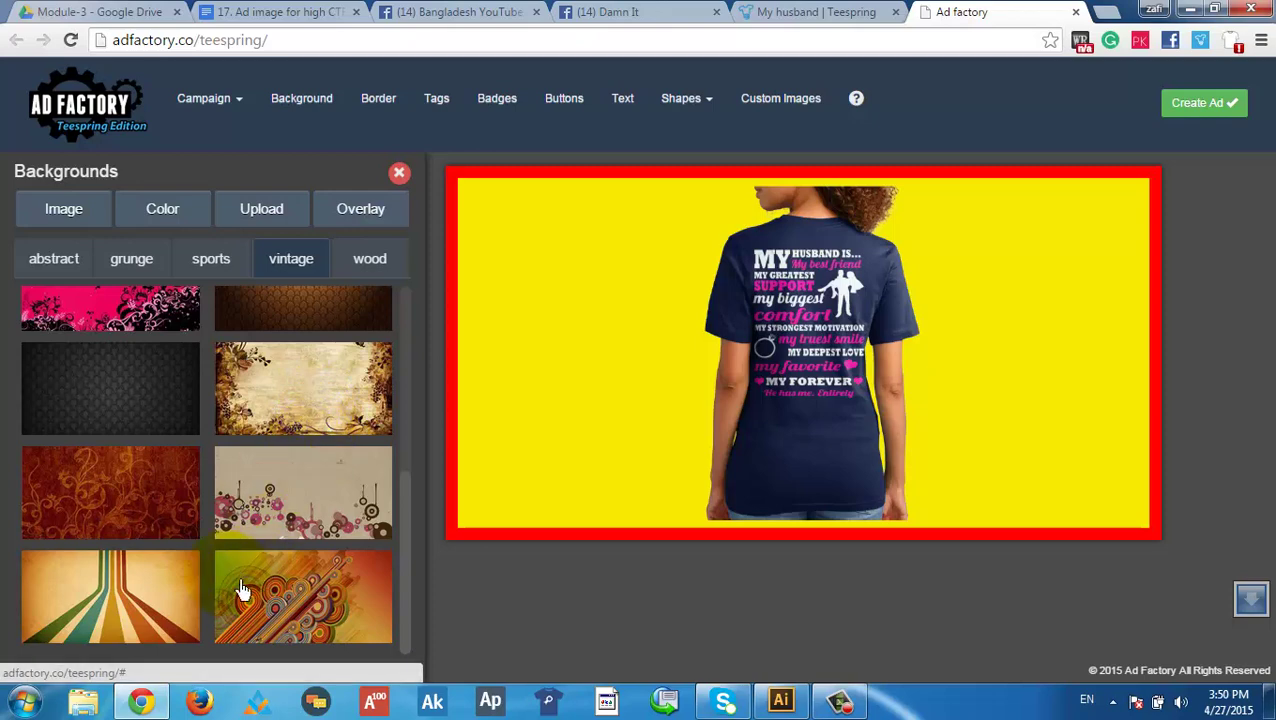
pyautogui.scroll(5, 148, 455)
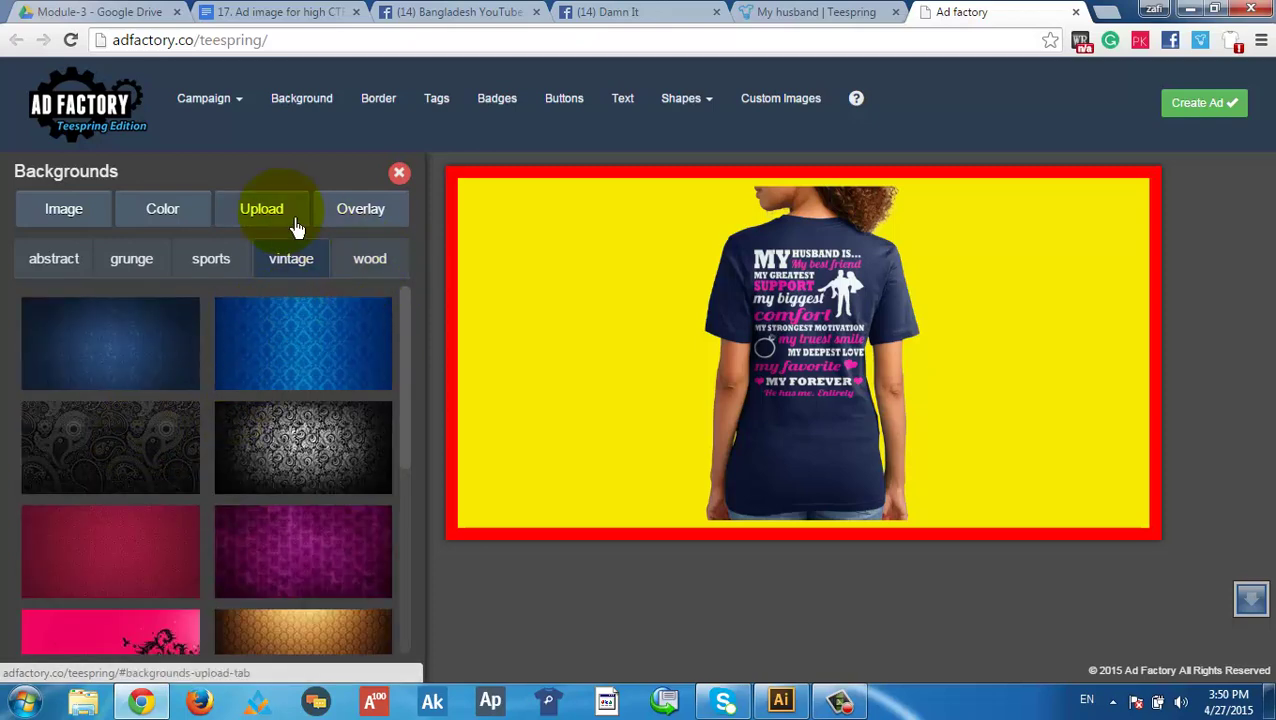
pyautogui.click(372, 262)
pyautogui.scroll(-3, 297, 455)
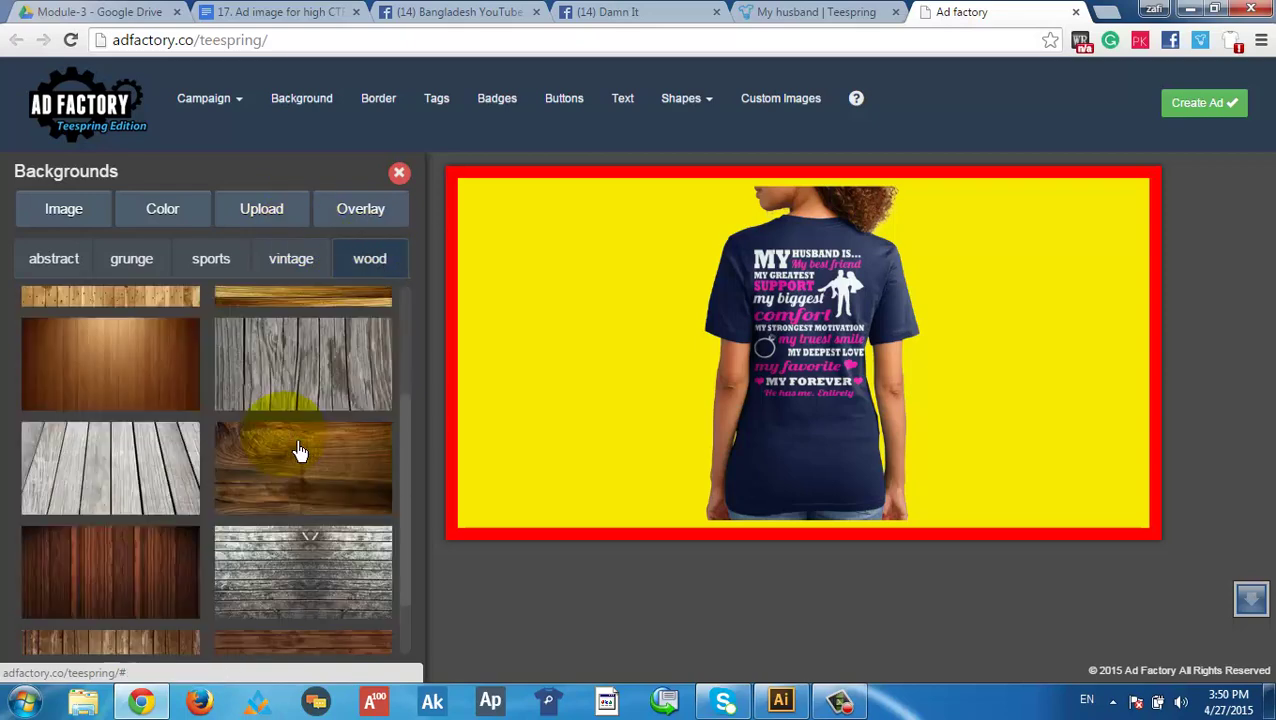
pyautogui.scroll(3, 290, 480)
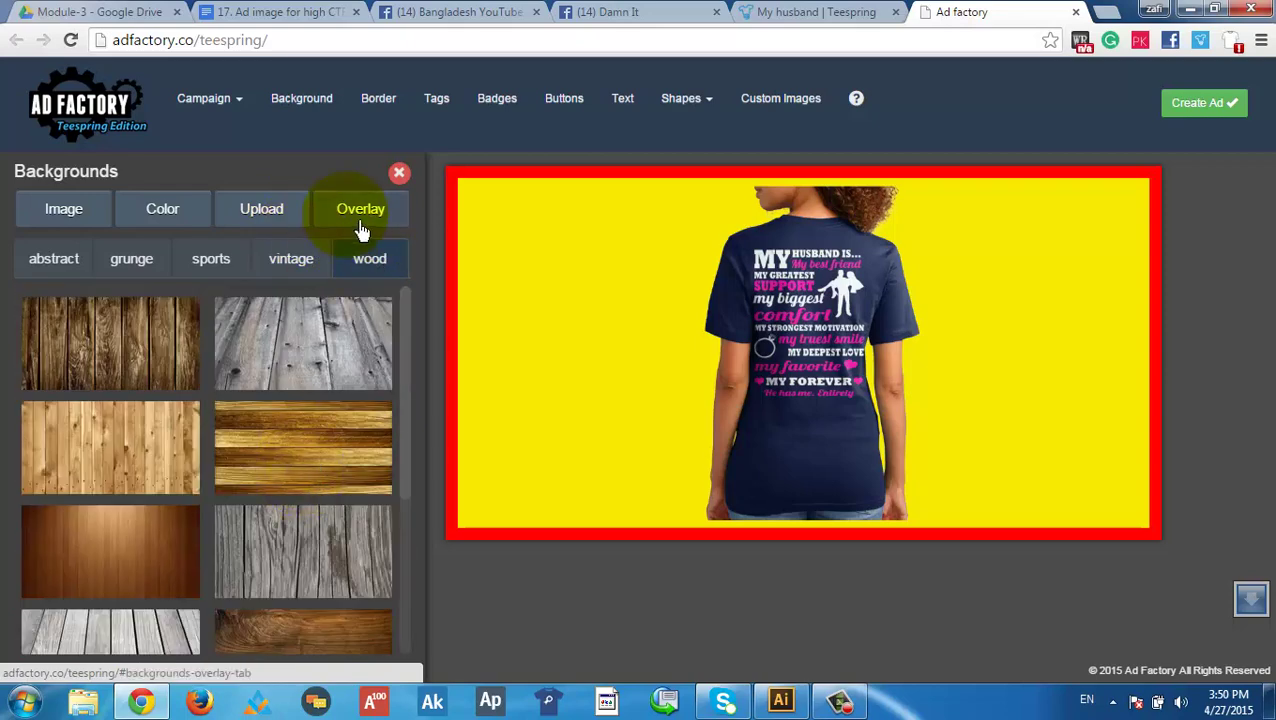
# Look over the overlay, color and upload options for the background and return to the background images
pyautogui.click(360, 222)
pyautogui.click(242, 225)
pyautogui.click(172, 220)
pyautogui.click(255, 226)
pyautogui.click(255, 226)
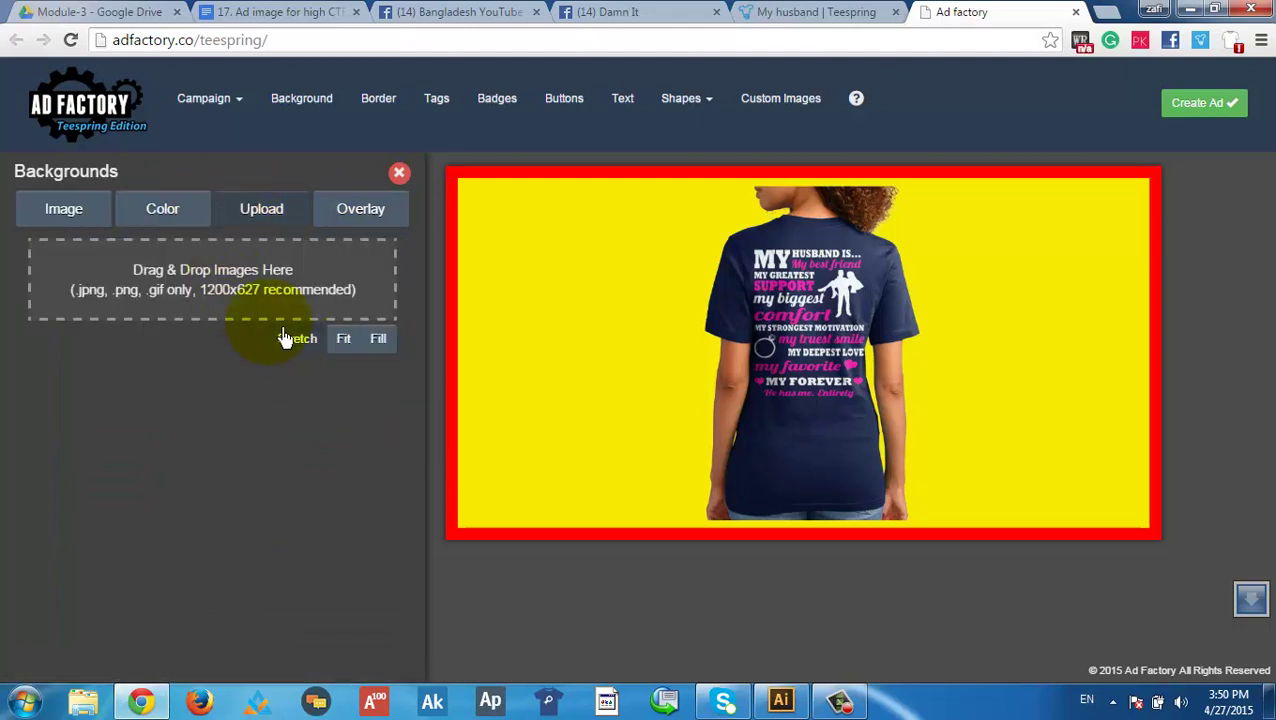
pyautogui.click(85, 222)
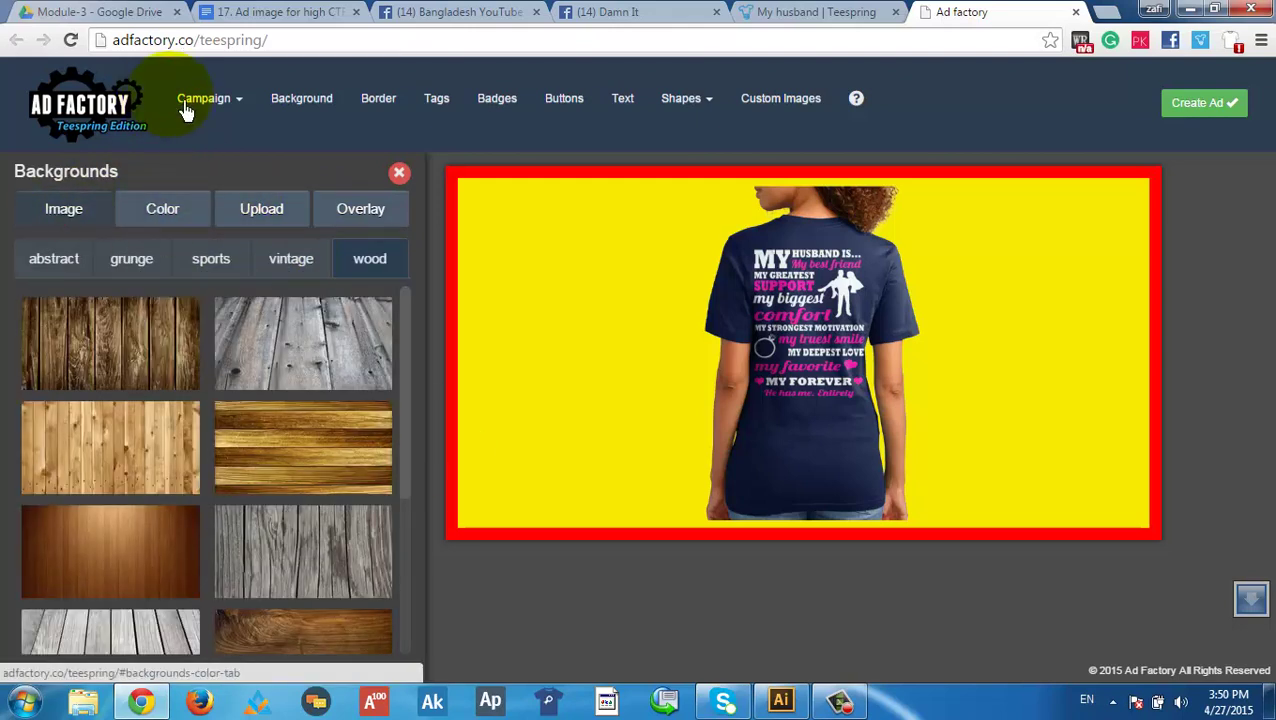
# Try the dashed yellow, dark green and light green border images around the ad
pyautogui.click(296, 113)
pyautogui.click(408, 113)
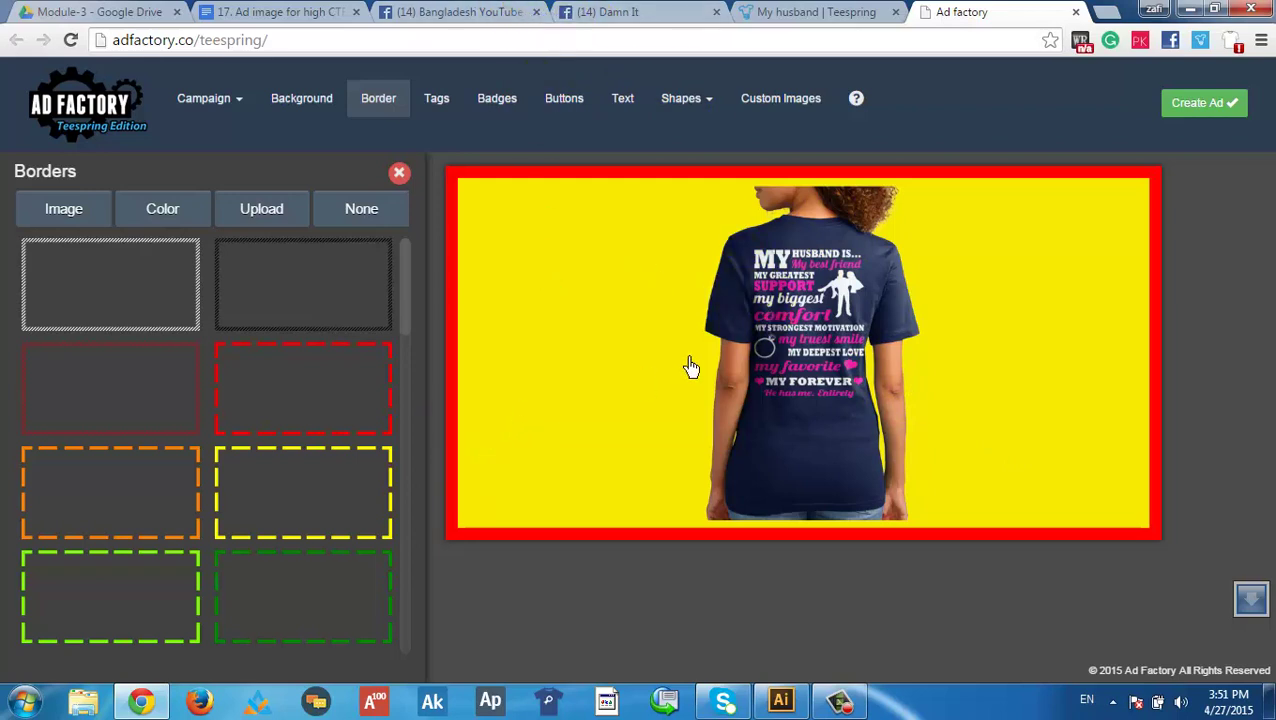
pyautogui.click(678, 592)
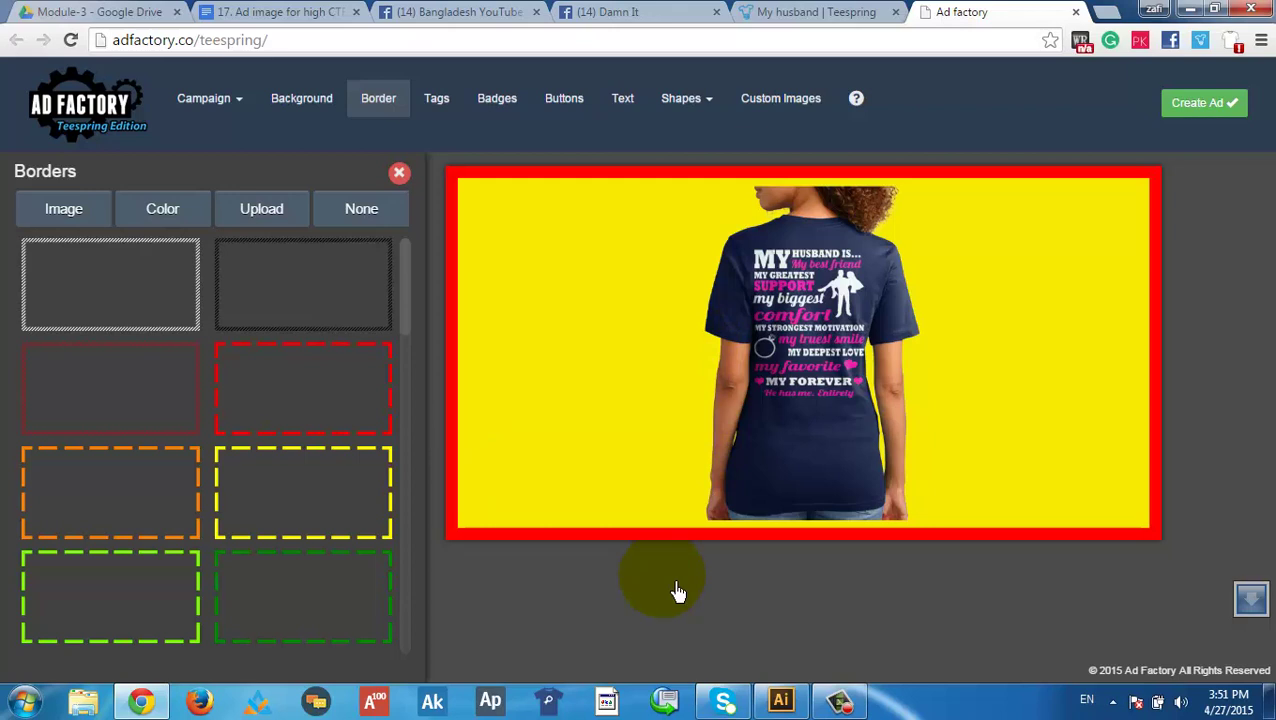
pyautogui.click(315, 389)
pyautogui.click(370, 452)
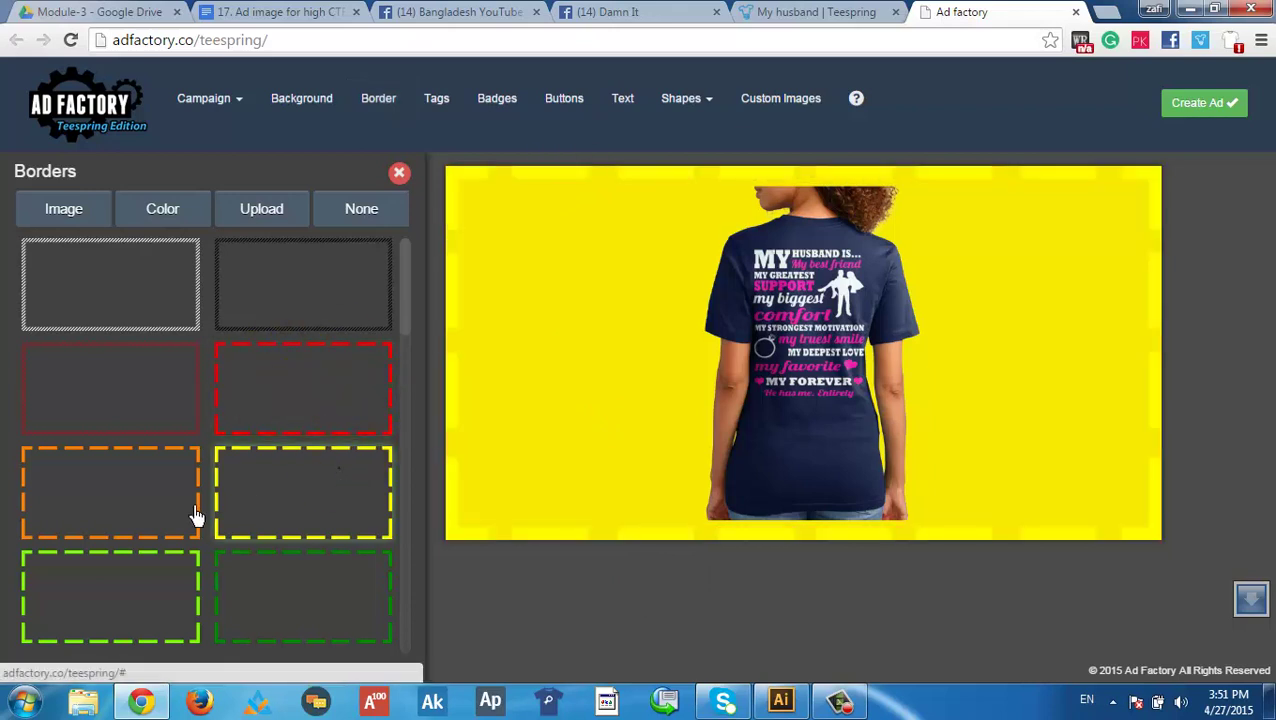
pyautogui.scroll(-1, 260, 573)
pyautogui.click(288, 532)
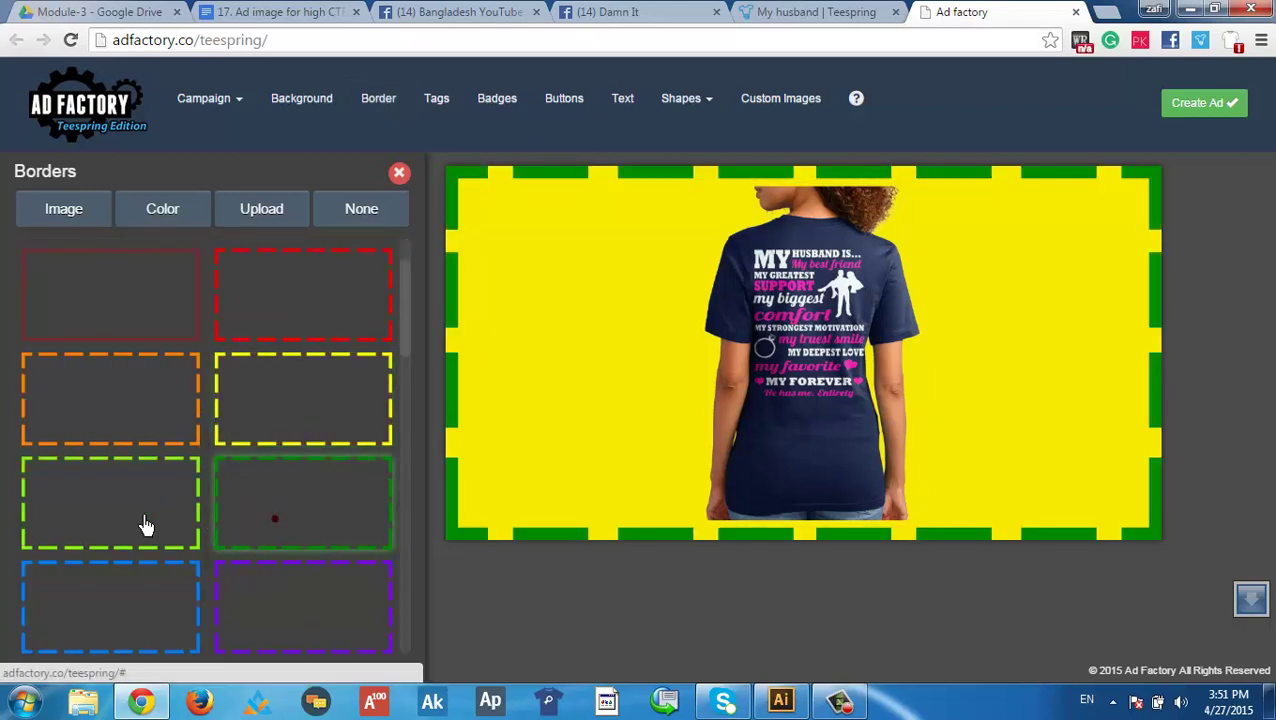
pyautogui.click(278, 438)
# Apply the black-and-yellow diagonal striped border image to the ad
pyautogui.scroll(-3, 277, 460)
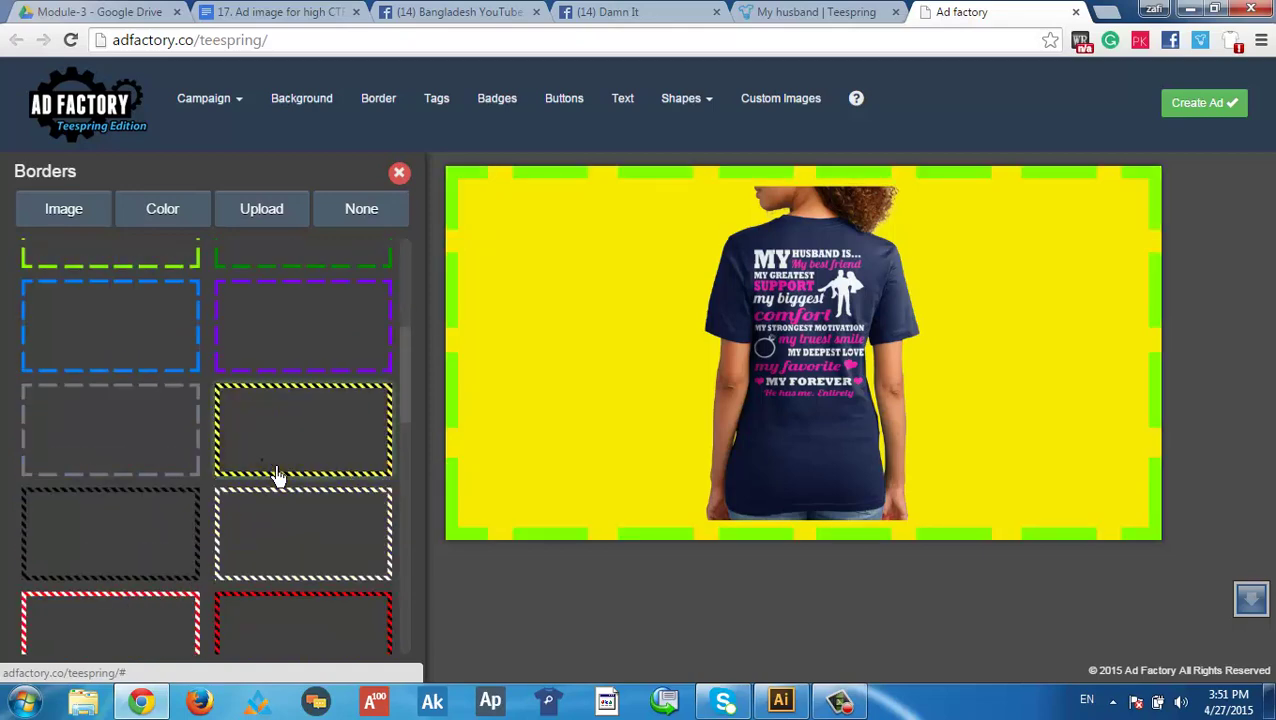
pyautogui.click(280, 476)
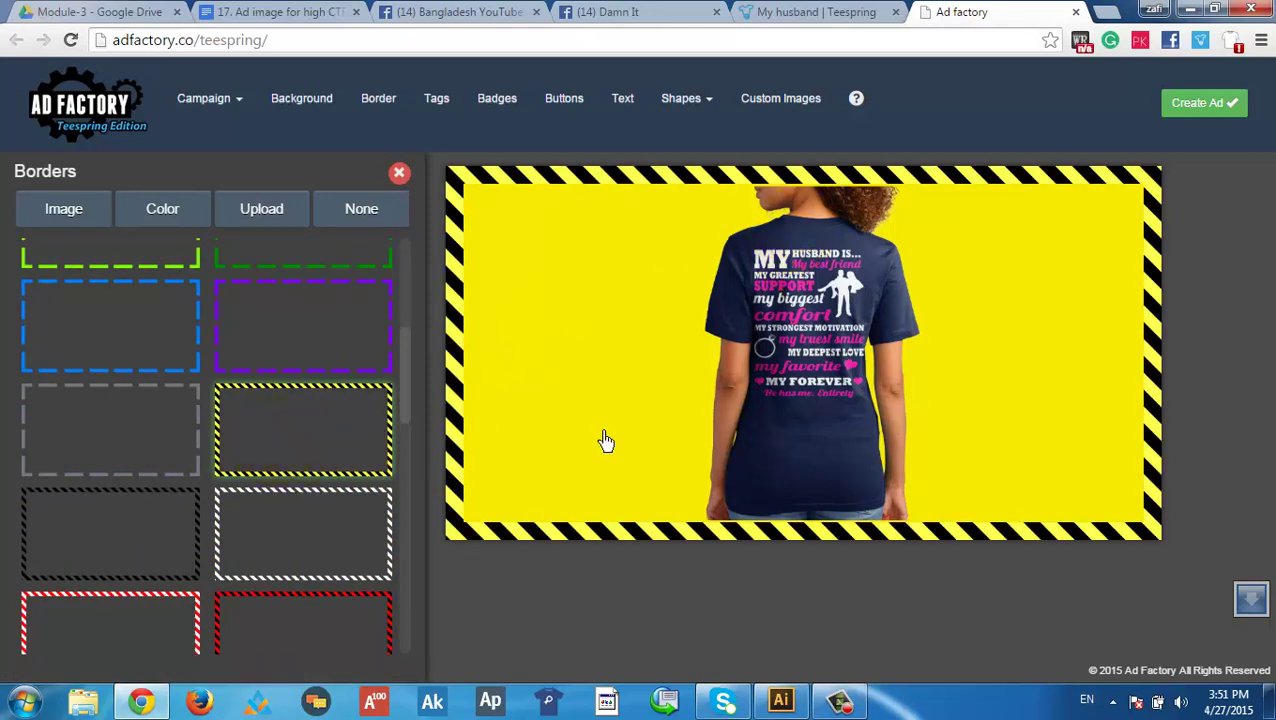
pyautogui.click(256, 468)
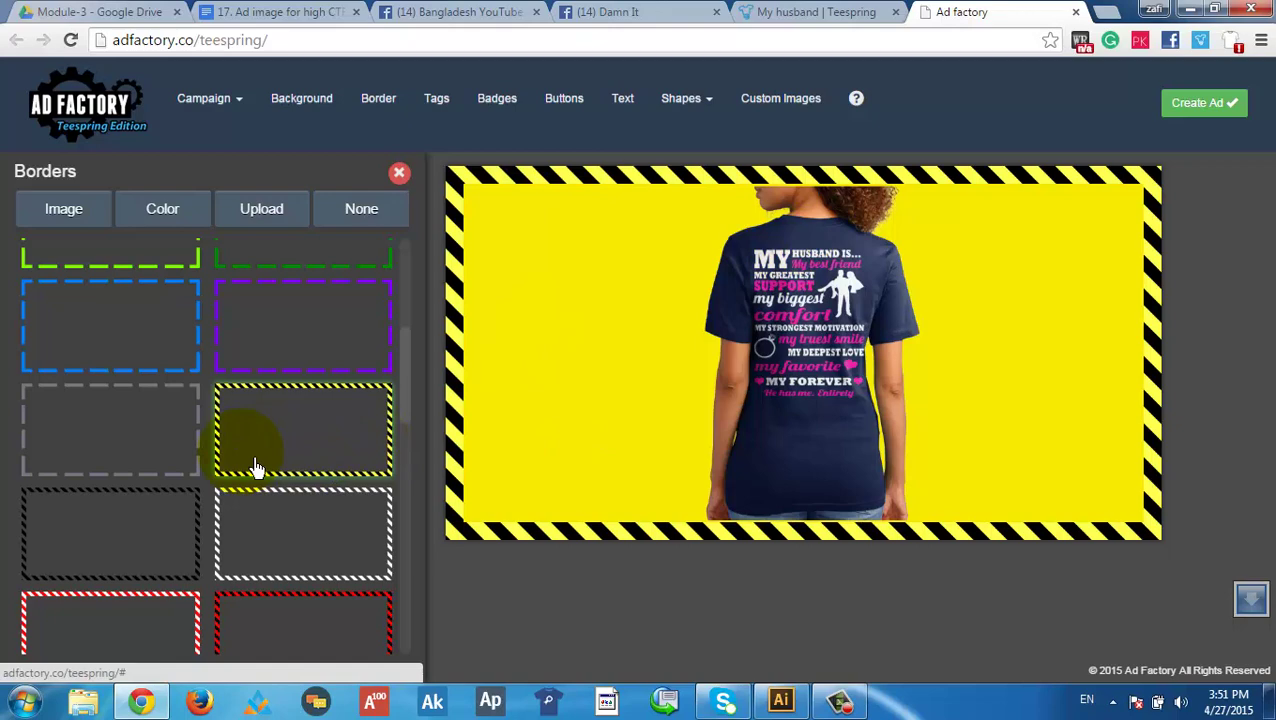
pyautogui.scroll(-3, 256, 468)
# Enlarge the shirt image to a scale of 1.72 and position it on the ad's right side with the whole slogan inside the border
pyautogui.click(771, 347)
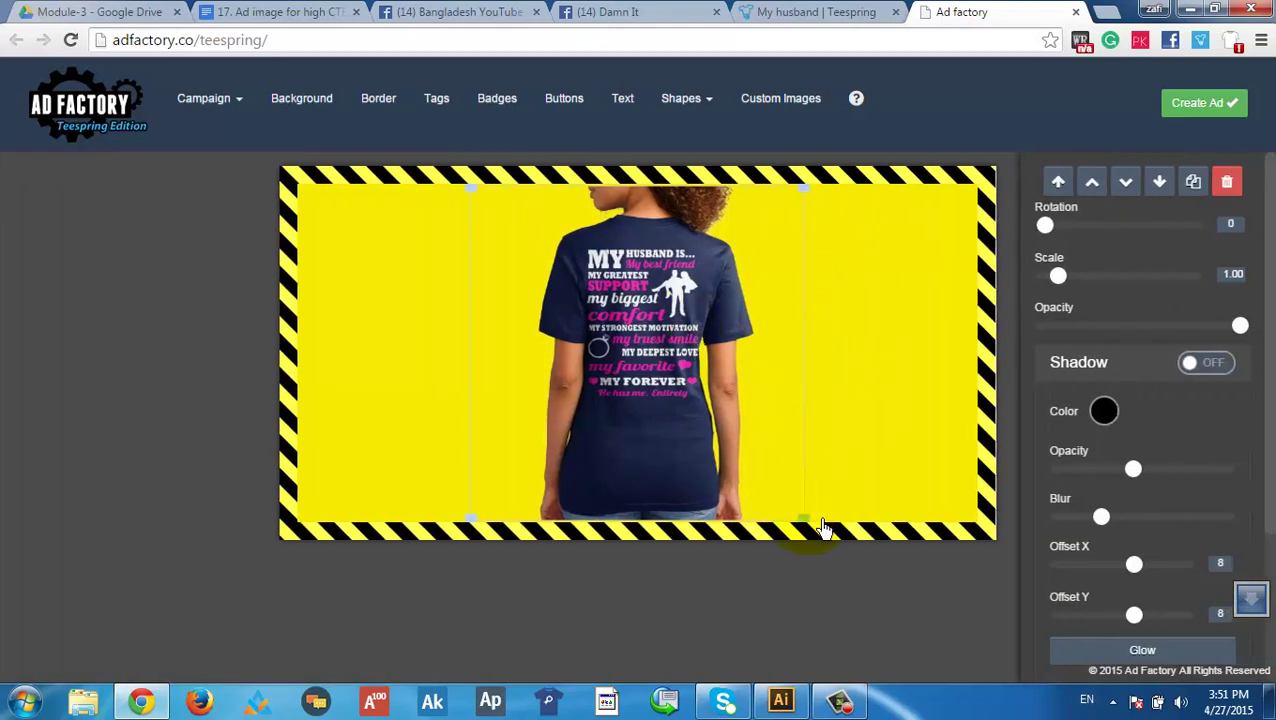
pyautogui.moveTo(823, 532); pyautogui.dragTo(1055, 607)
pyautogui.moveTo(742, 446); pyautogui.dragTo(823, 434)
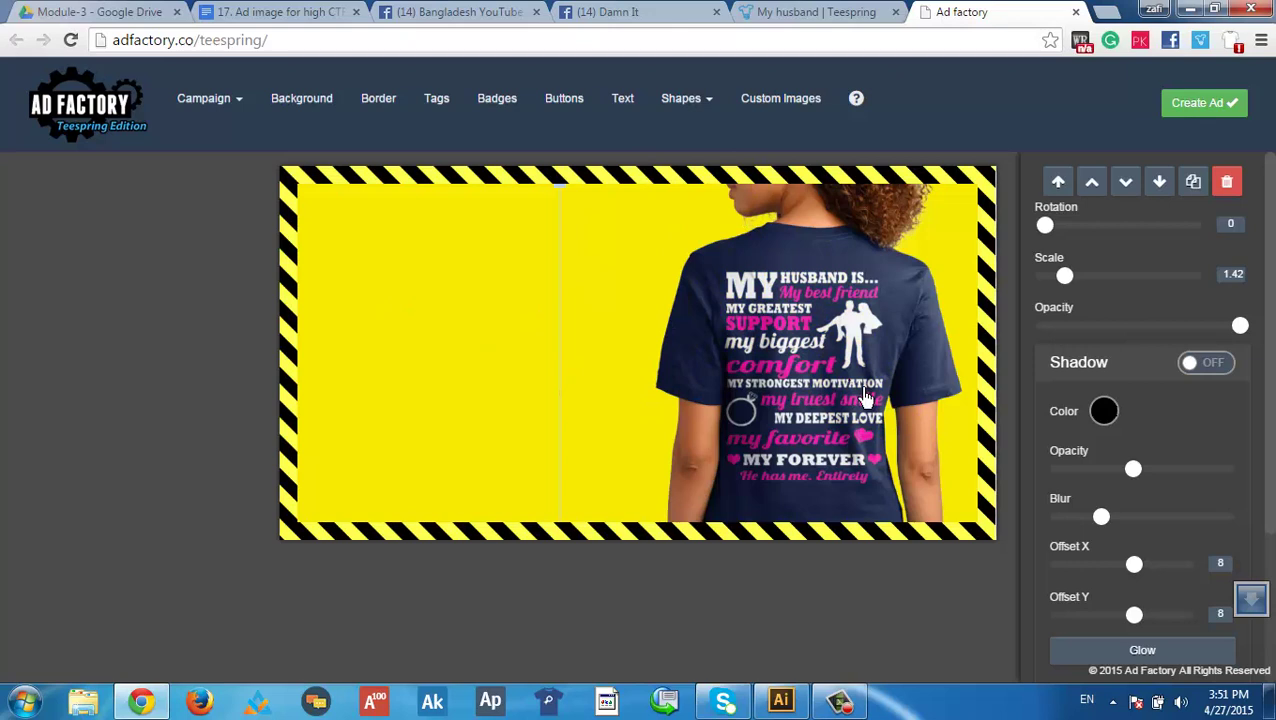
pyautogui.moveTo(866, 400); pyautogui.dragTo(790, 208)
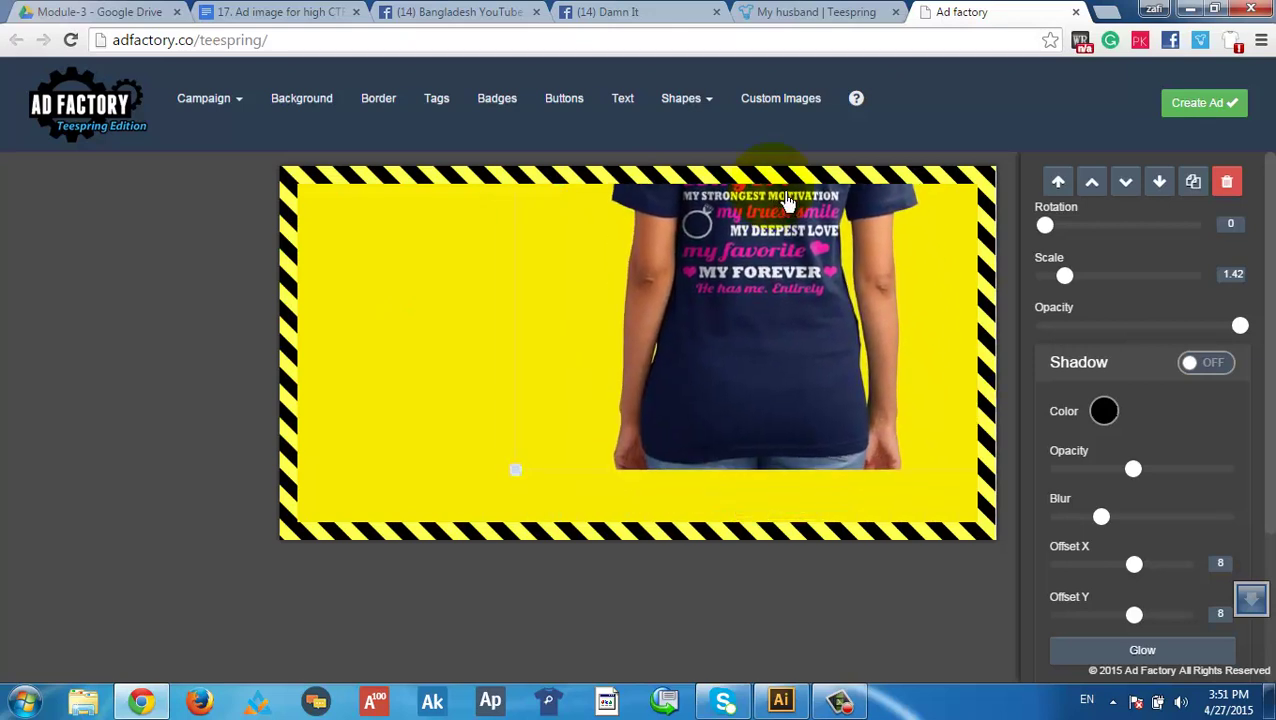
pyautogui.moveTo(520, 468); pyautogui.dragTo(441, 598)
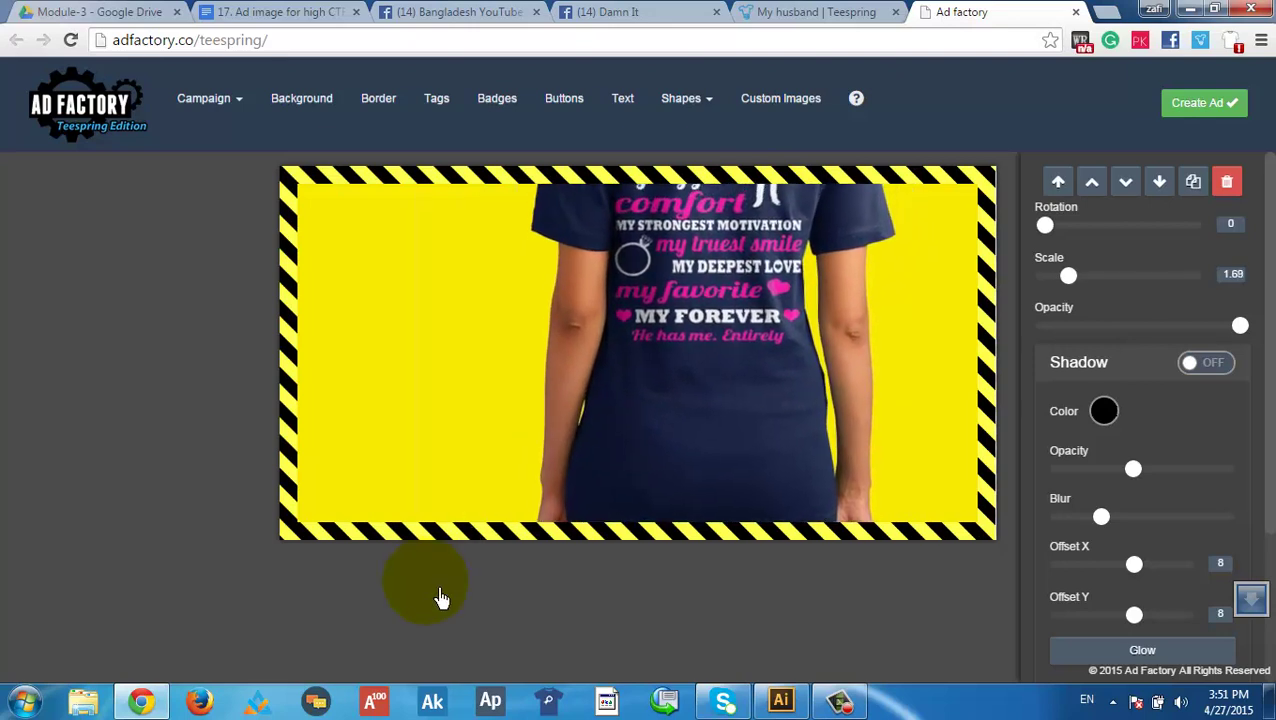
pyautogui.moveTo(689, 334); pyautogui.dragTo(810, 477)
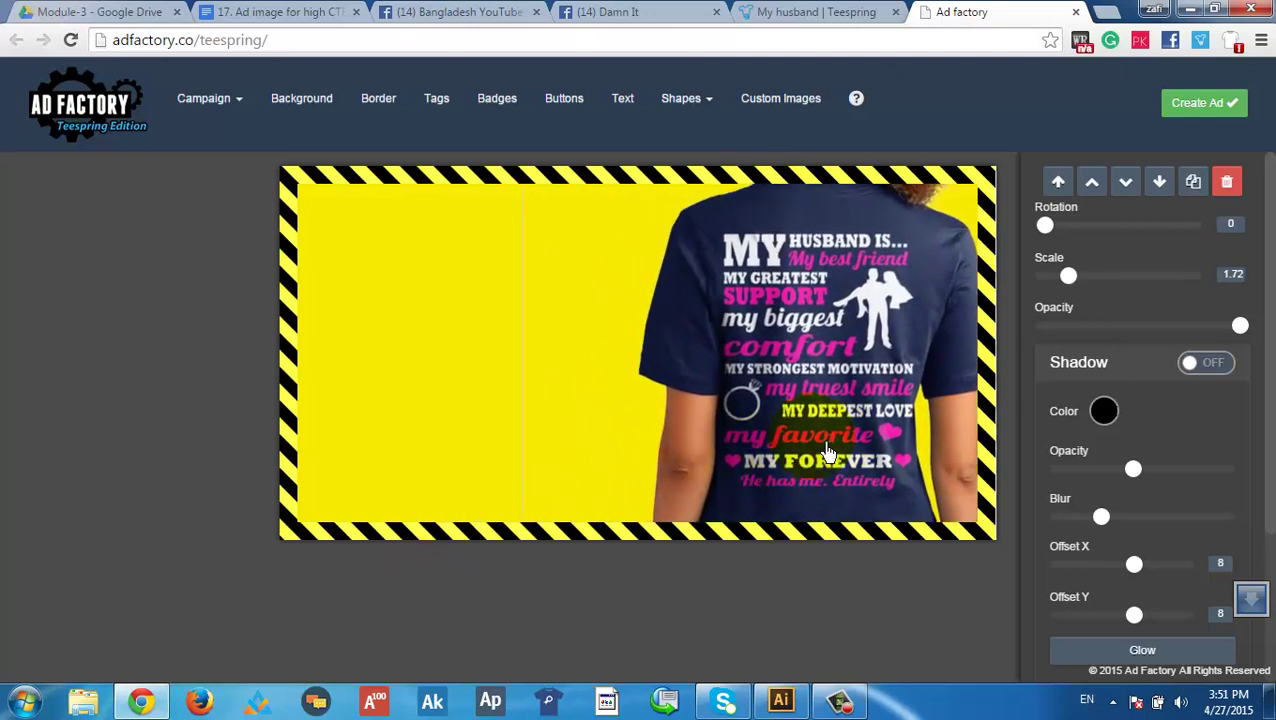
pyautogui.moveTo(836, 436); pyautogui.dragTo(828, 436)
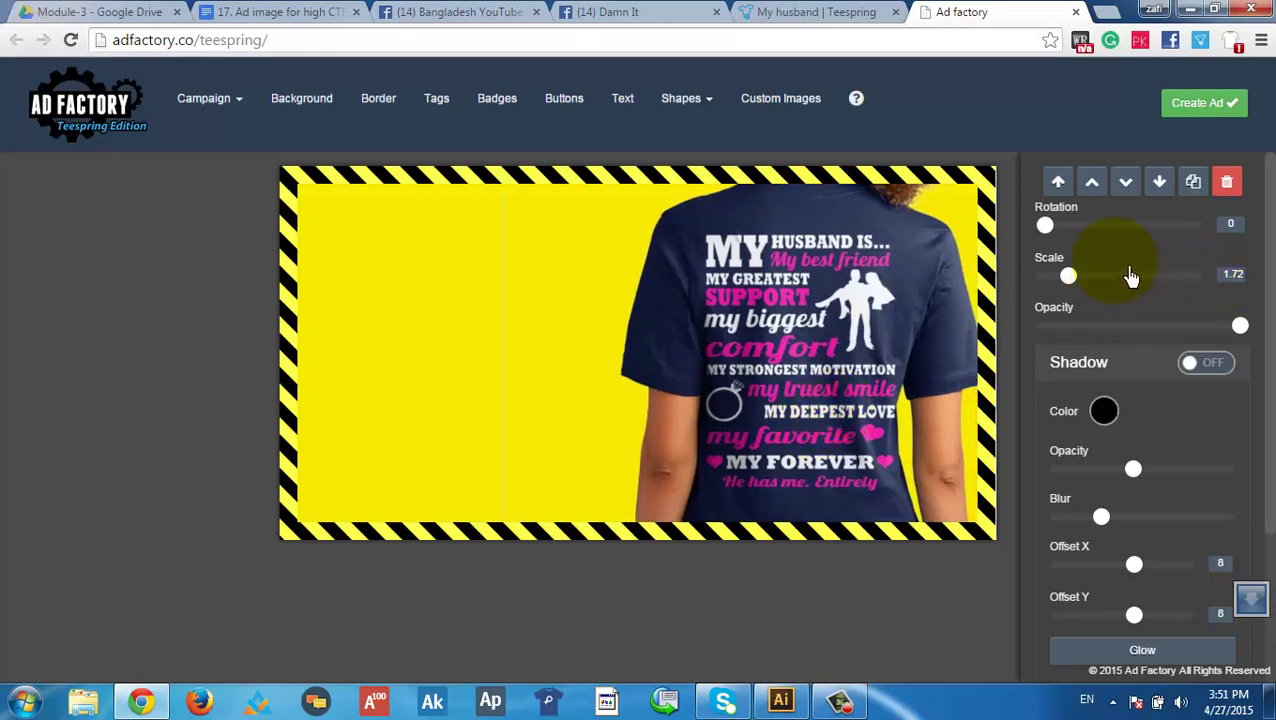
# Slightly lower the shirt image's shadow opacity and blur settings, and nudge the image a little downward in the ad
pyautogui.moveTo(1101, 516); pyautogui.dragTo(1116, 540)
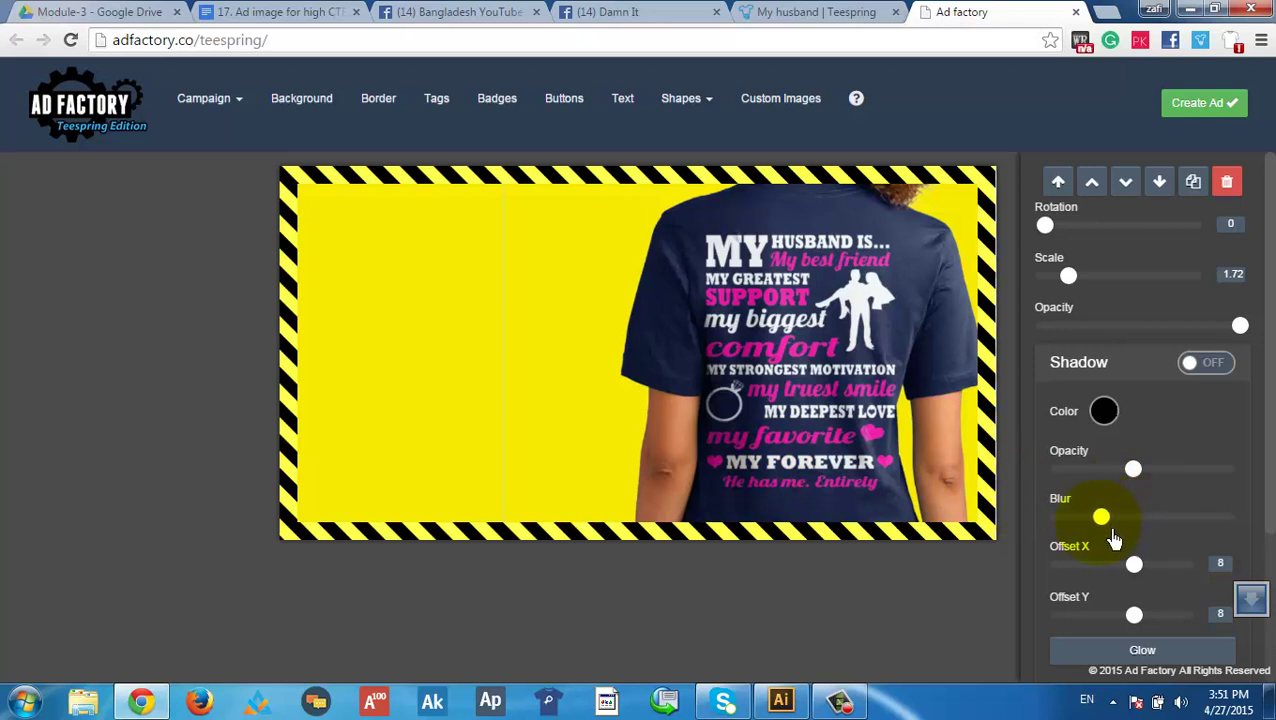
pyautogui.click(1135, 471)
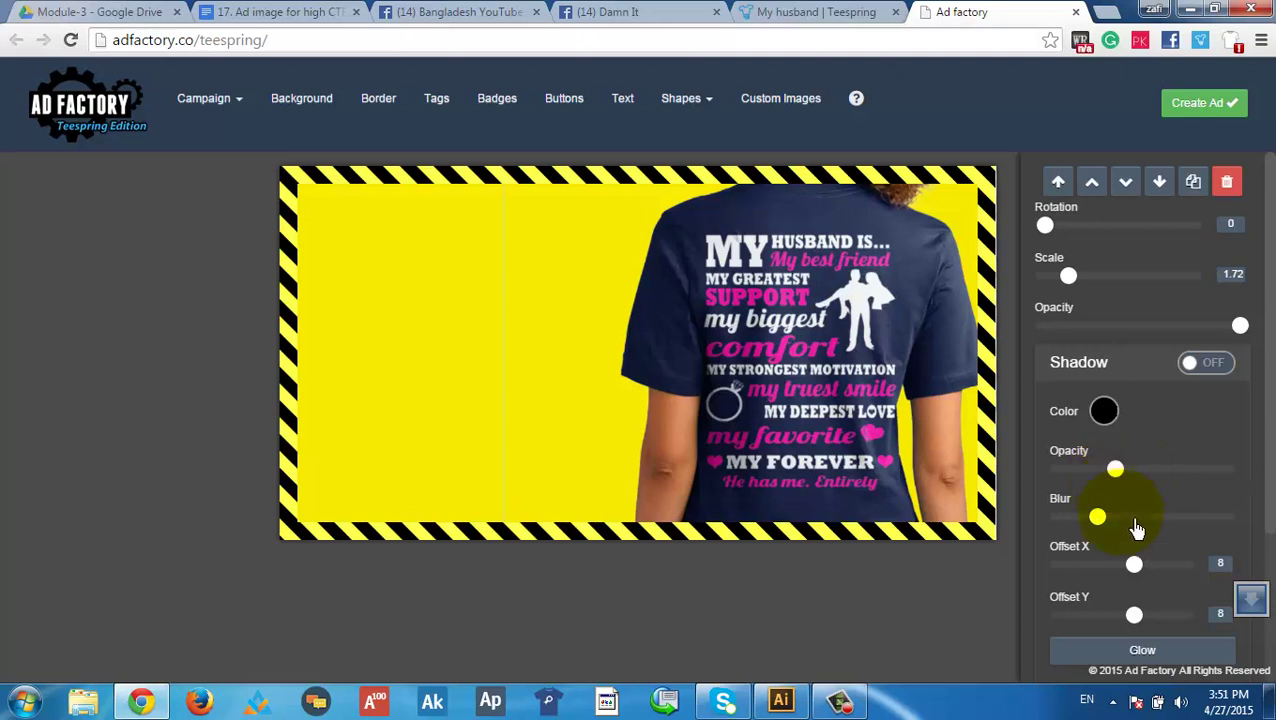
pyautogui.scroll(-2, 1142, 560)
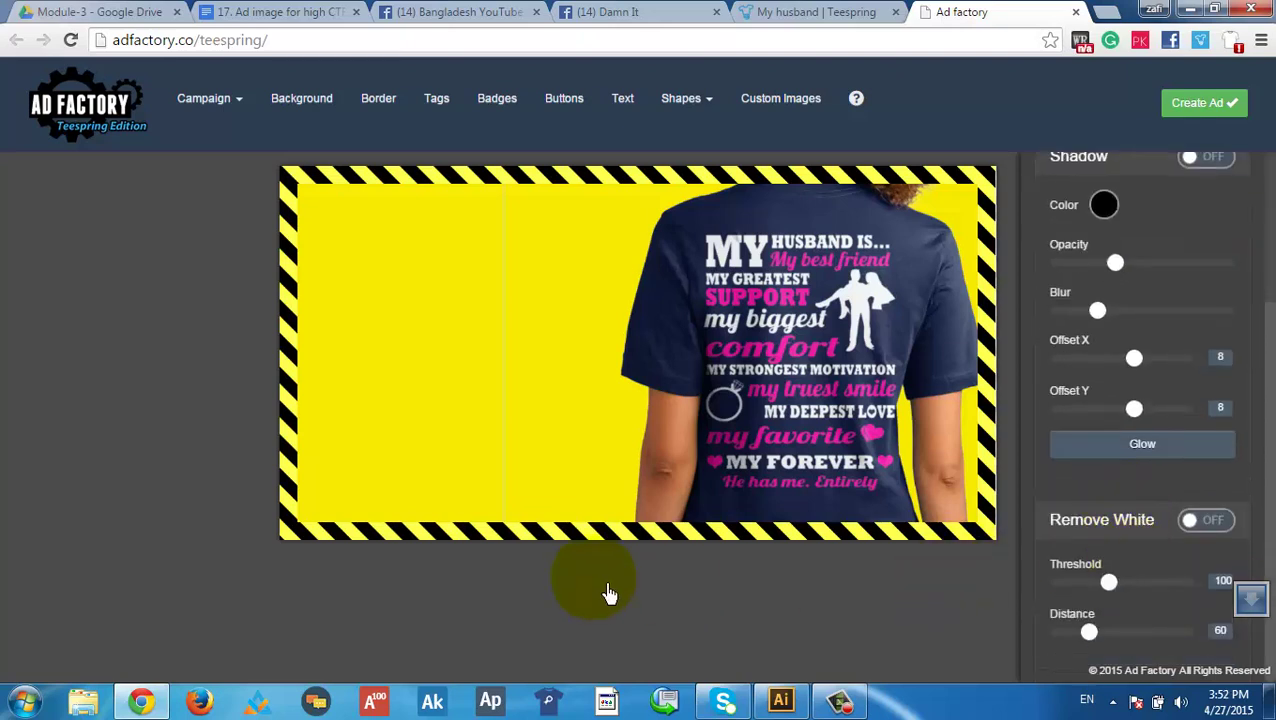
pyautogui.click(1148, 450)
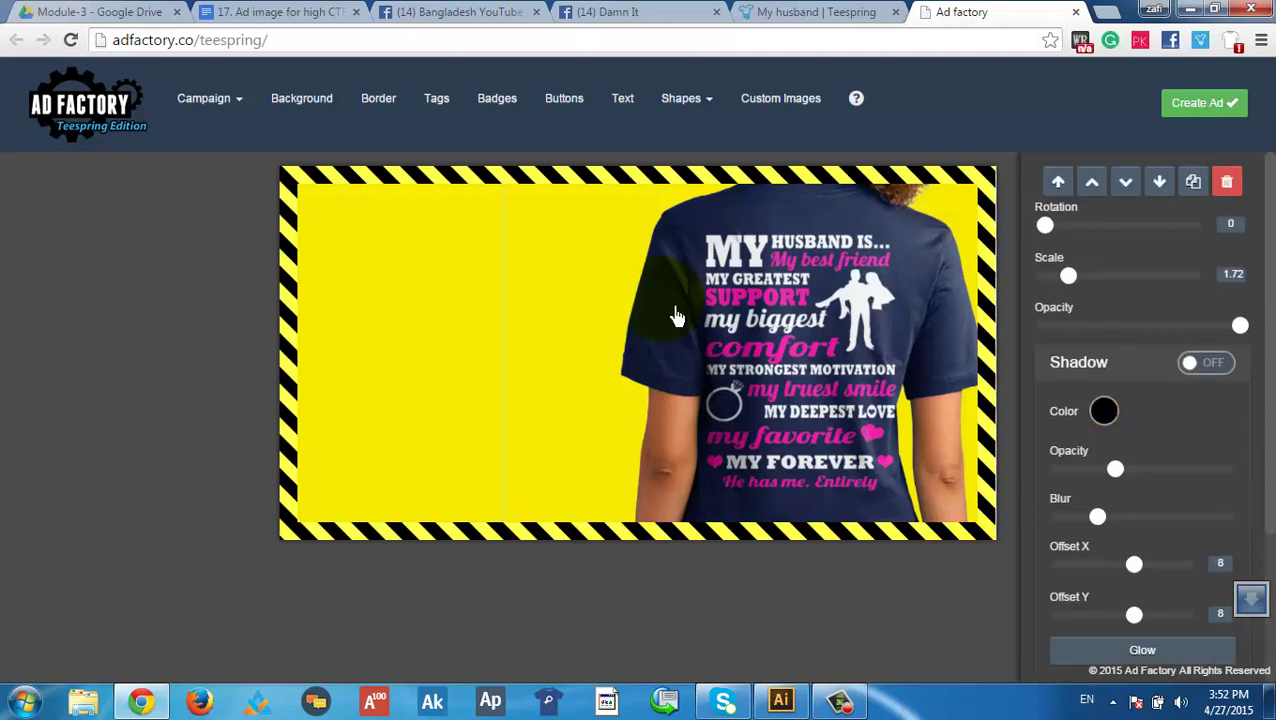
pyautogui.moveTo(760, 358); pyautogui.dragTo(837, 350)
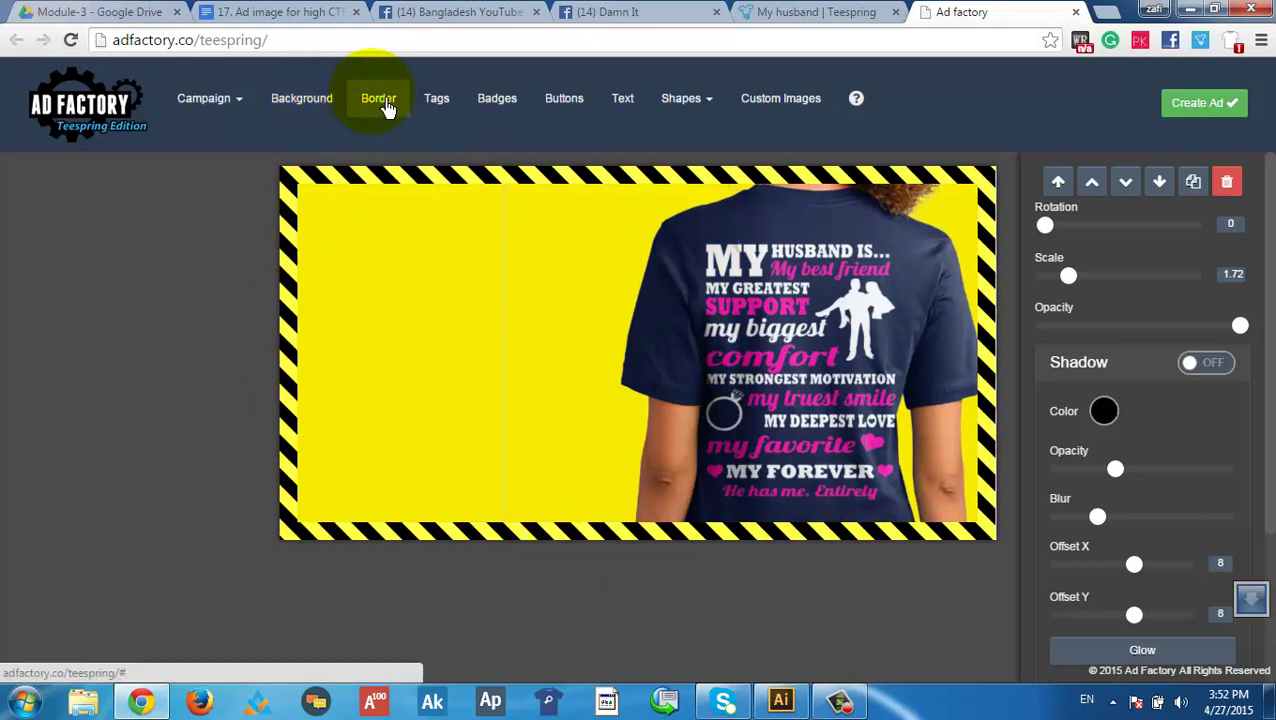
# Look through the rough-edged and glossy rounded tag designs available for the ad
pyautogui.click(440, 108)
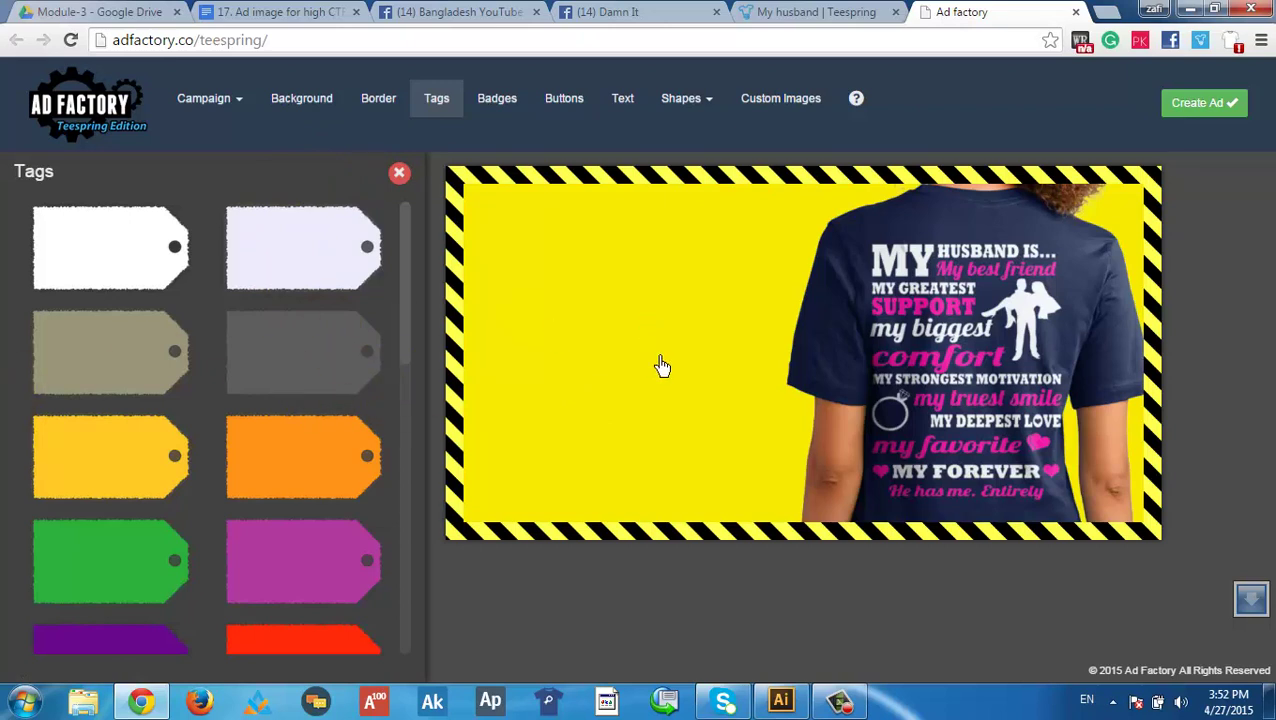
pyautogui.scroll(-5, 342, 456)
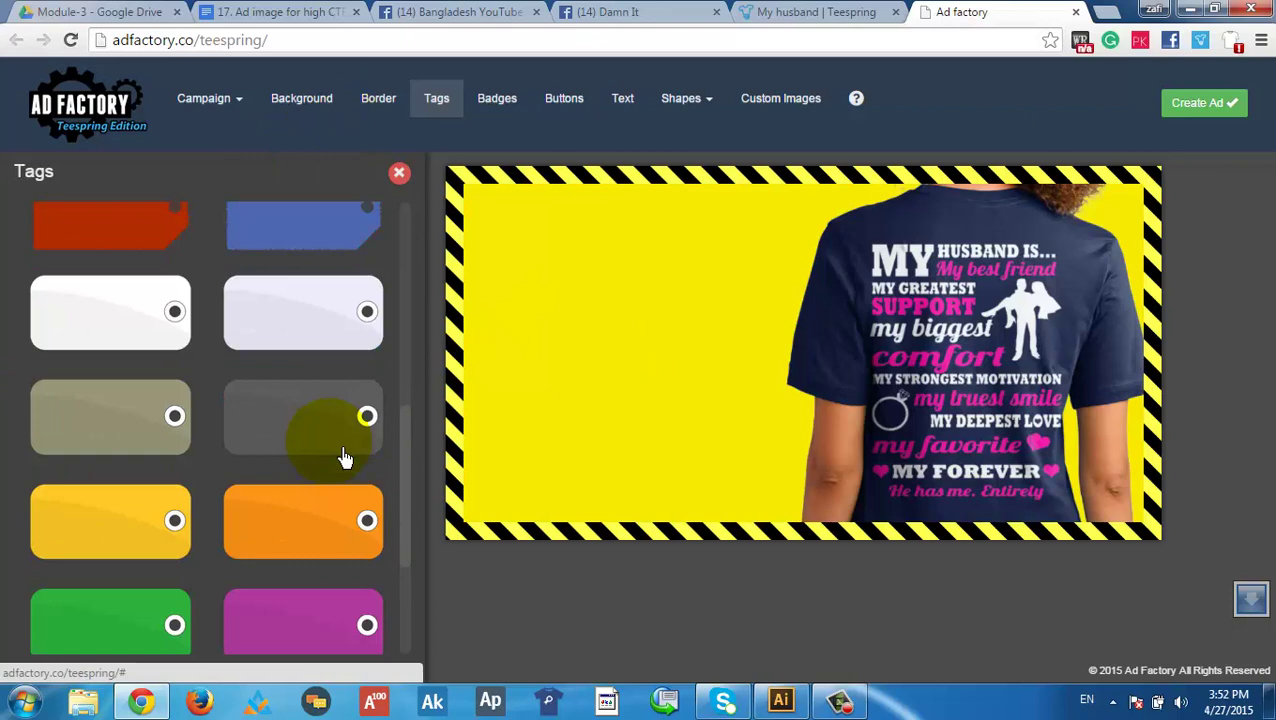
pyautogui.scroll(-3, 325, 466)
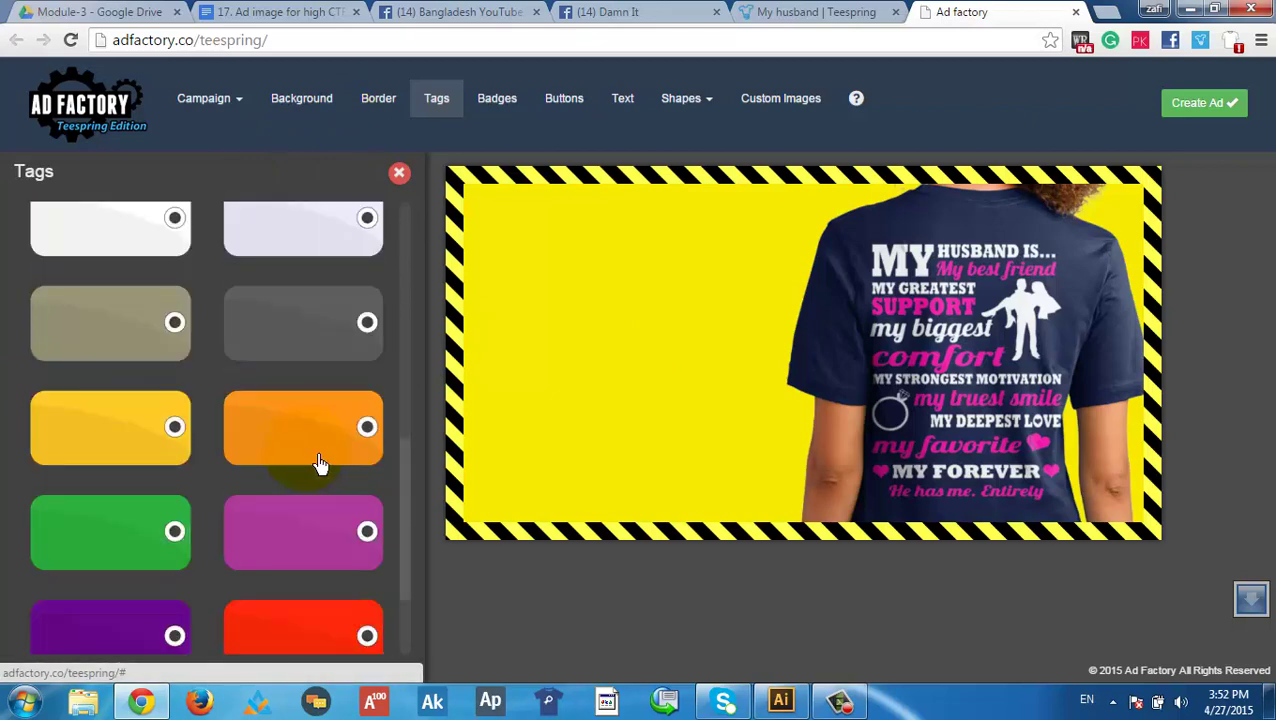
pyautogui.scroll(-1, 228, 484)
pyautogui.scroll(3, 242, 478)
pyautogui.scroll(-2, 293, 521)
pyautogui.scroll(3, 300, 514)
pyautogui.scroll(2, 300, 514)
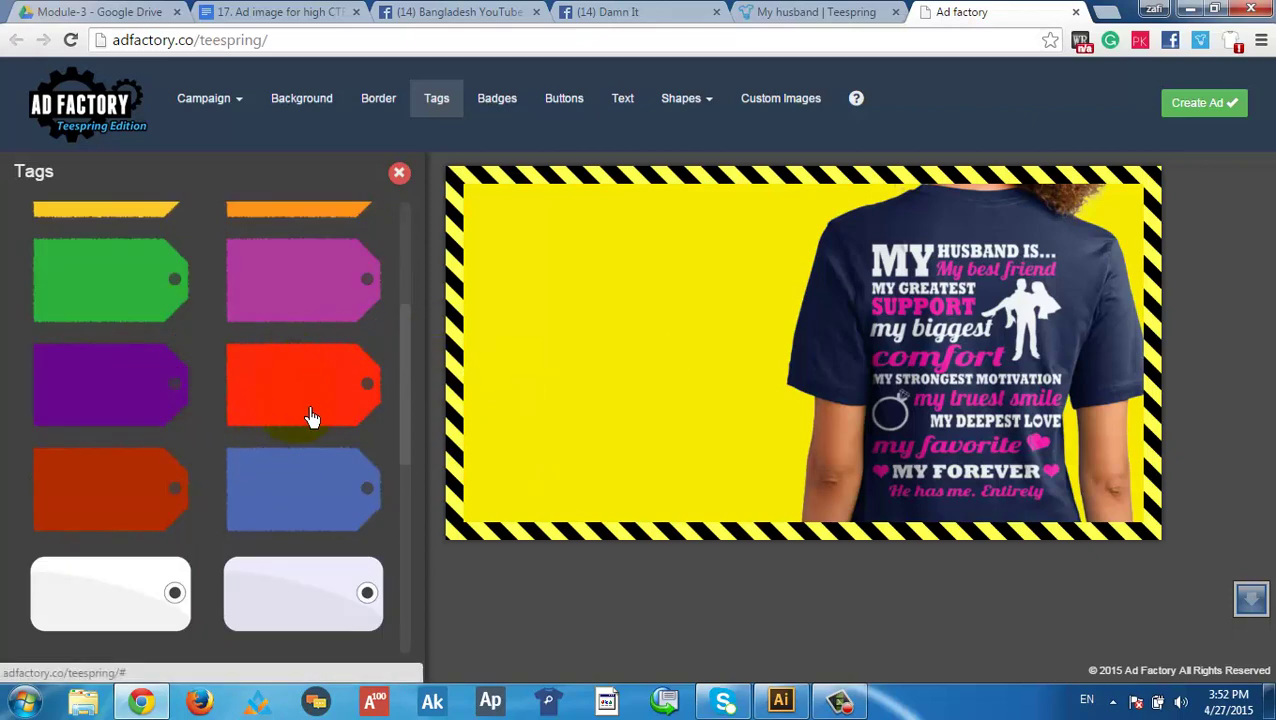
pyautogui.scroll(-5, 310, 415)
pyautogui.scroll(2, 299, 450)
pyautogui.scroll(-2, 305, 441)
pyautogui.scroll(2, 305, 445)
pyautogui.scroll(-2, 306, 444)
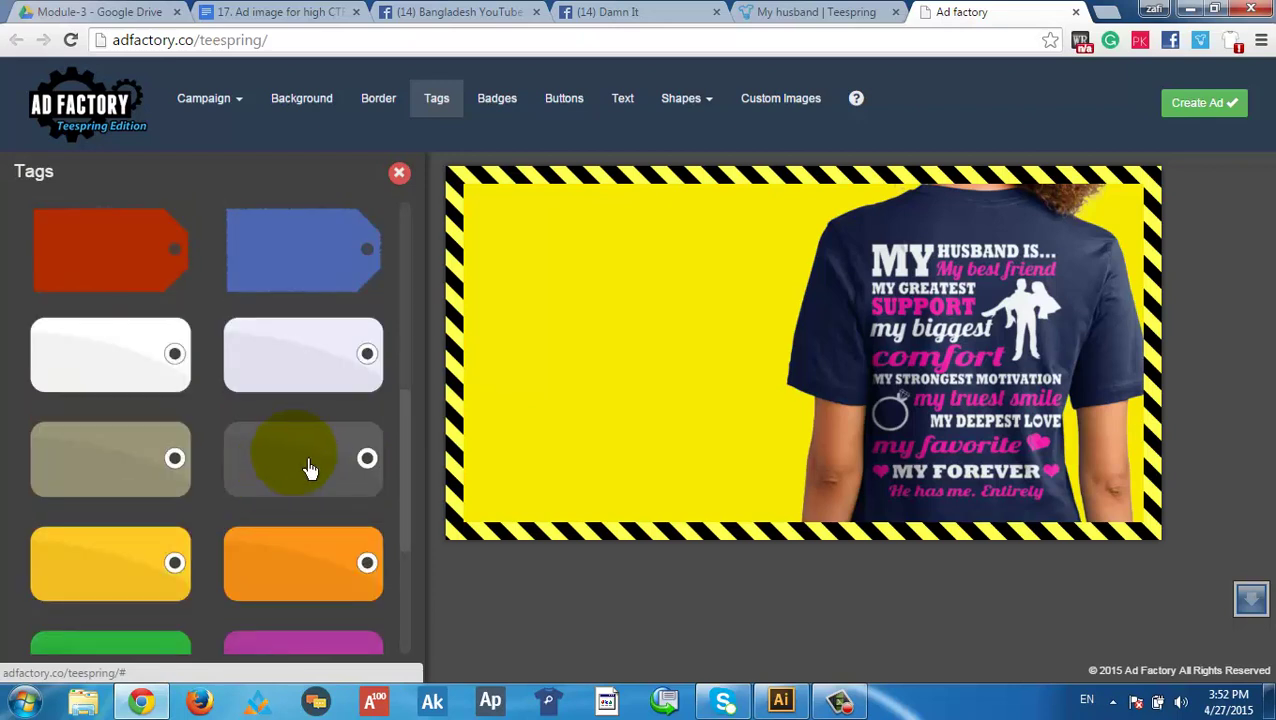
# Add the dark gray rounded price tag to the lower left of the ad and set its text to $24.95
pyautogui.click(352, 336)
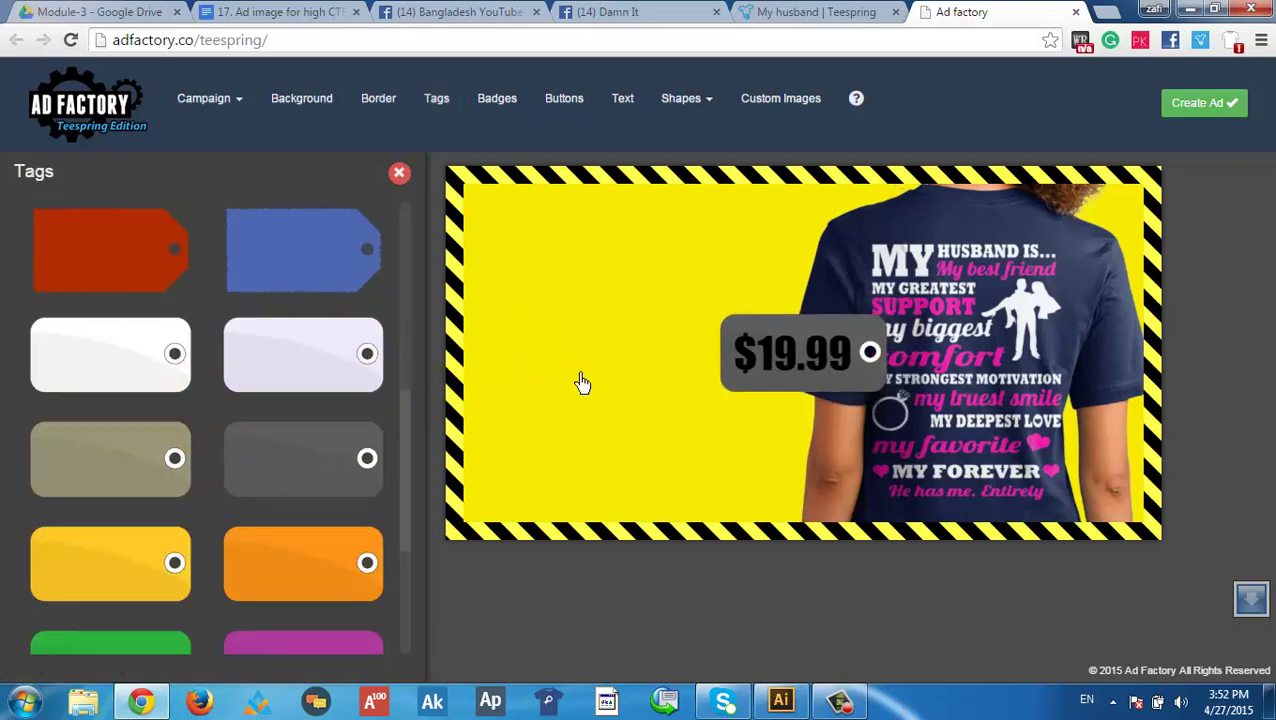
pyautogui.moveTo(760, 388); pyautogui.dragTo(514, 447)
pyautogui.click(1247, 555)
pyautogui.scroll(-6, 1215, 525)
pyautogui.moveTo(1134, 410); pyautogui.dragTo(1080, 424)
pyautogui.write('4')
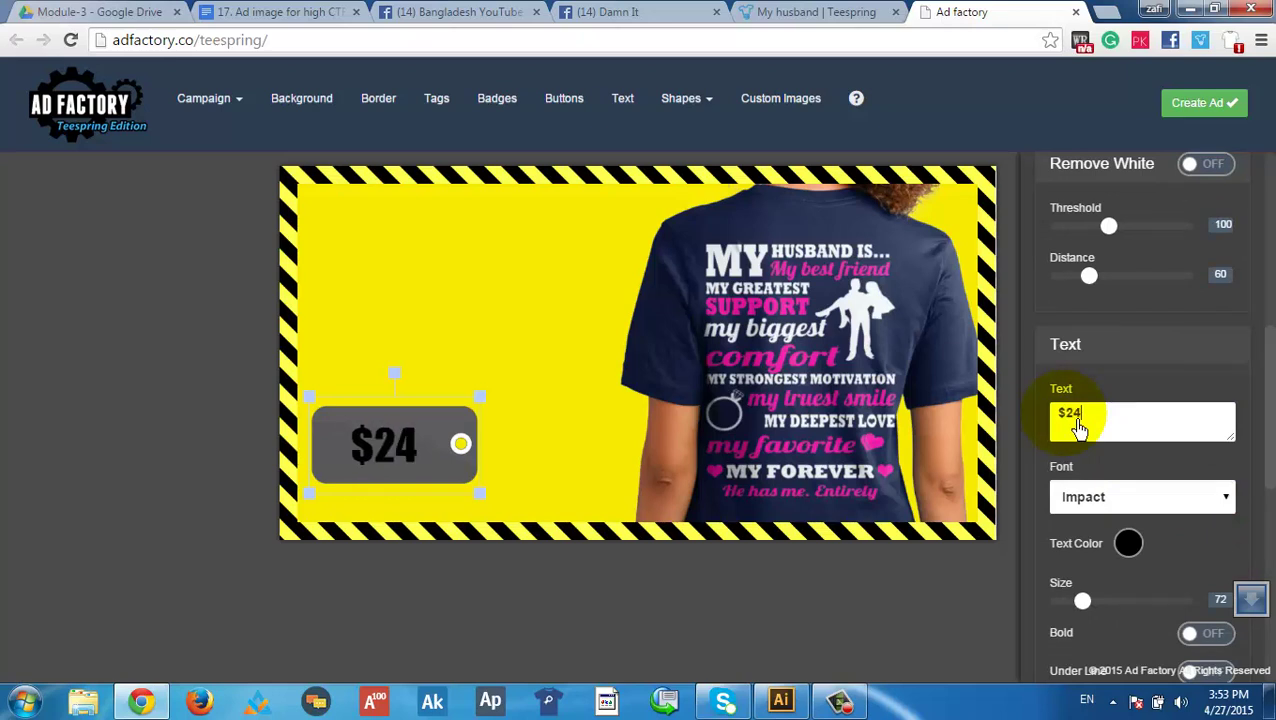
pyautogui.write('4.56')
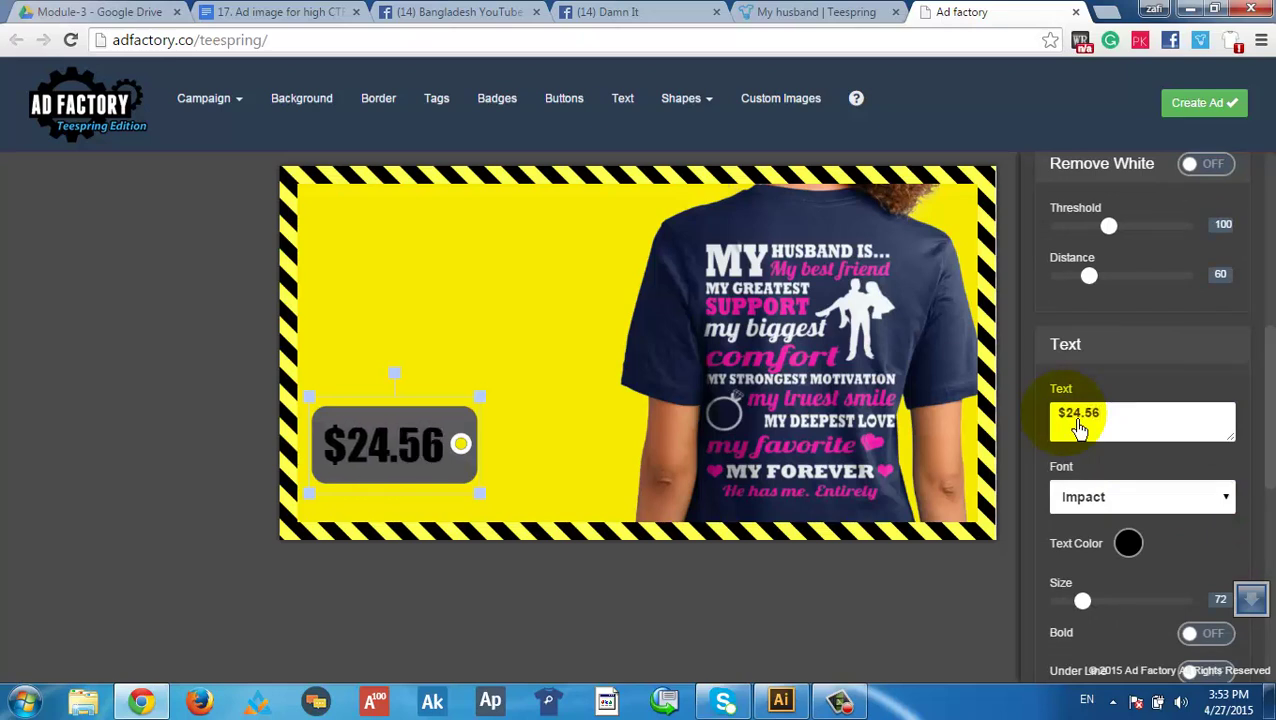
pyautogui.press('BackSpace')
pyautogui.press('BackSpace')
pyautogui.write('95')
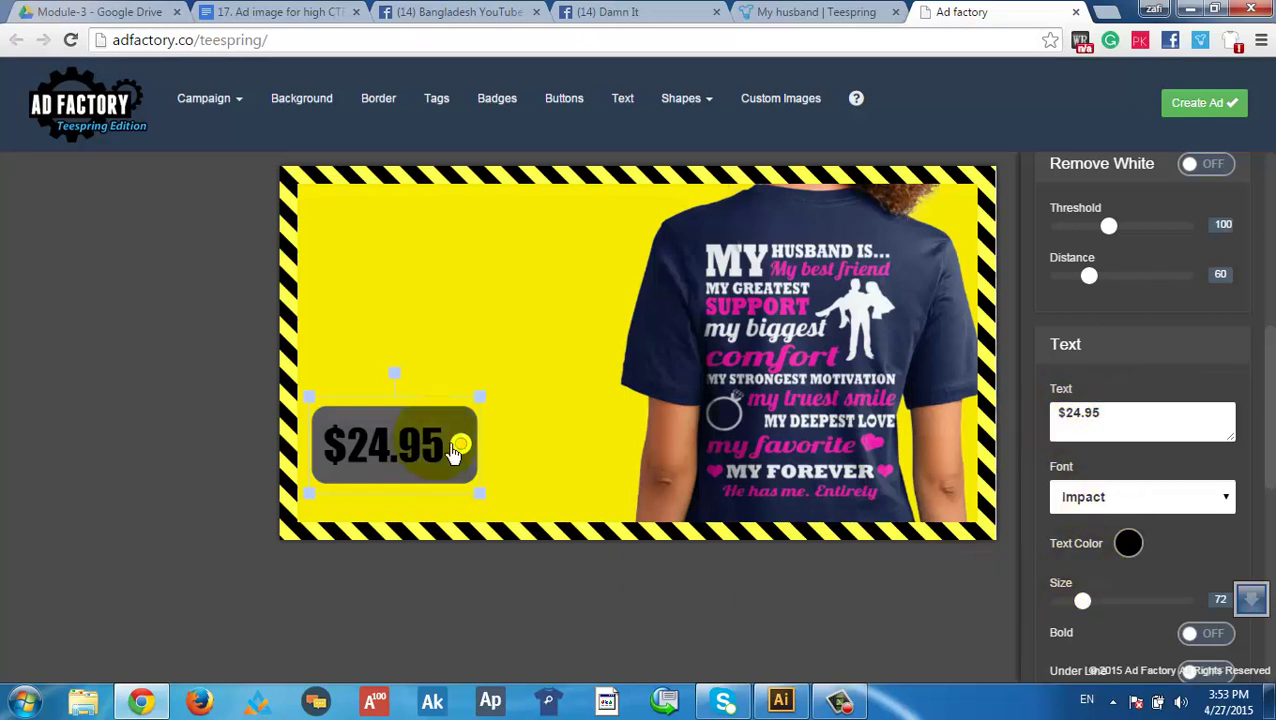
# Move the price tag down until it sits just above the ad's bottom border near the left corner
pyautogui.click(501, 362)
pyautogui.moveTo(414, 470); pyautogui.dragTo(426, 503)
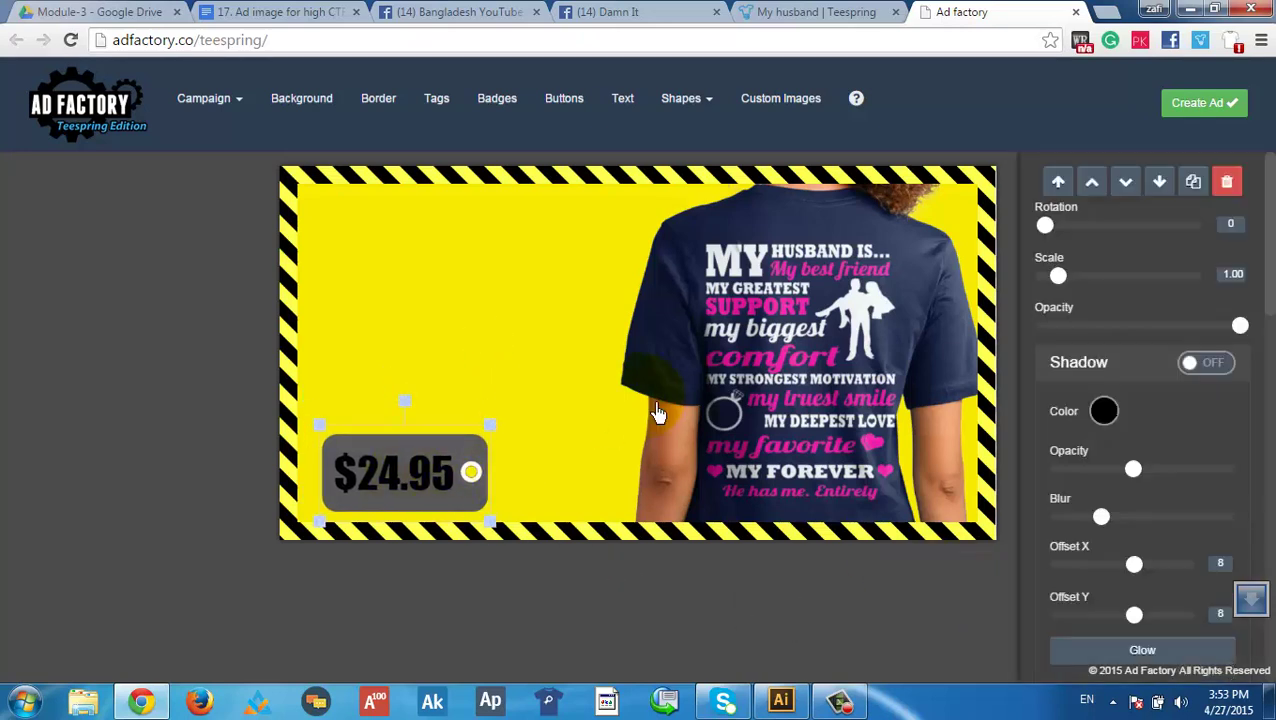
pyautogui.click(568, 398)
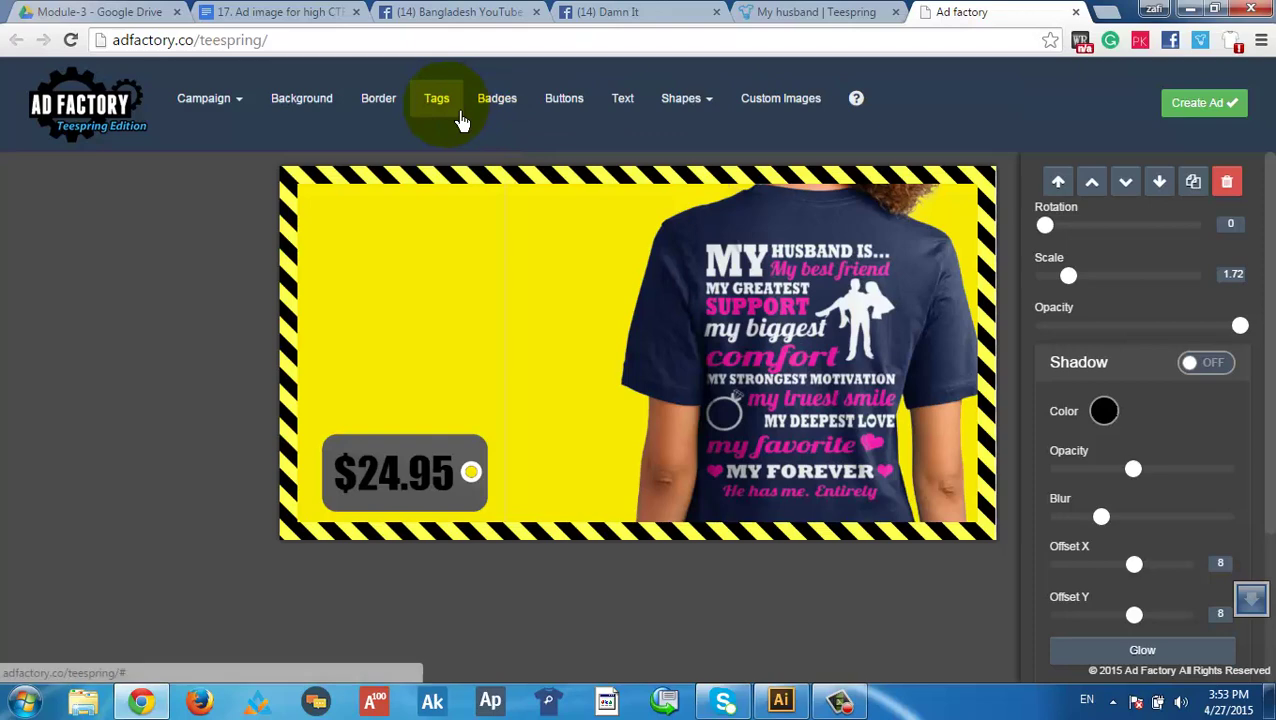
# Add the purple "Special Offer" badge to the ad's upper area, just beside the shirt
pyautogui.click(503, 104)
pyautogui.scroll(-2, 251, 445)
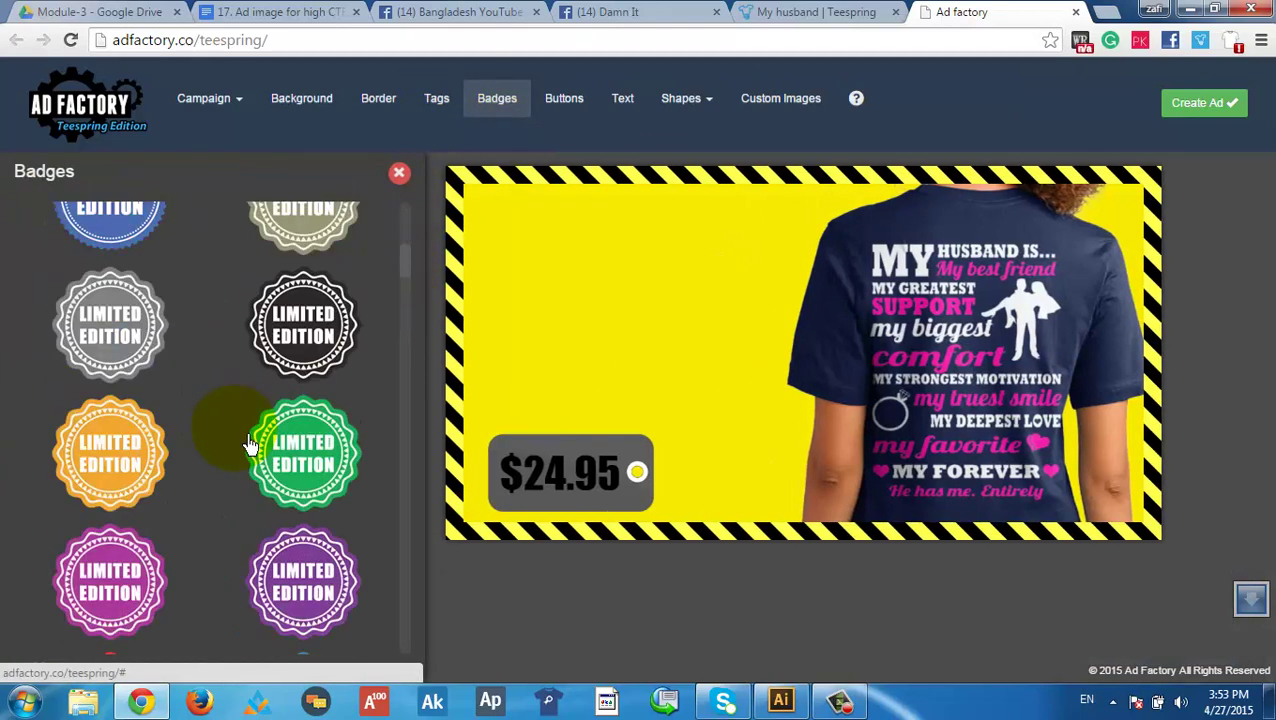
pyautogui.scroll(-5, 265, 470)
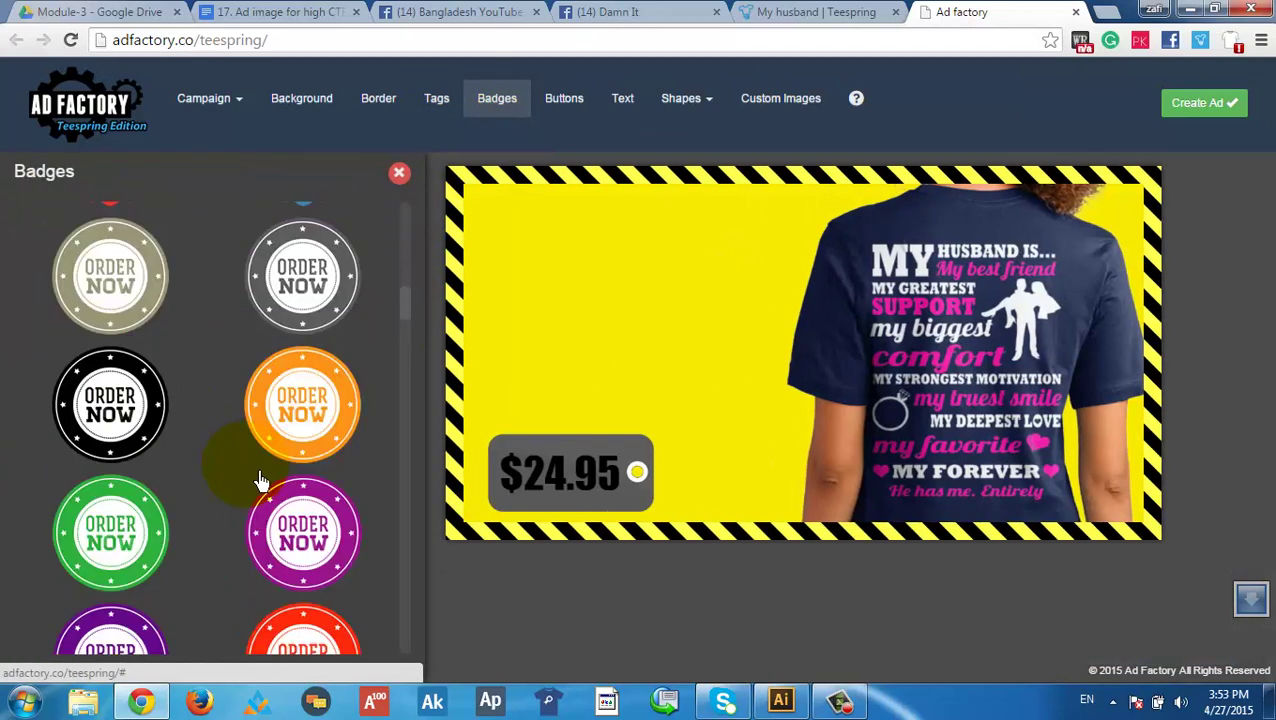
pyautogui.scroll(-6, 265, 470)
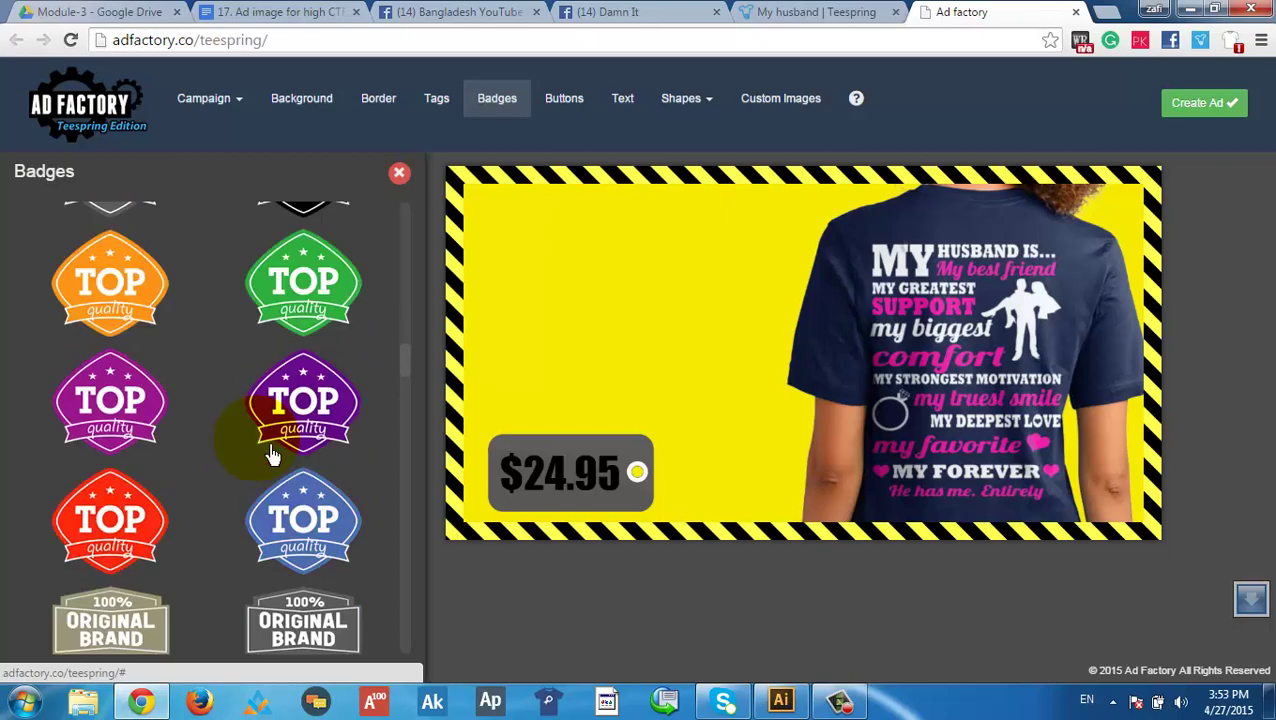
pyautogui.scroll(6, 272, 455)
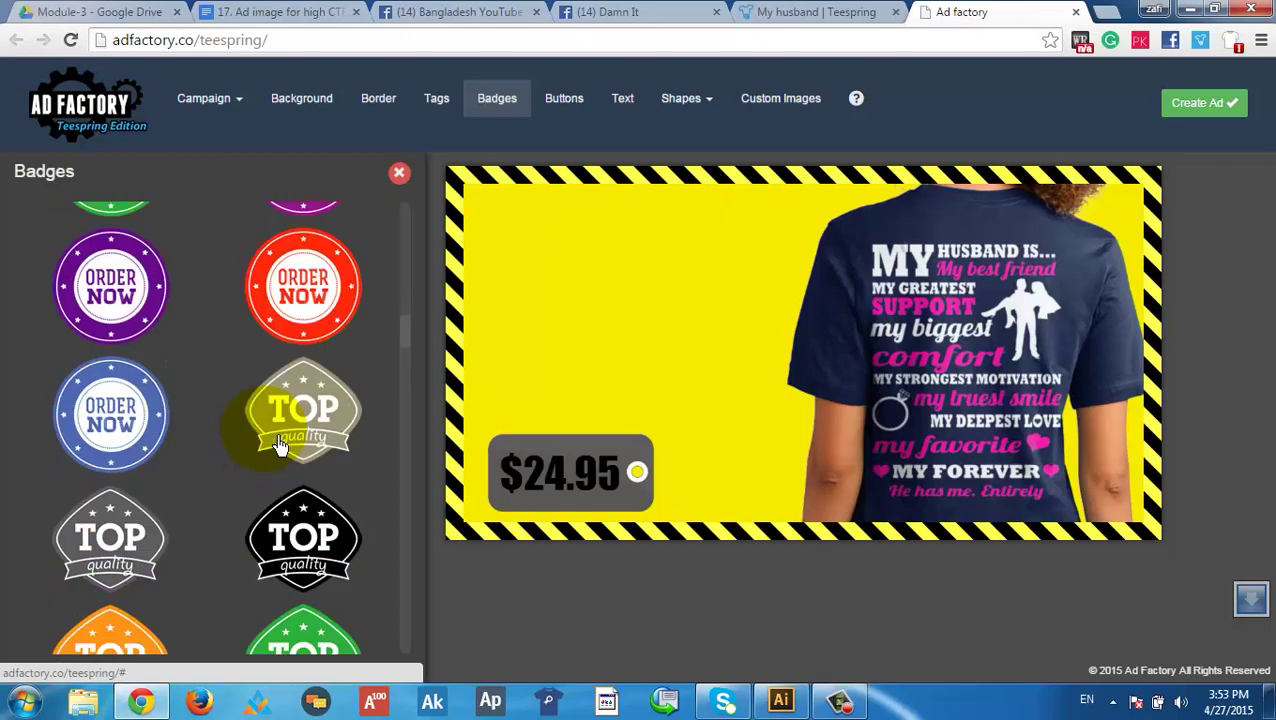
pyautogui.scroll(-7, 270, 462)
pyautogui.scroll(-4, 272, 462)
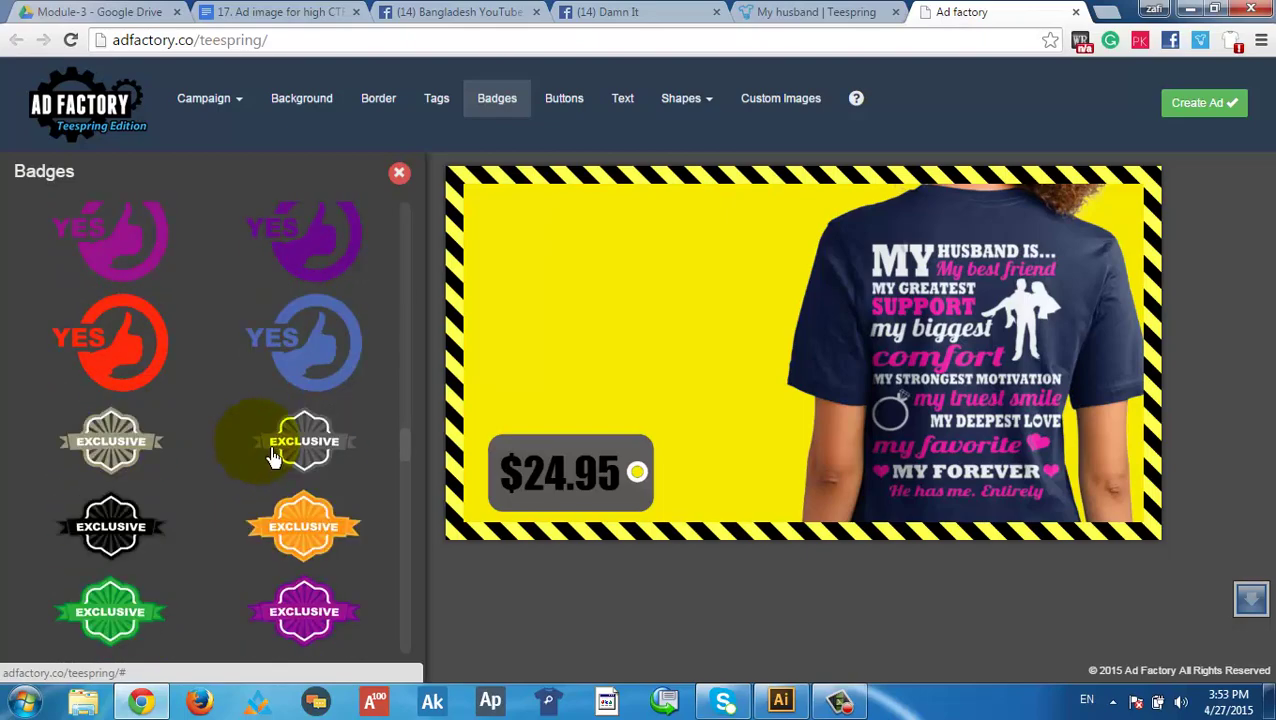
pyautogui.scroll(-8, 270, 455)
pyautogui.scroll(-2, 198, 528)
pyautogui.scroll(-10, 212, 460)
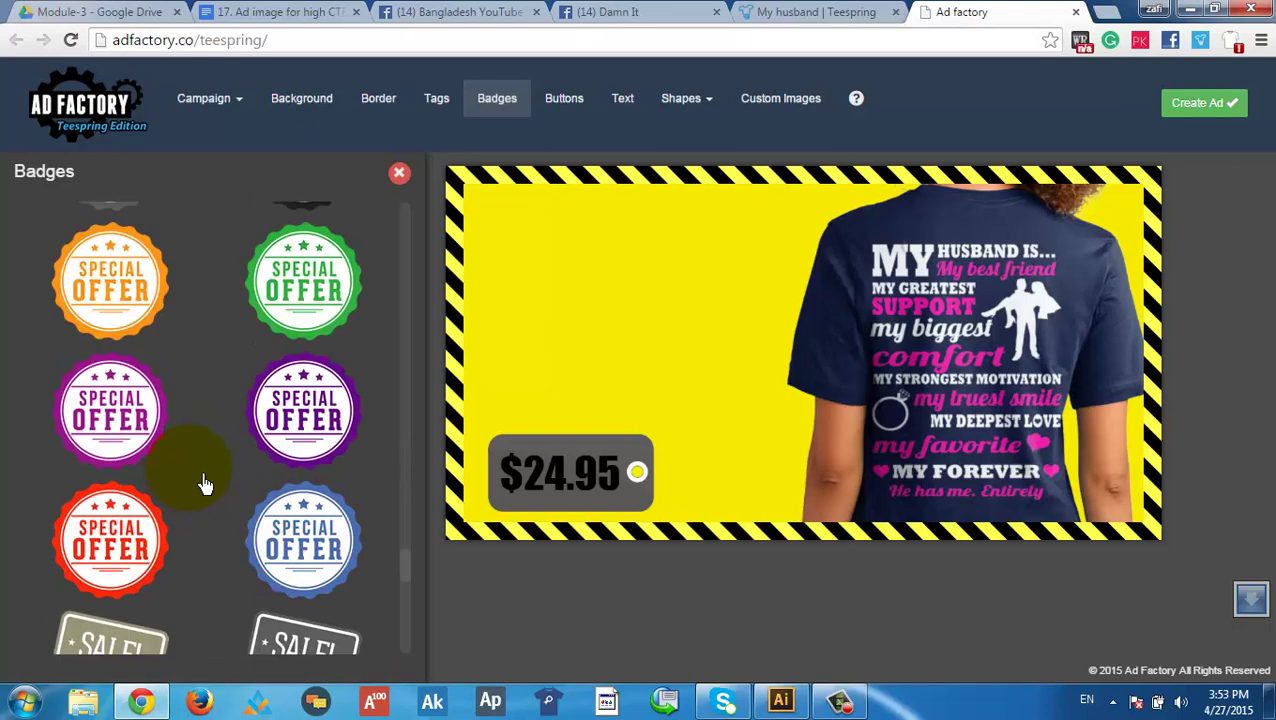
pyautogui.scroll(5, 280, 515)
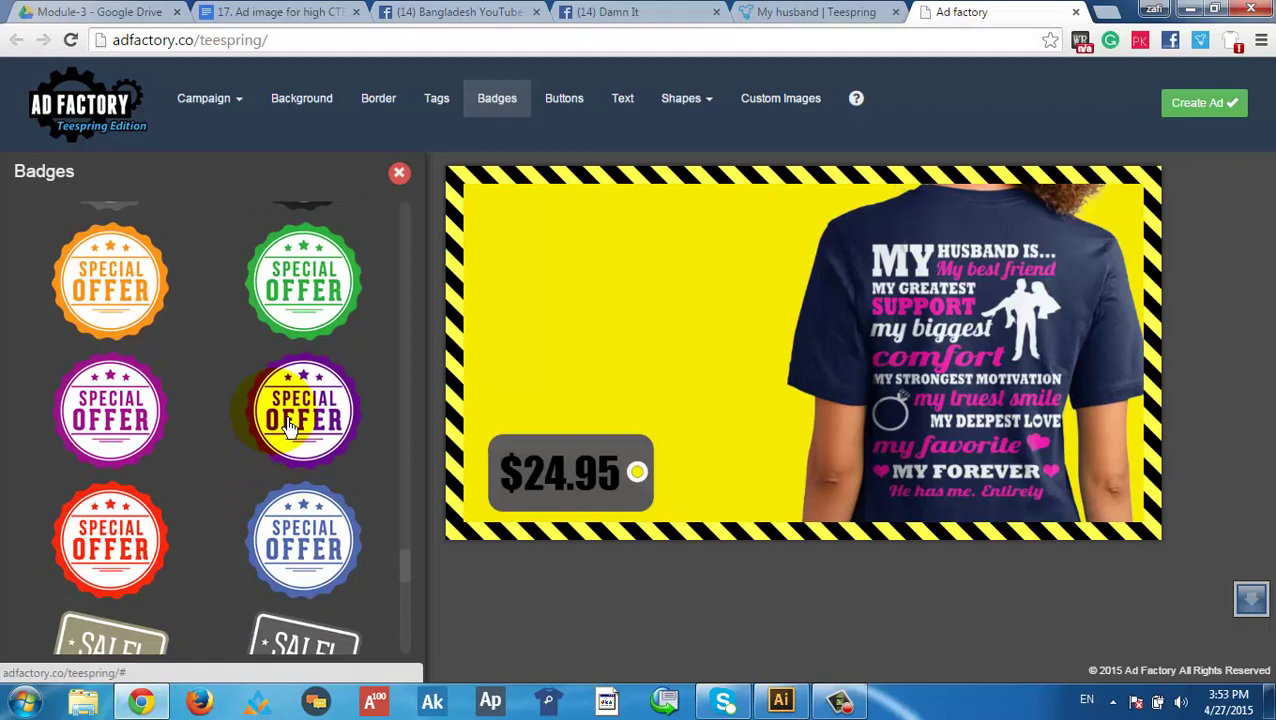
pyautogui.moveTo(305, 413); pyautogui.dragTo(452, 410)
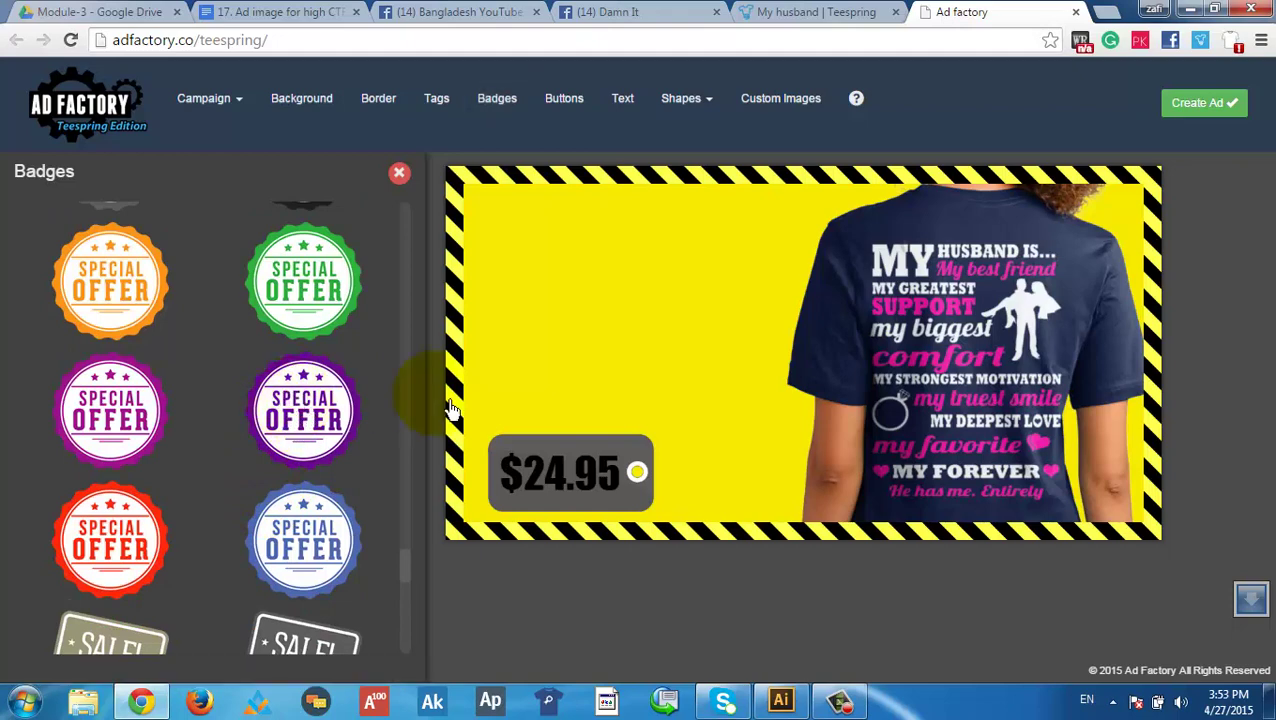
pyautogui.moveTo(803, 365); pyautogui.dragTo(697, 290)
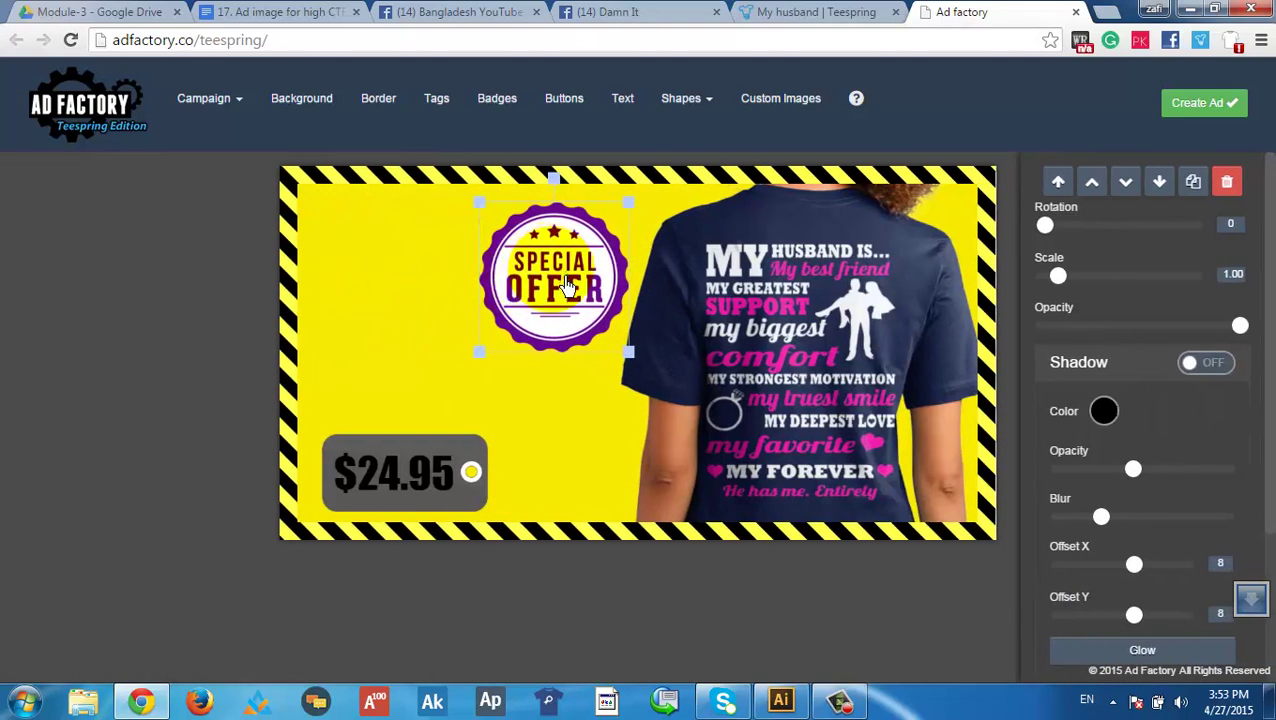
# Look through the ready-made call-to-action button designs available for the ad
pyautogui.click(560, 110)
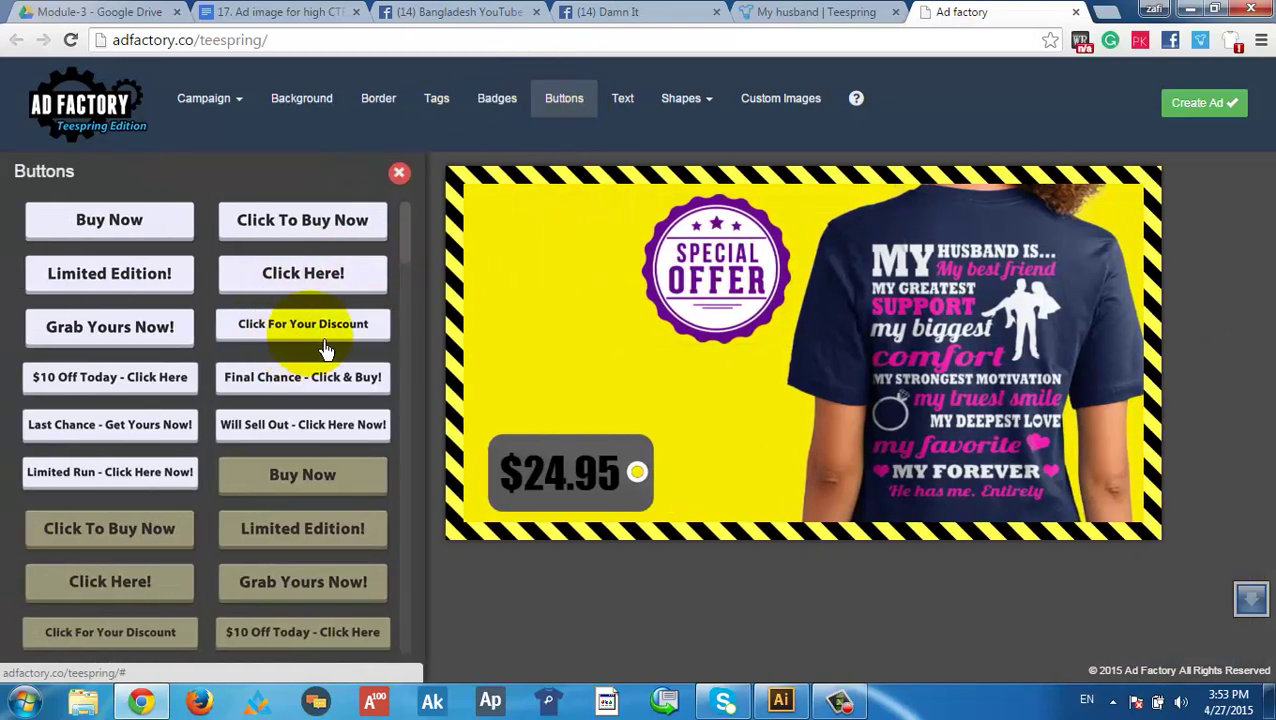
pyautogui.scroll(-3, 268, 495)
pyautogui.scroll(3, 275, 490)
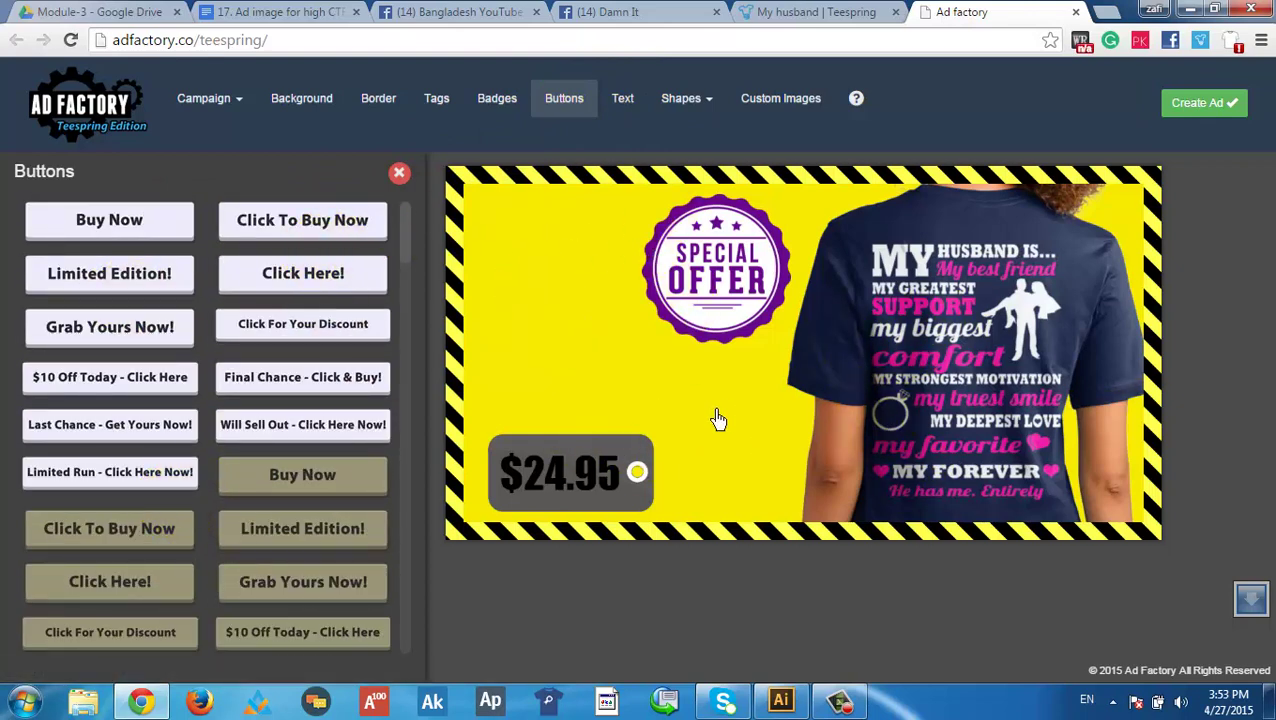
# Delete the $24.95 price tag and the "Special Offer" badge from the ad
pyautogui.click(595, 470)
pyautogui.click(1227, 181)
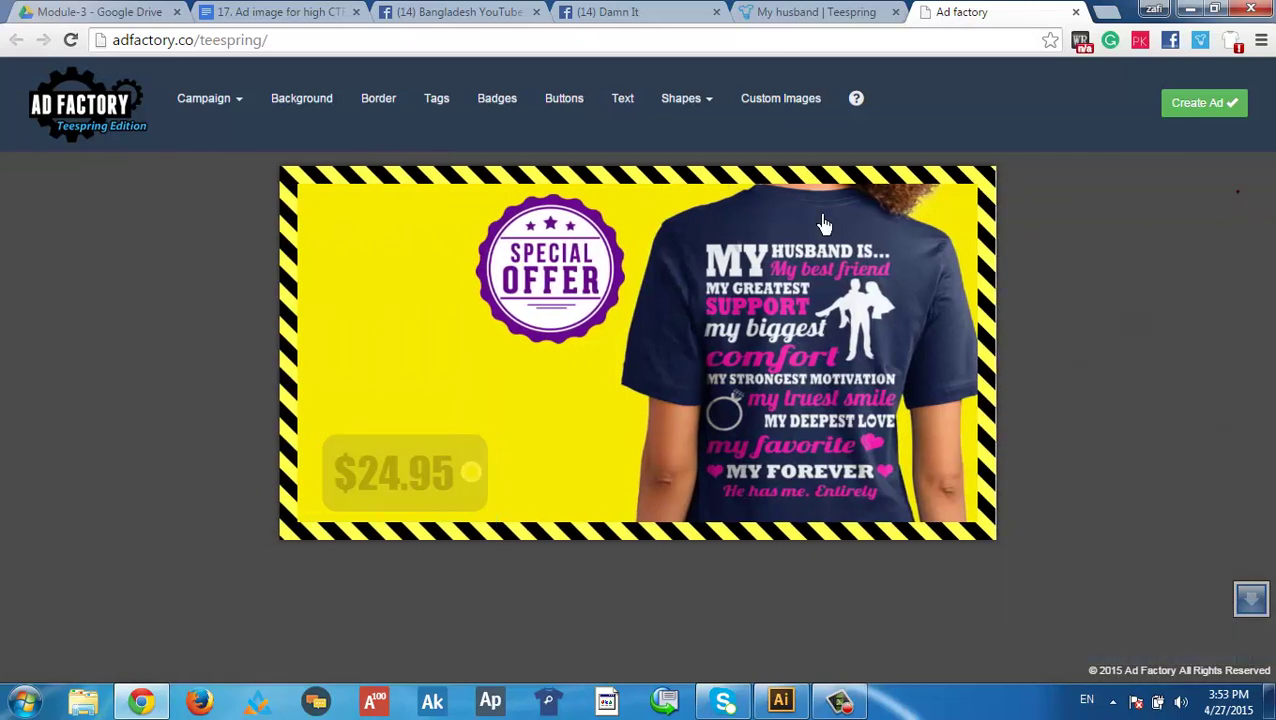
pyautogui.click(605, 254)
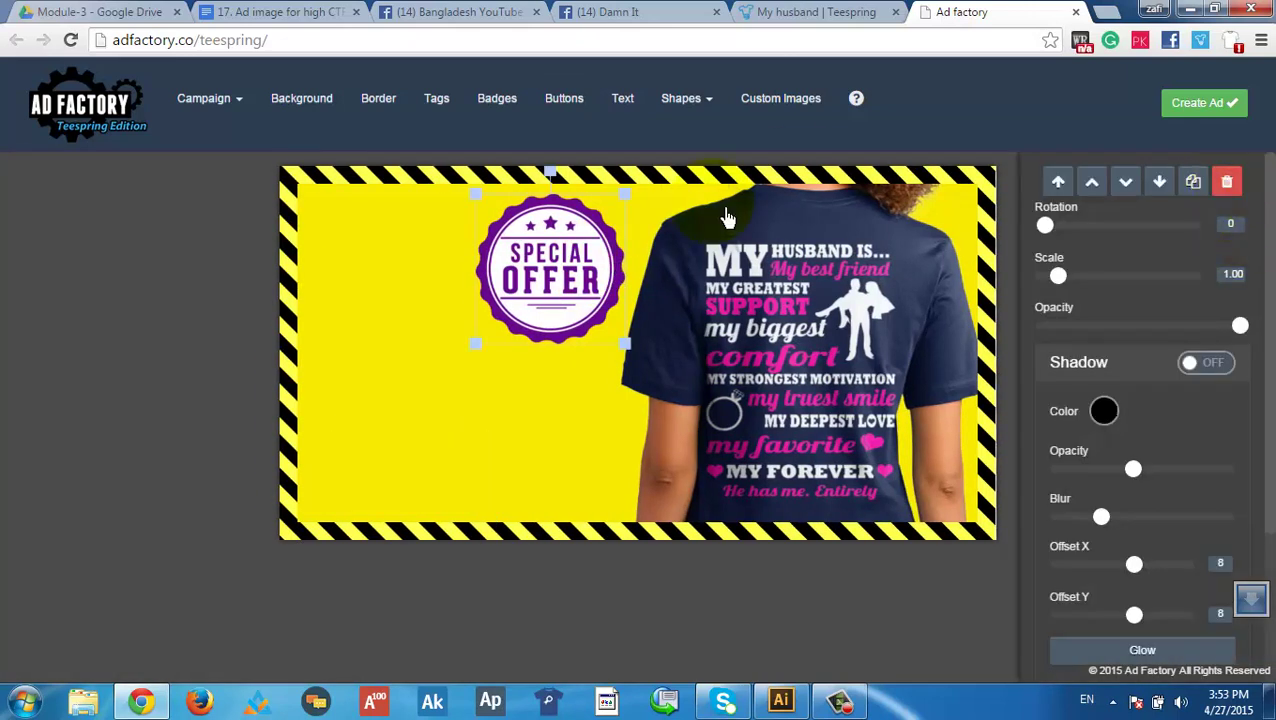
pyautogui.click(1249, 184)
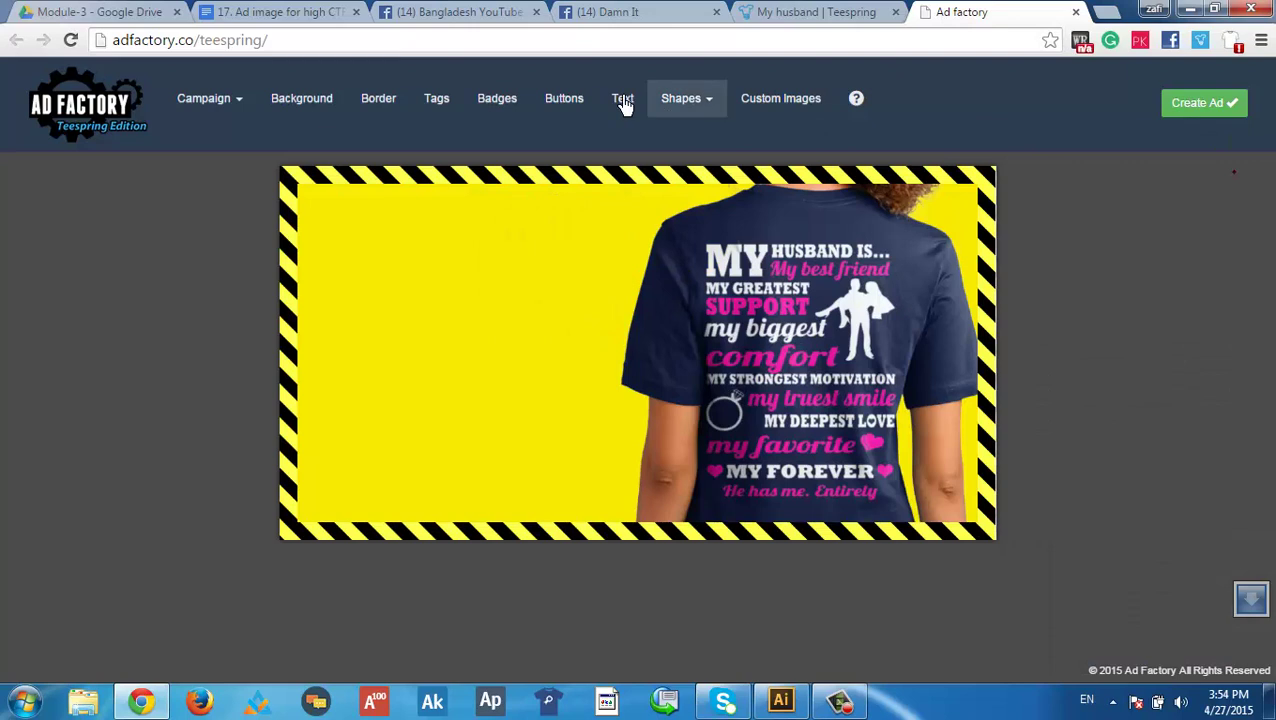
# Add the white "Click To Buy Now" button and place it in the lower left area of the ad
pyautogui.click(564, 98)
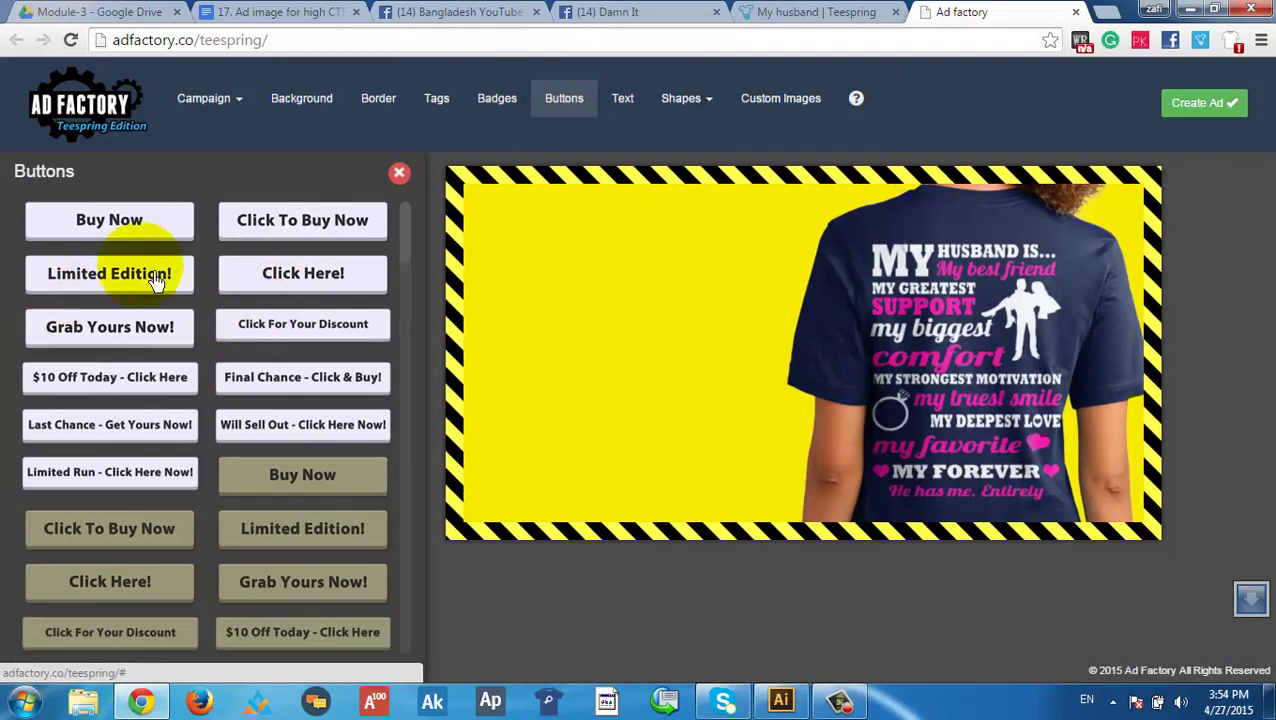
pyautogui.click(318, 245)
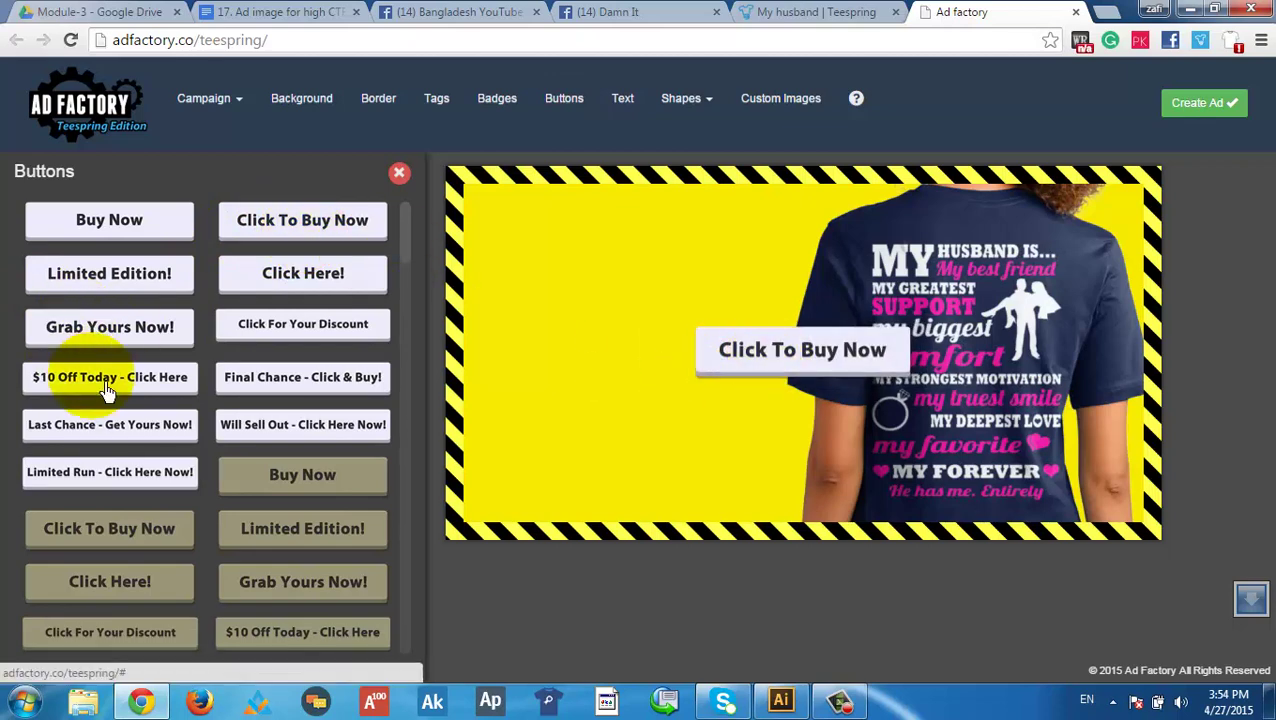
pyautogui.click(735, 361)
pyautogui.moveTo(735, 361); pyautogui.dragTo(583, 418)
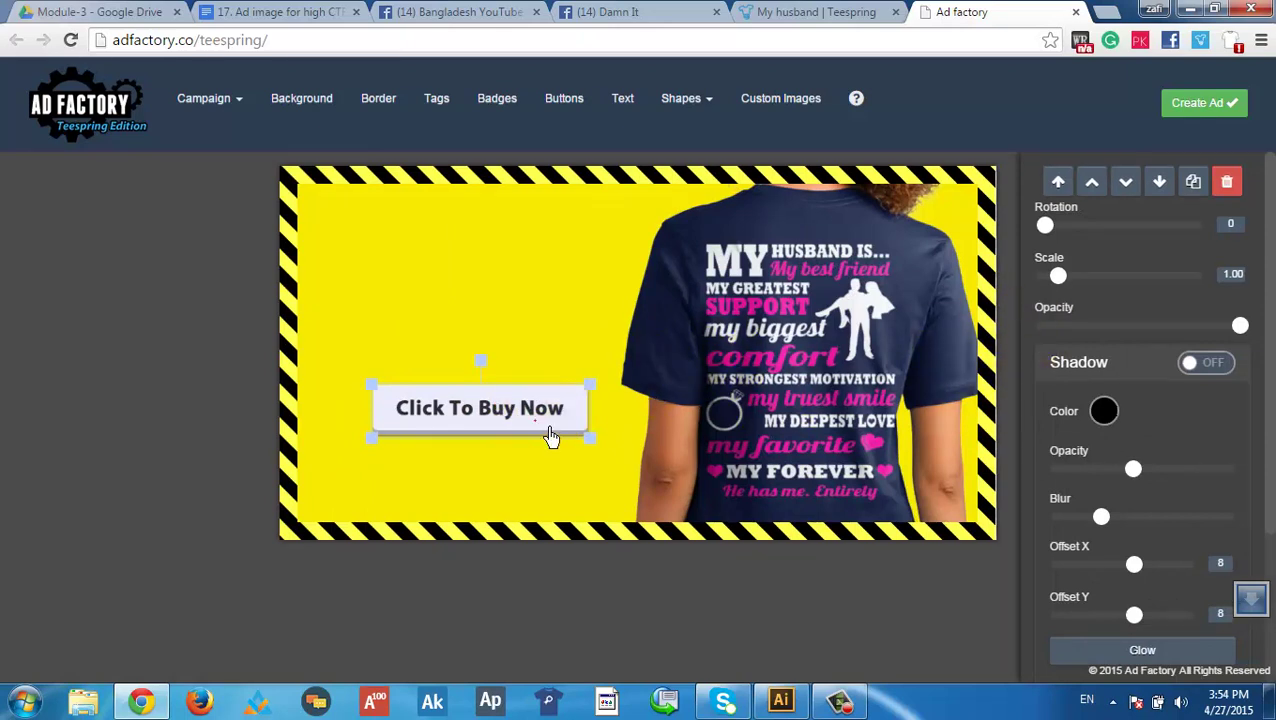
# Look over the "Click To Buy Now" button's shadow and white-removal settings, and delete the button from the ad
pyautogui.scroll(-2, 1075, 338)
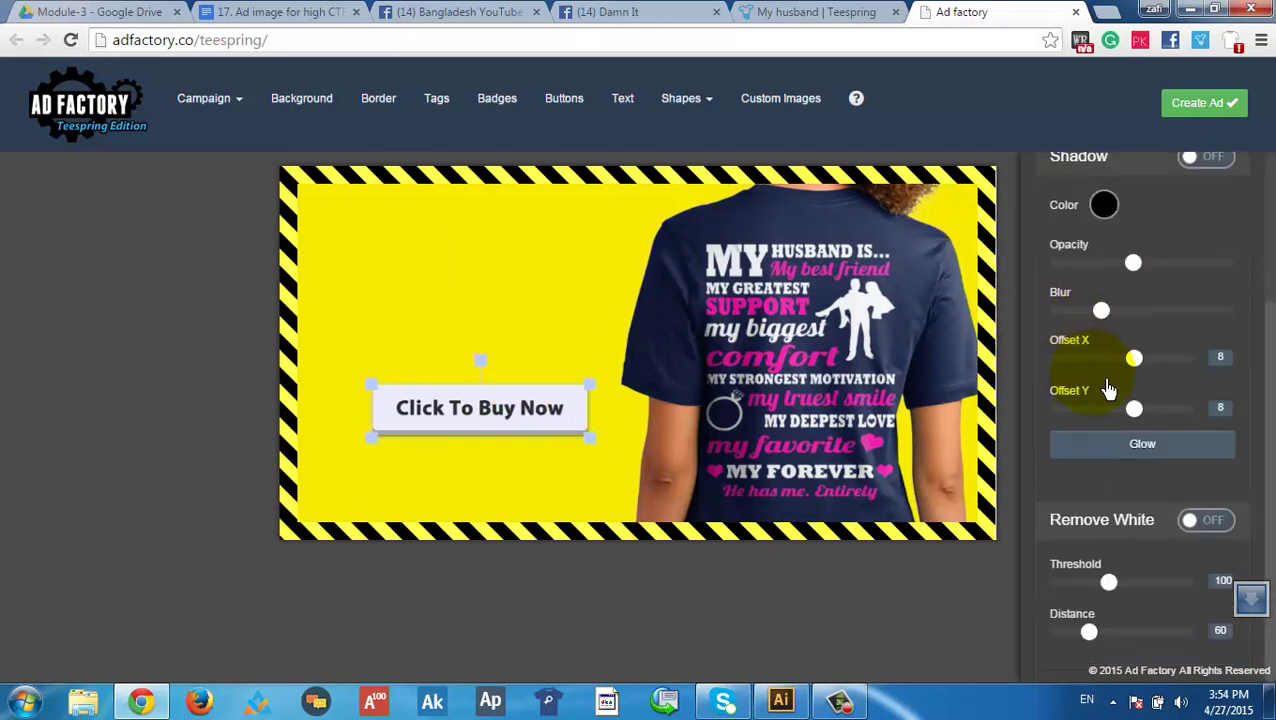
pyautogui.scroll(2, 1140, 589)
pyautogui.scroll(-2, 1130, 595)
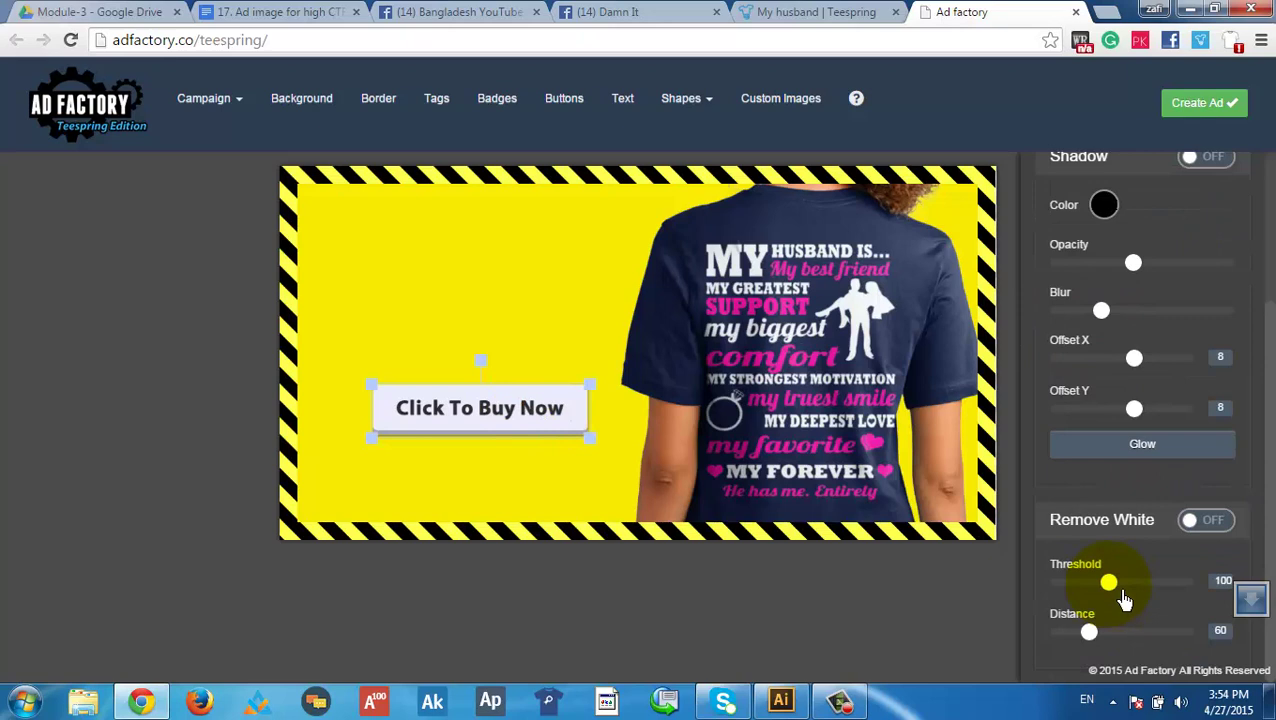
pyautogui.scroll(2, 1137, 535)
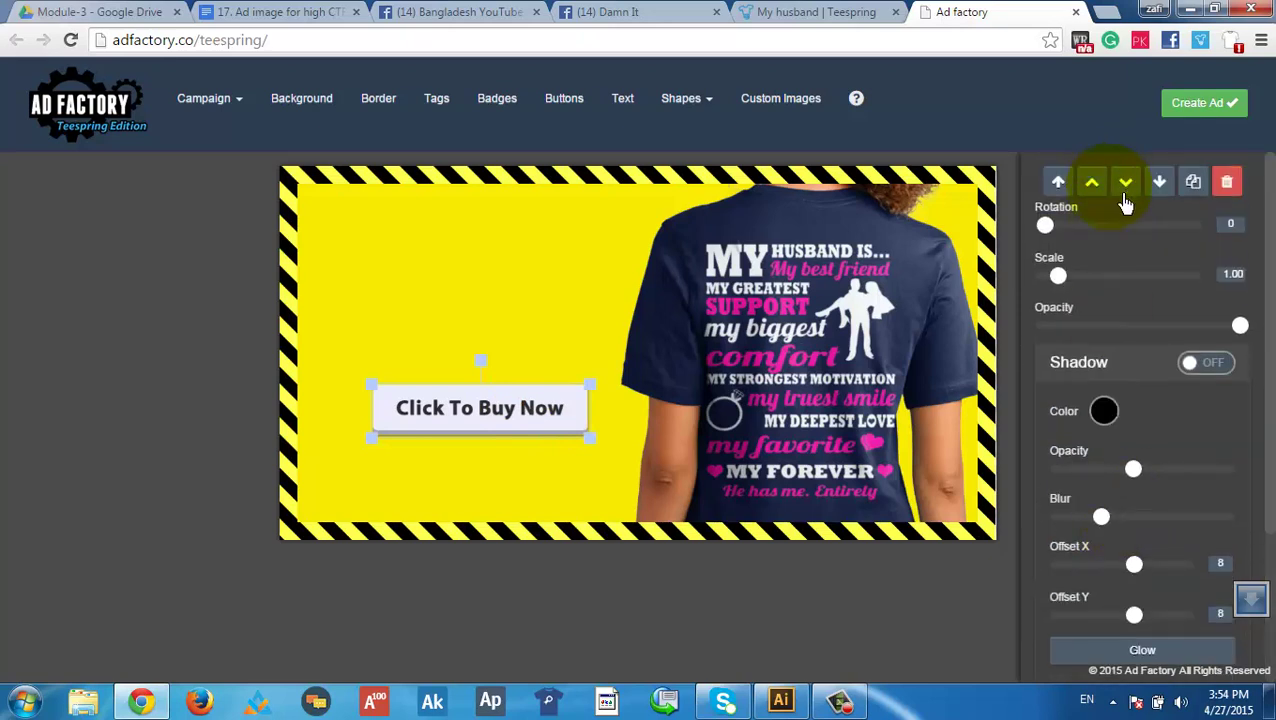
pyautogui.rightClick(502, 404)
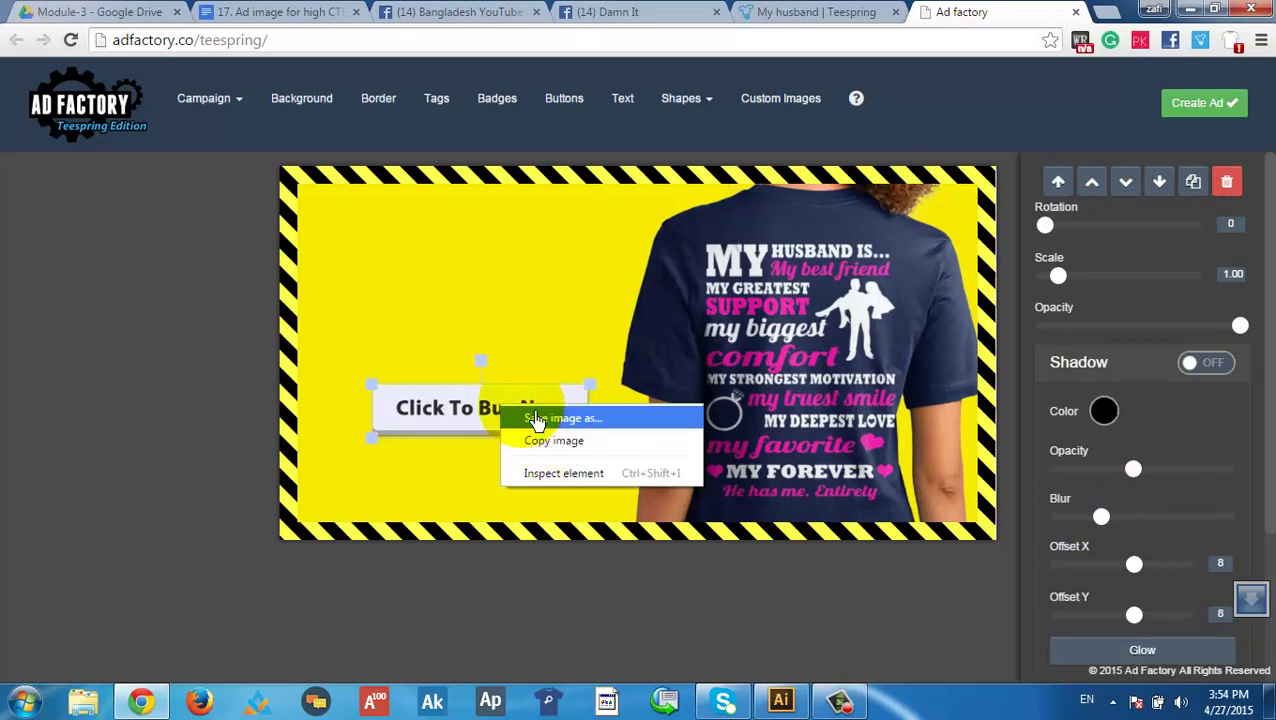
pyautogui.click(1229, 186)
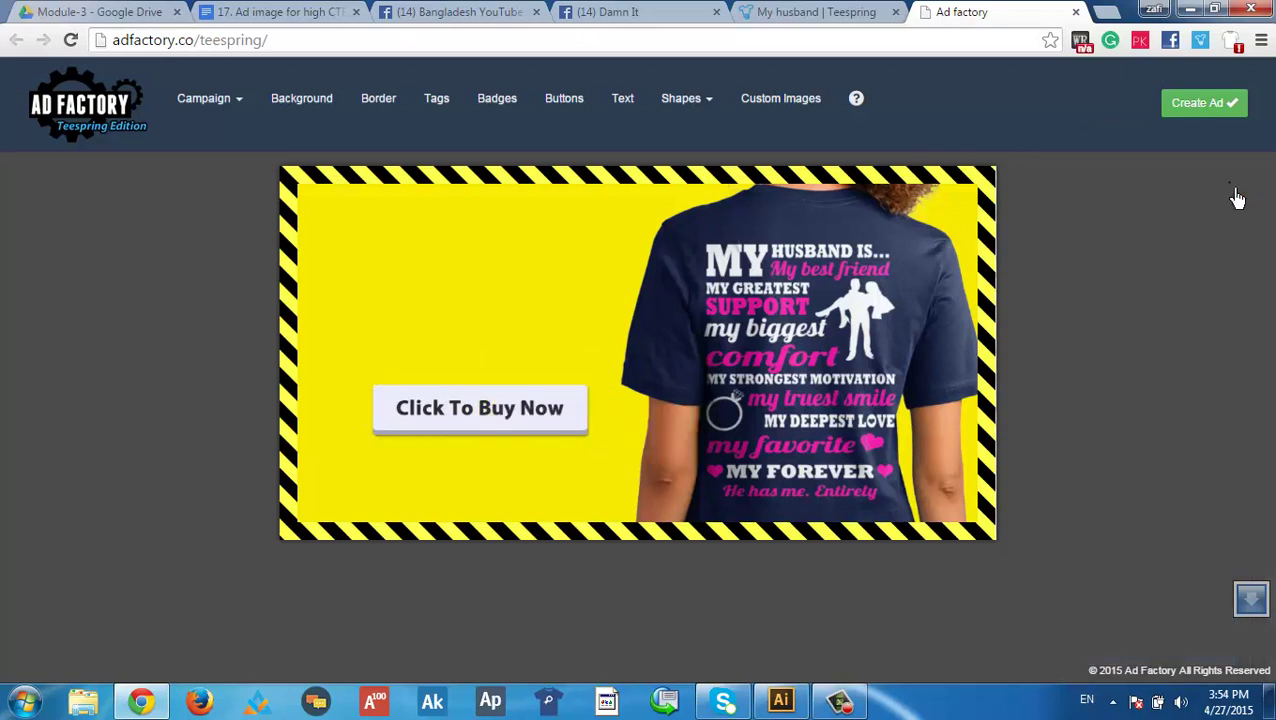
# Add the text "Share and Tag" to the upper left of the ad, enlarged to a scale of about 1.28
pyautogui.click(623, 102)
pyautogui.moveTo(650, 368); pyautogui.dragTo(470, 335)
pyautogui.doubleClick(1153, 438)
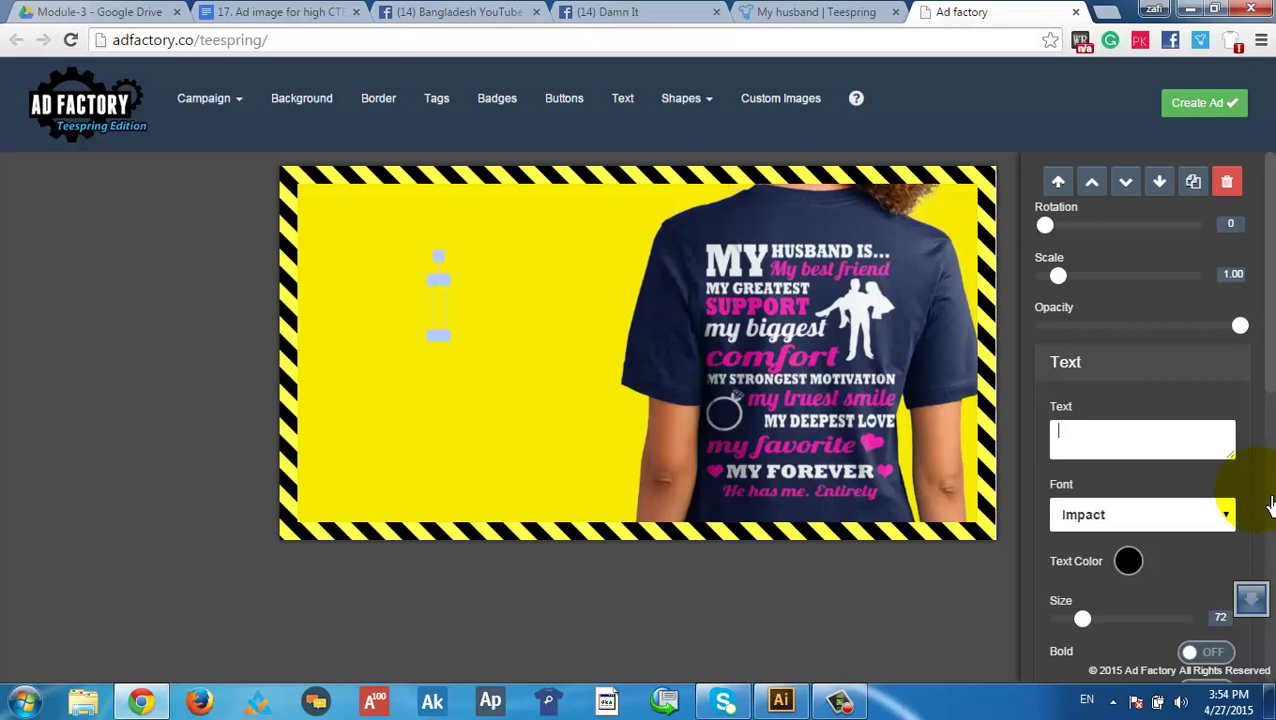
pyautogui.write('Share')
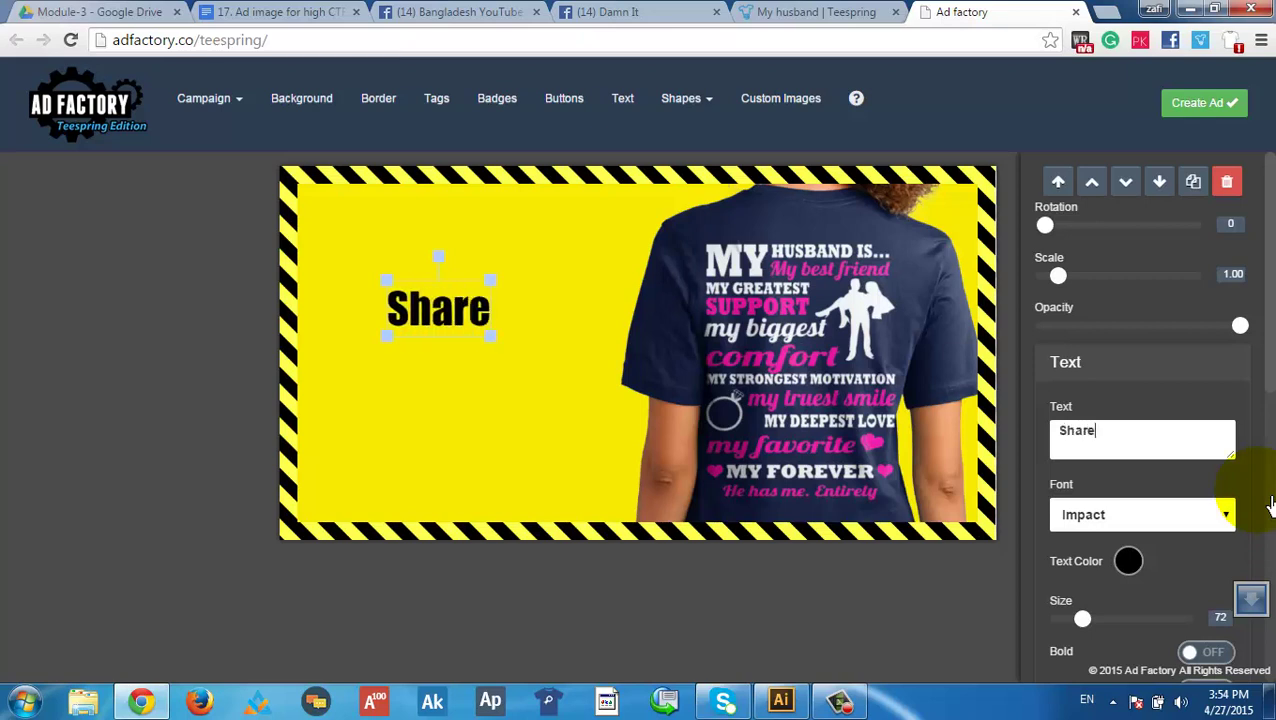
pyautogui.write(' and Tag')
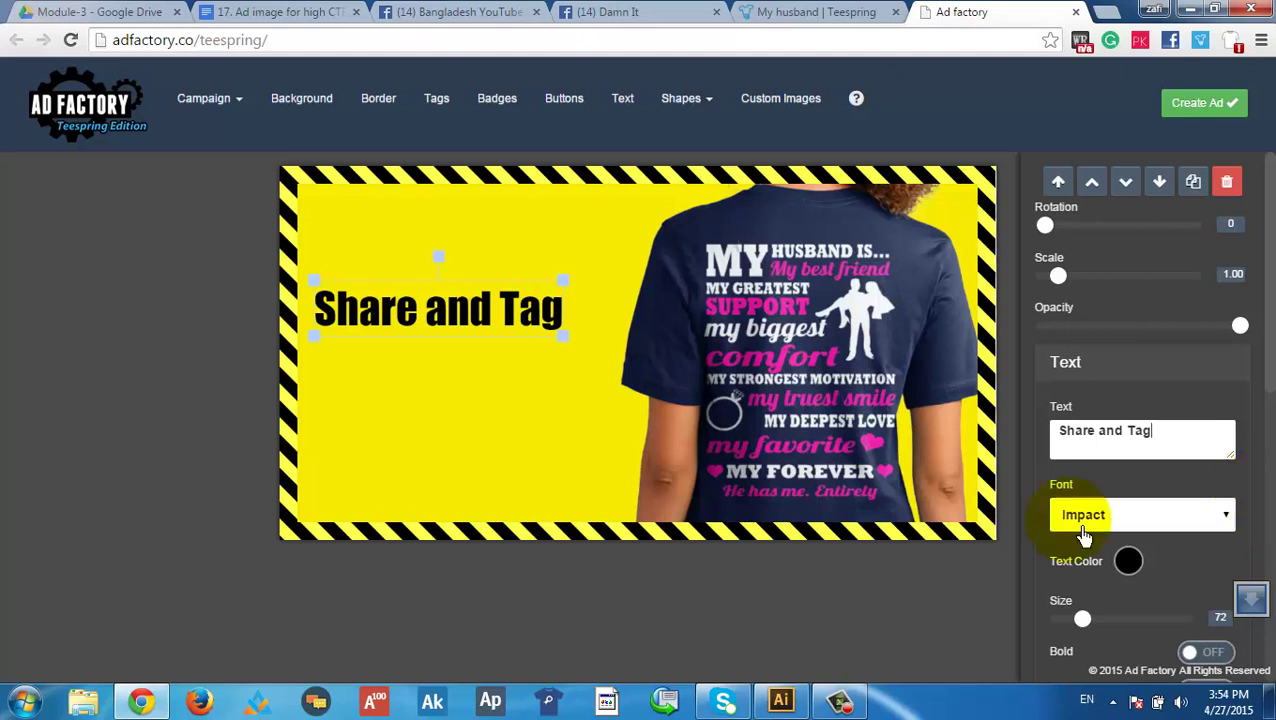
pyautogui.moveTo(461, 305); pyautogui.dragTo(507, 291)
pyautogui.click(521, 390)
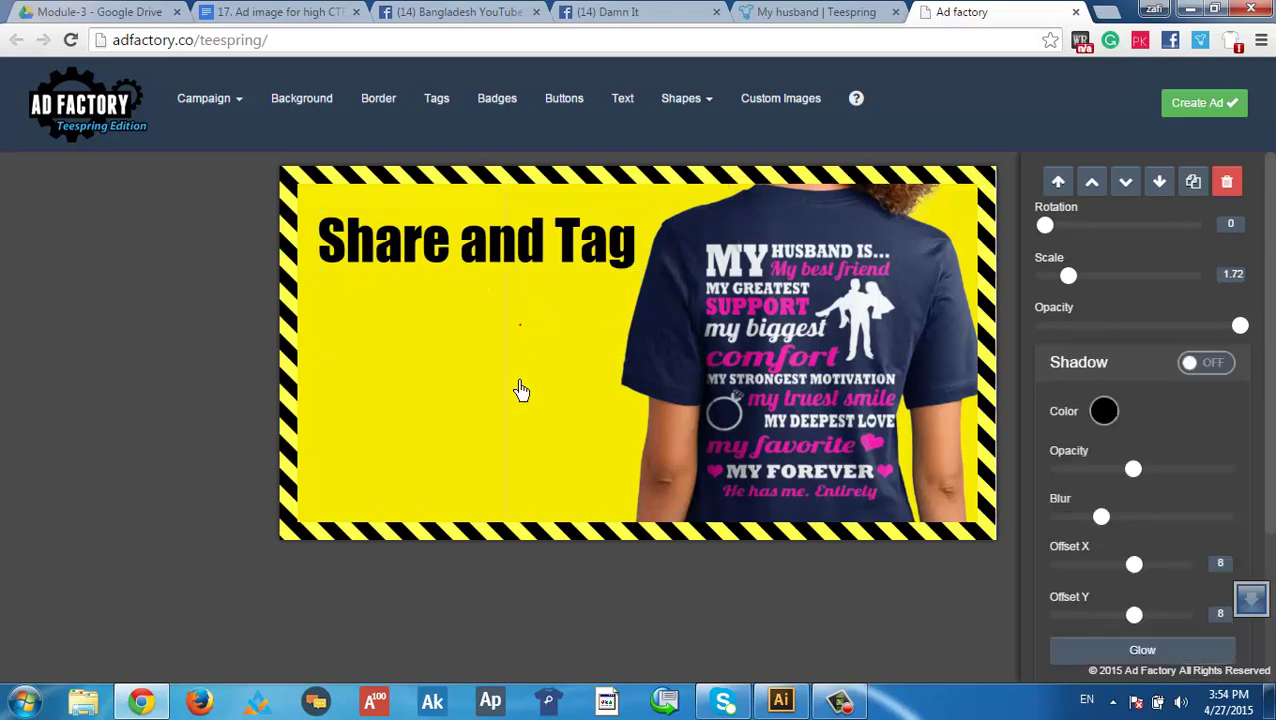
# Try the Permanent Marker and Lemon fonts on the "Share and Tag" text, and set its font to Slabo
pyautogui.click(521, 269)
pyautogui.scroll(-6, 1205, 525)
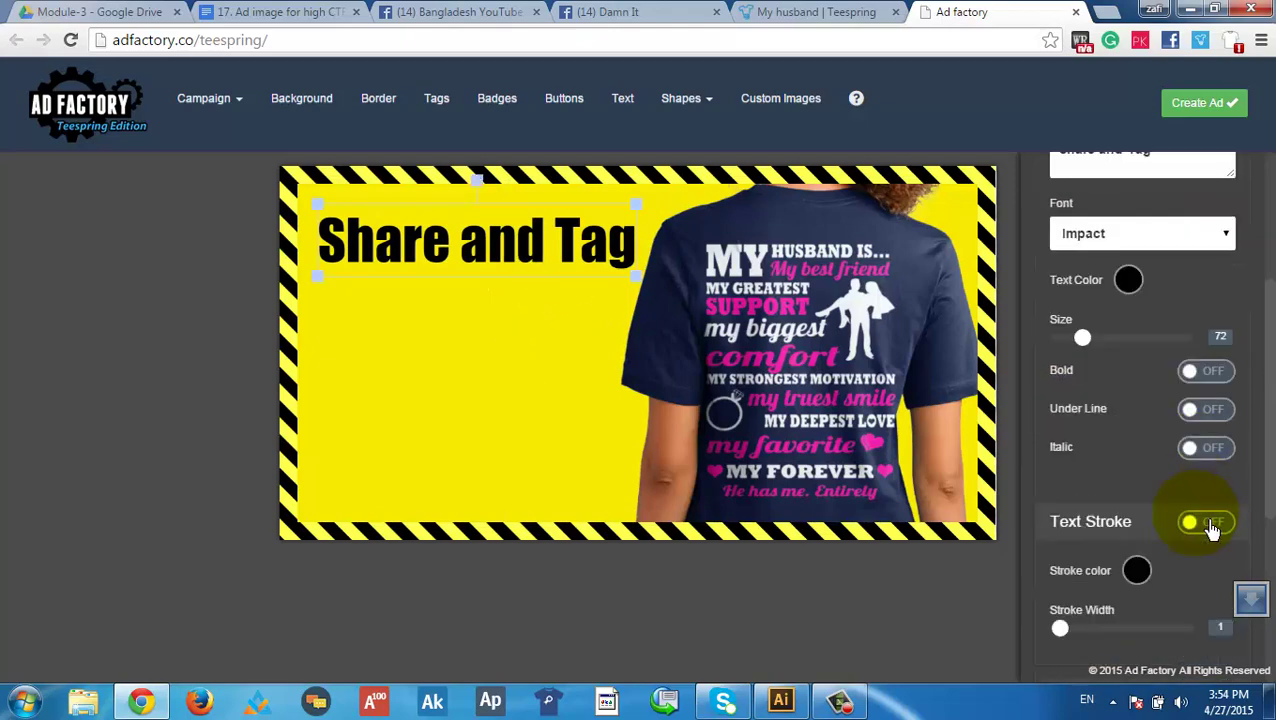
pyautogui.scroll(5, 1190, 530)
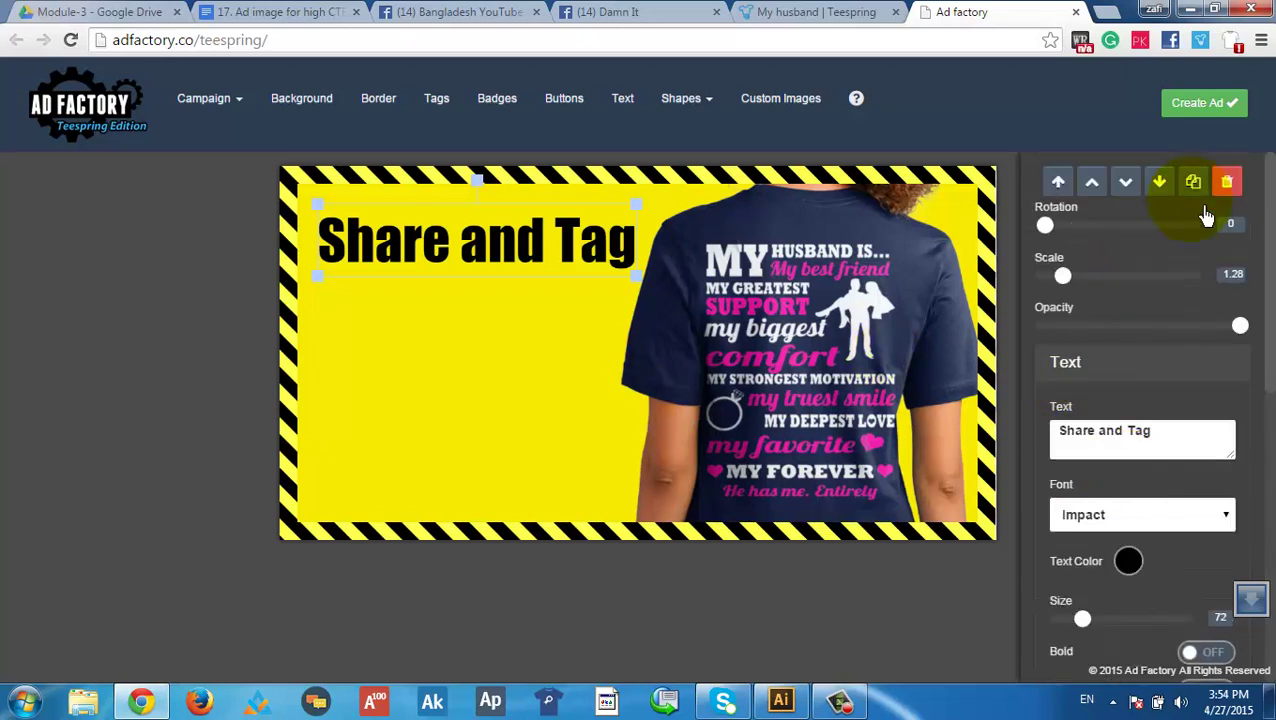
pyautogui.click(1205, 541)
pyautogui.click(1128, 355)
pyautogui.click(1153, 527)
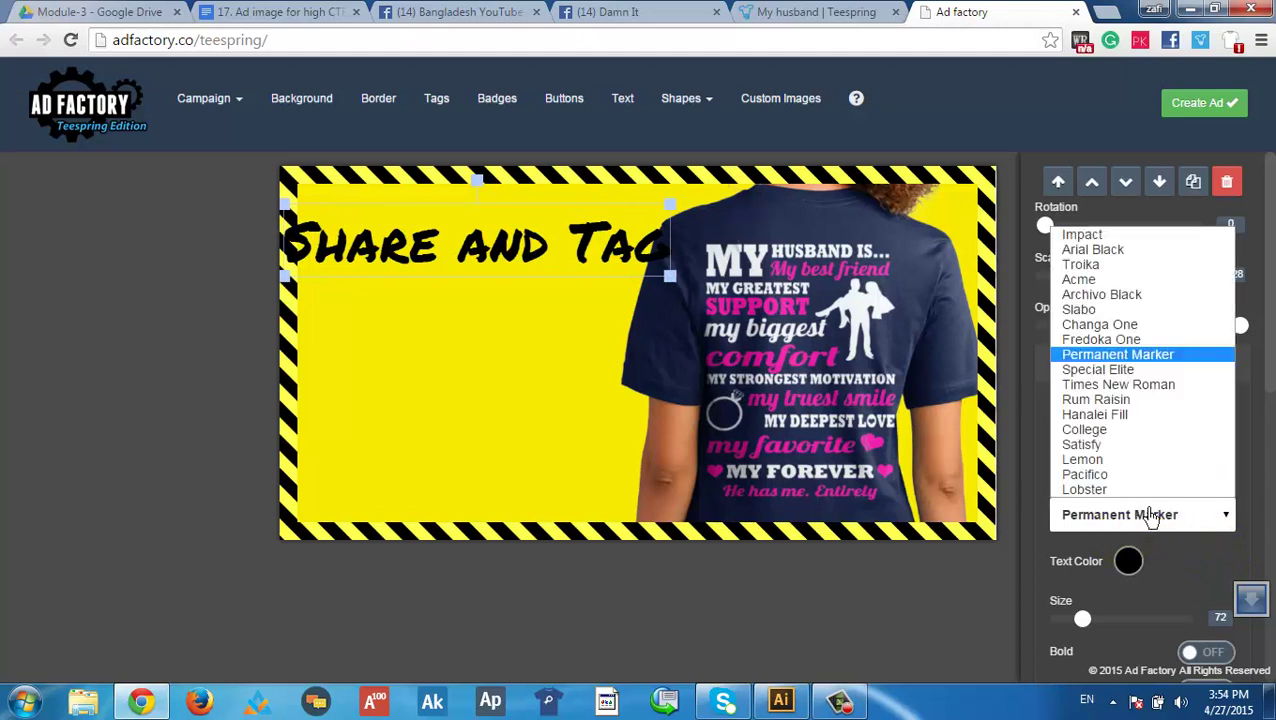
pyautogui.click(1130, 459)
pyautogui.click(1139, 530)
pyautogui.click(1140, 309)
pyautogui.click(1128, 455)
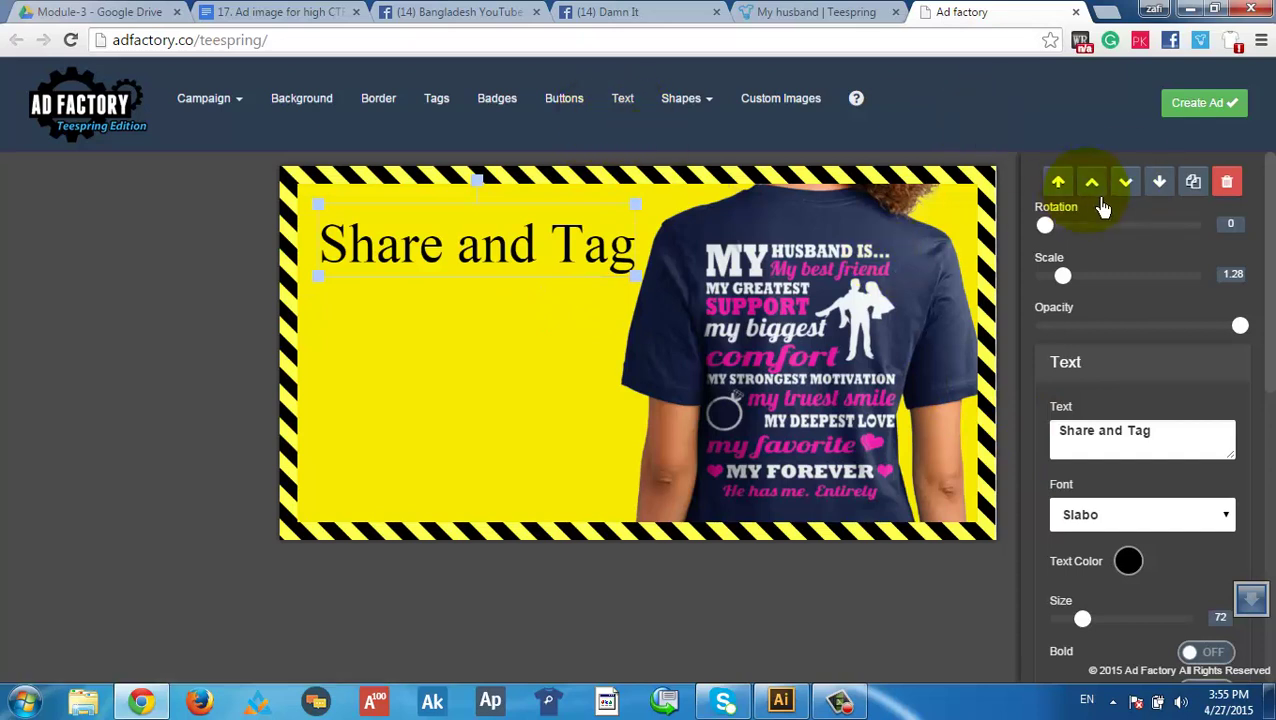
# Look at the available shapes and the custom image upload area
pyautogui.click(690, 110)
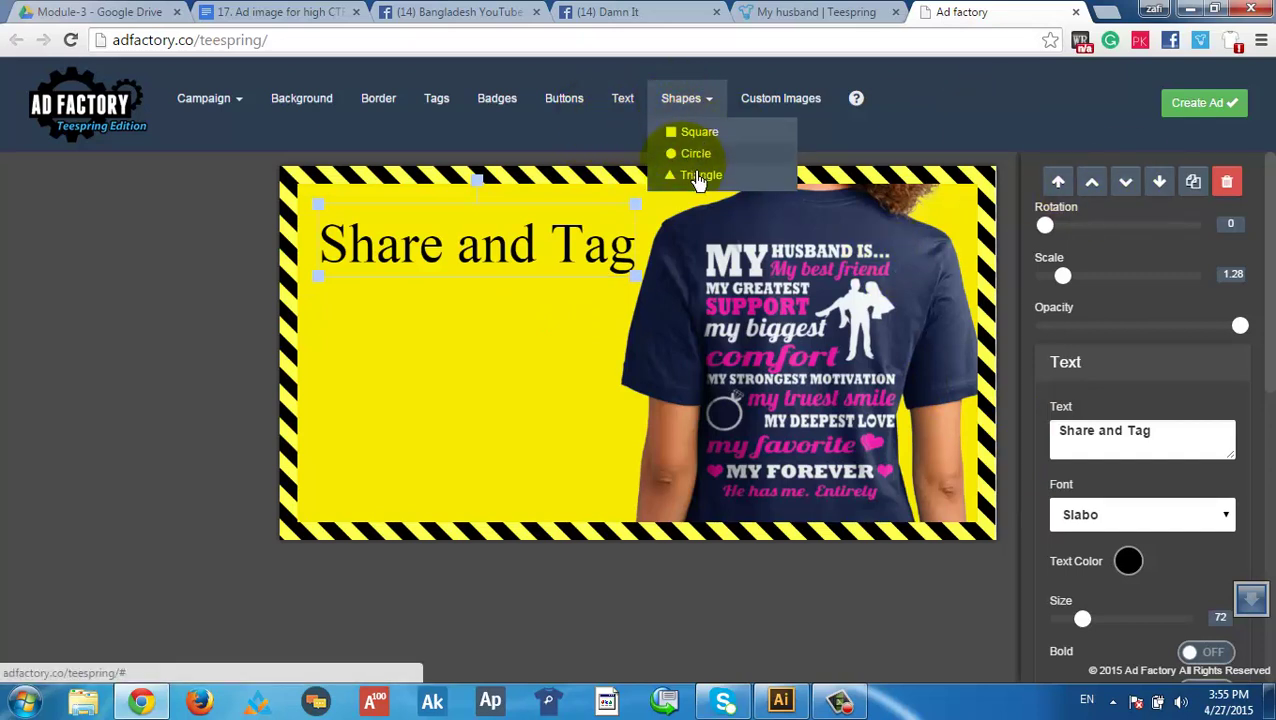
pyautogui.click(792, 120)
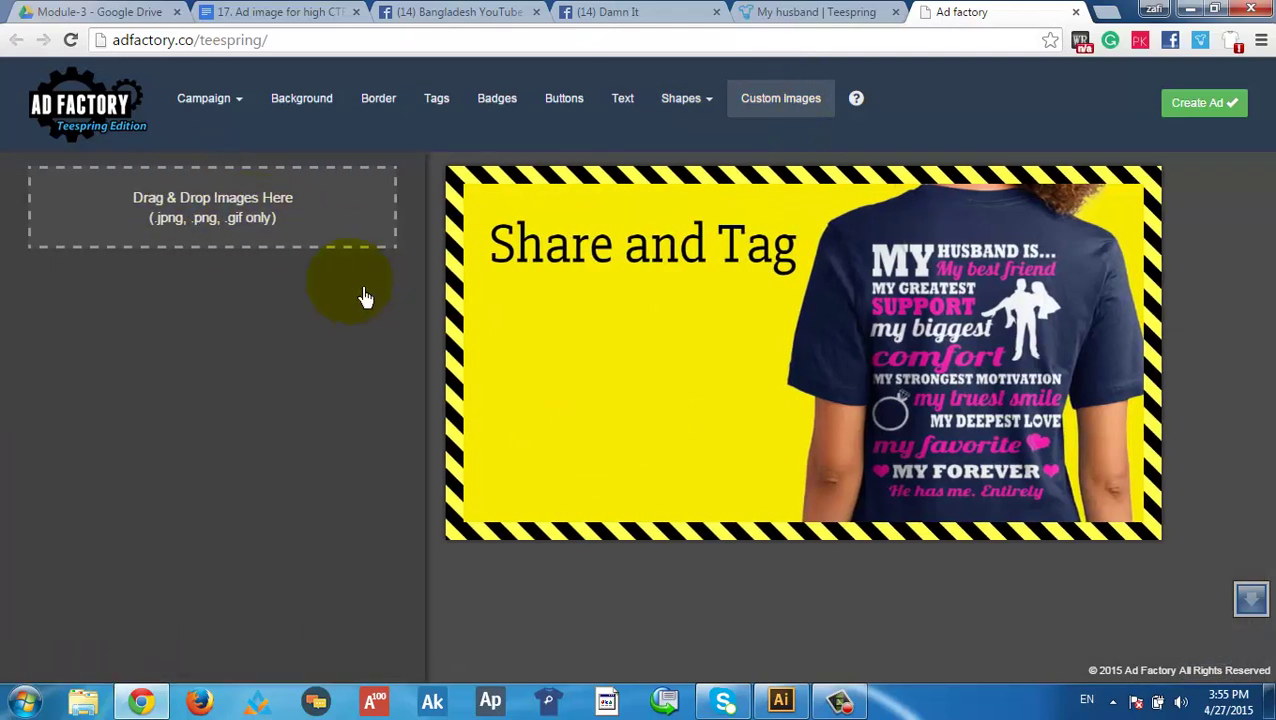
pyautogui.click(645, 276)
# Add the white "Final Chance - Click & Buy!" button and place it just above the ad's bottom border, beside the shirt
pyautogui.click(564, 98)
pyautogui.click(499, 106)
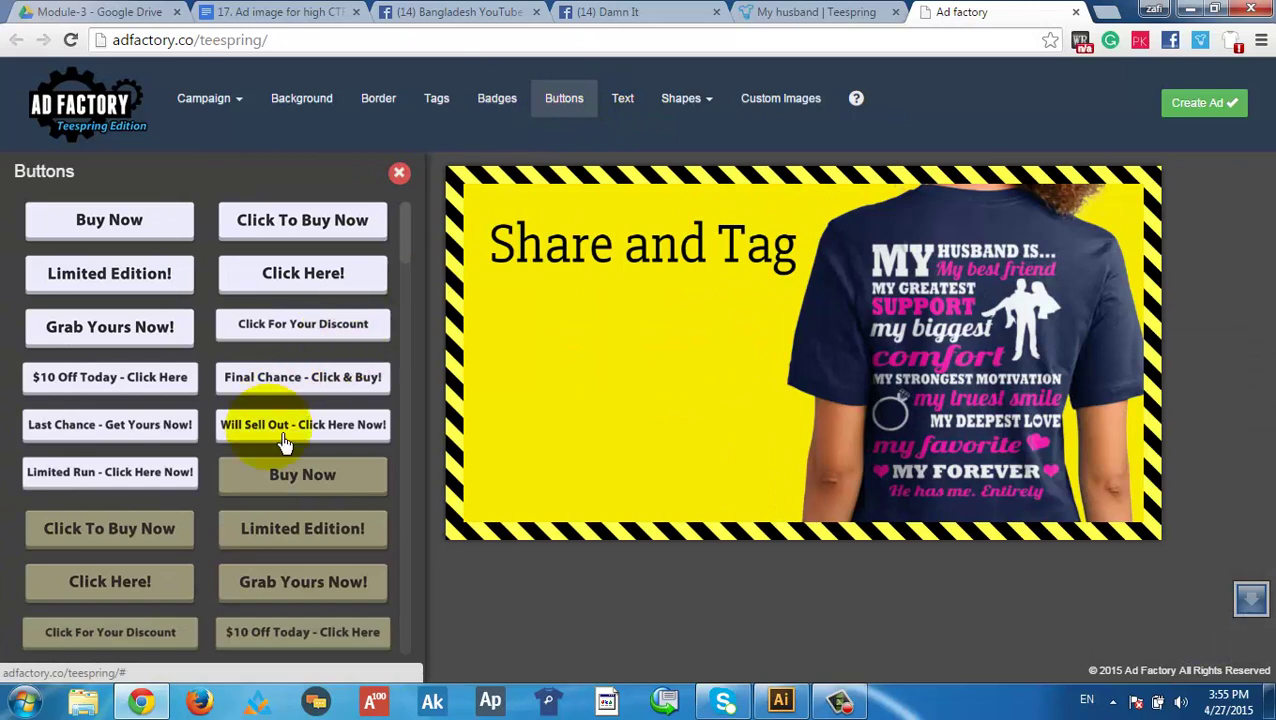
pyautogui.click(314, 399)
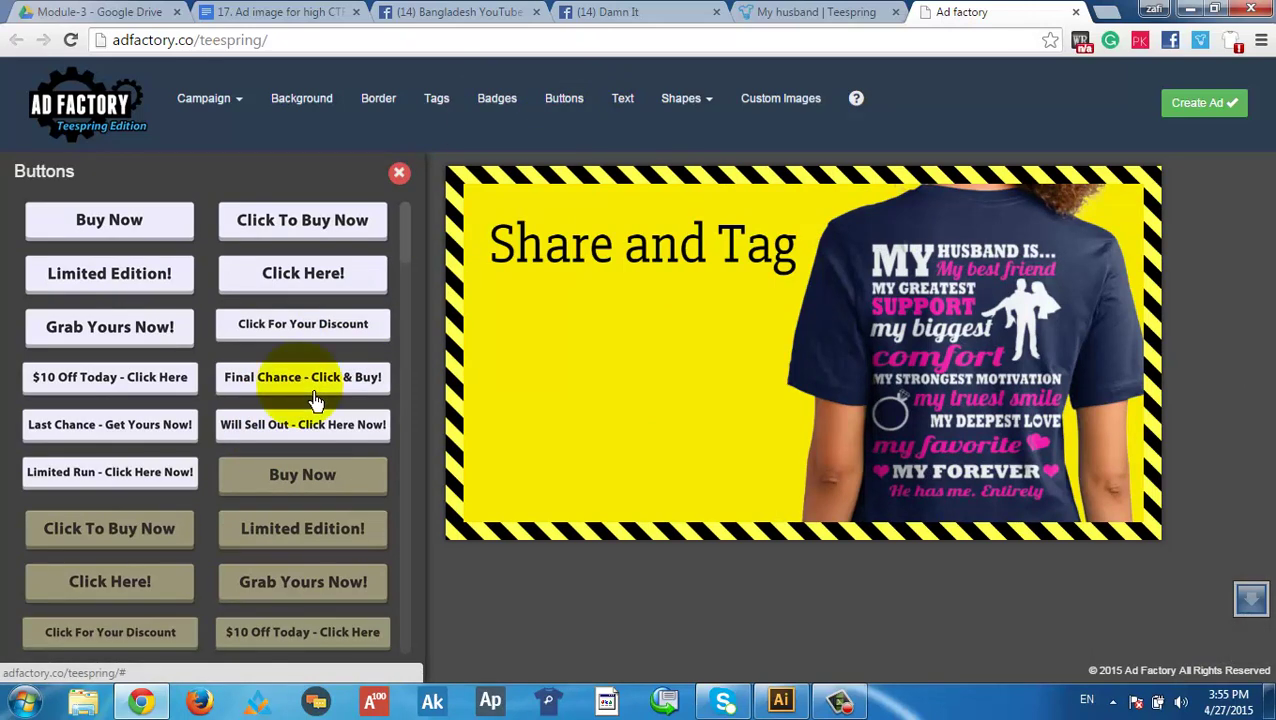
pyautogui.moveTo(314, 399); pyautogui.dragTo(600, 470)
pyautogui.moveTo(600, 478); pyautogui.dragTo(577, 493)
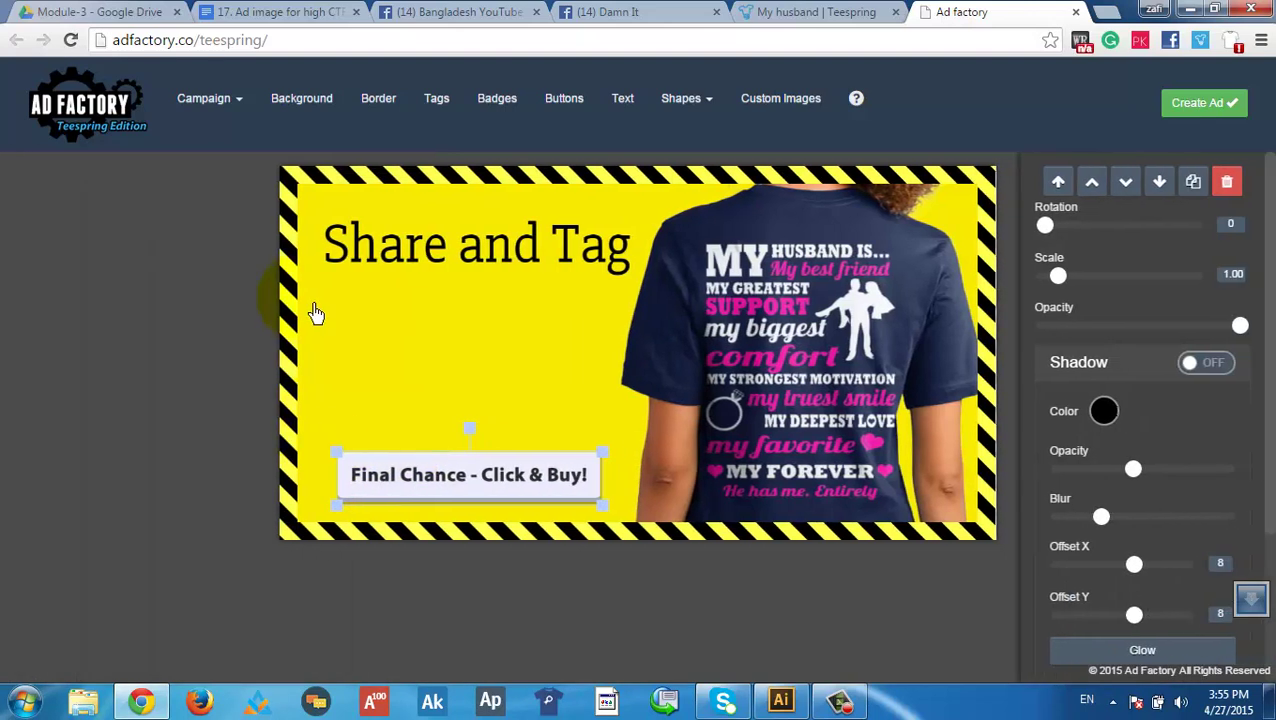
# Add the purple "Premium" badge and place it between the "Share and Tag" text and the call-to-action button
pyautogui.click(497, 100)
pyautogui.scroll(-10, 270, 398)
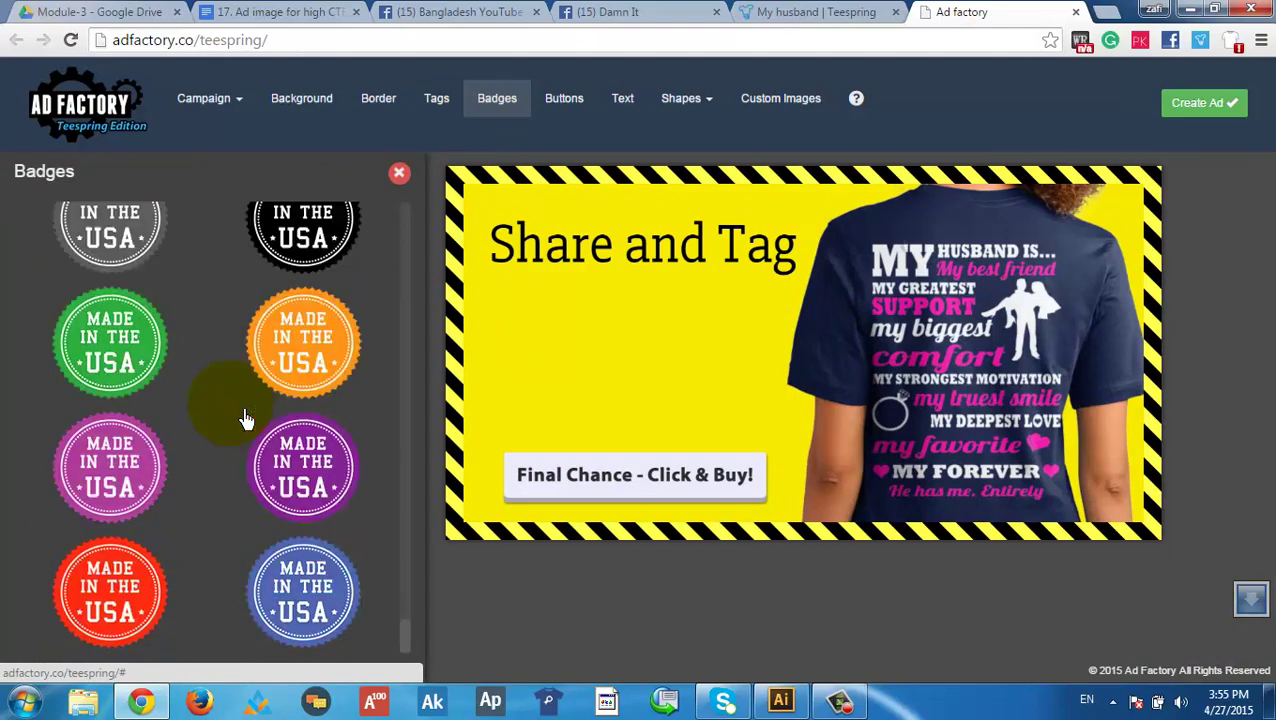
pyautogui.scroll(-2, 242, 420)
pyautogui.scroll(12, 252, 462)
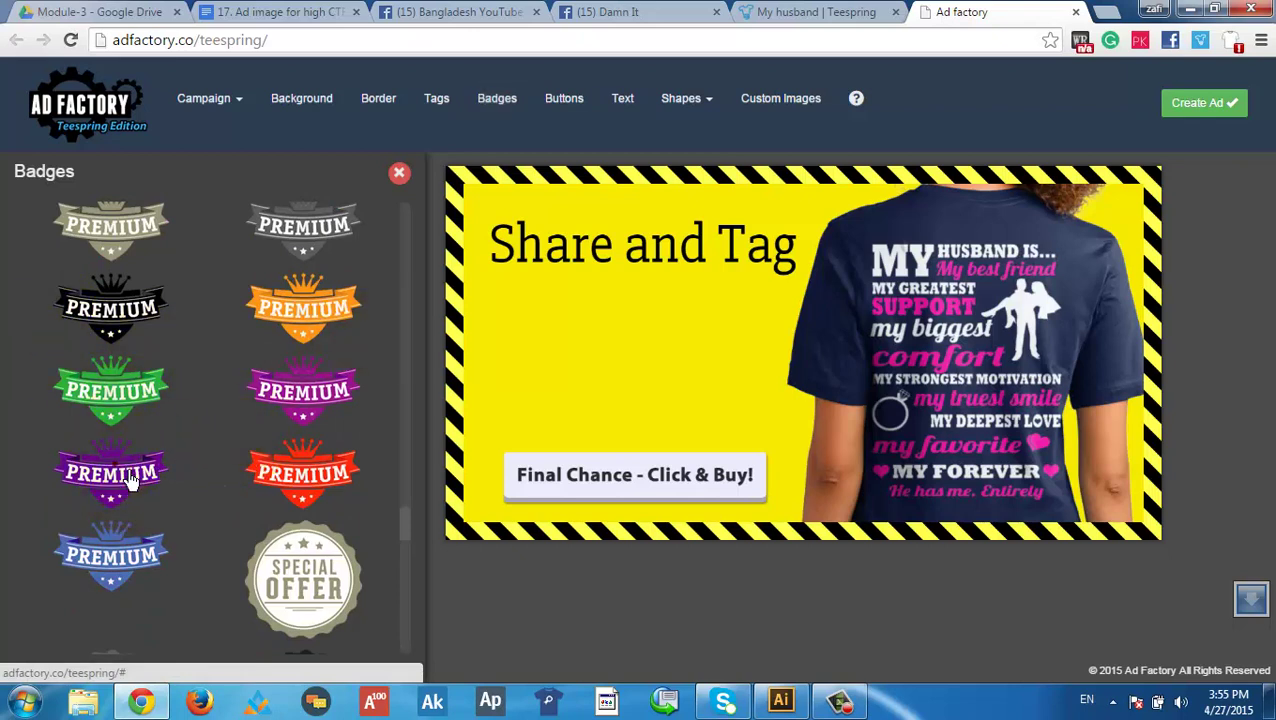
pyautogui.scroll(-2, 260, 454)
pyautogui.scroll(-3, 260, 454)
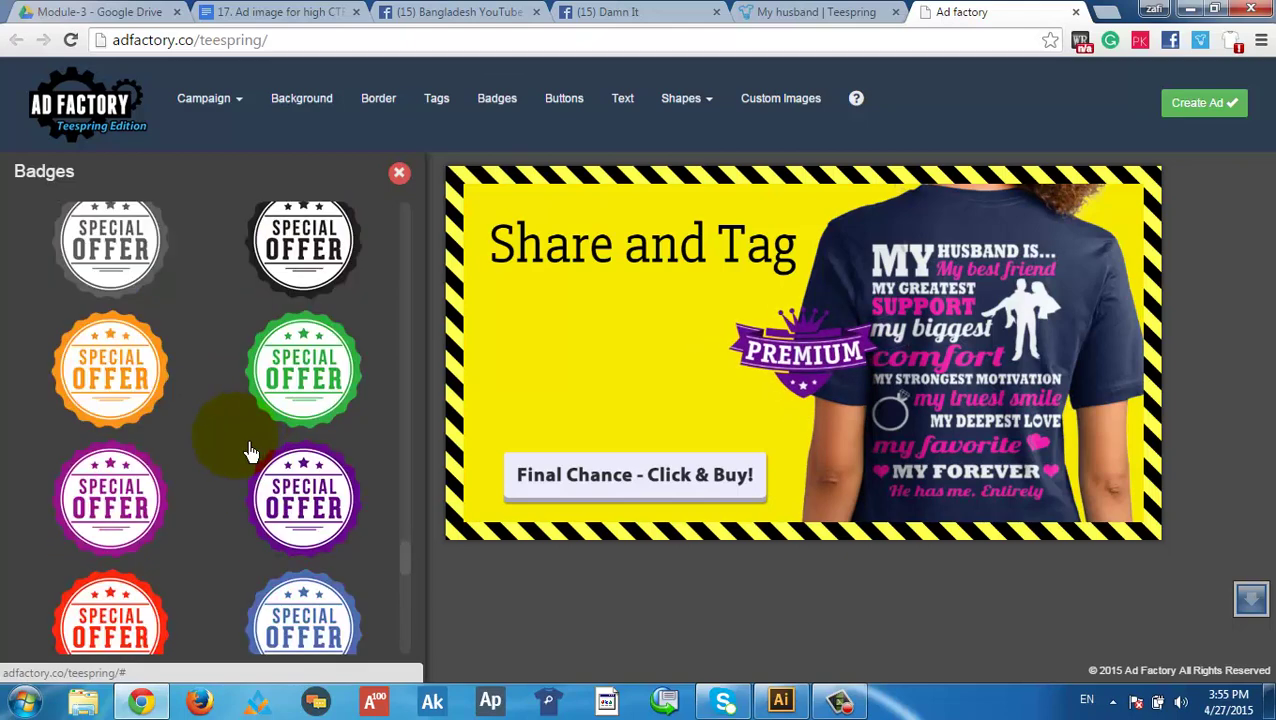
pyautogui.moveTo(775, 362)
pyautogui.mouseDown()
pyautogui.moveTo(631, 370)
pyautogui.moveTo(617, 383)
pyautogui.mouseUp()
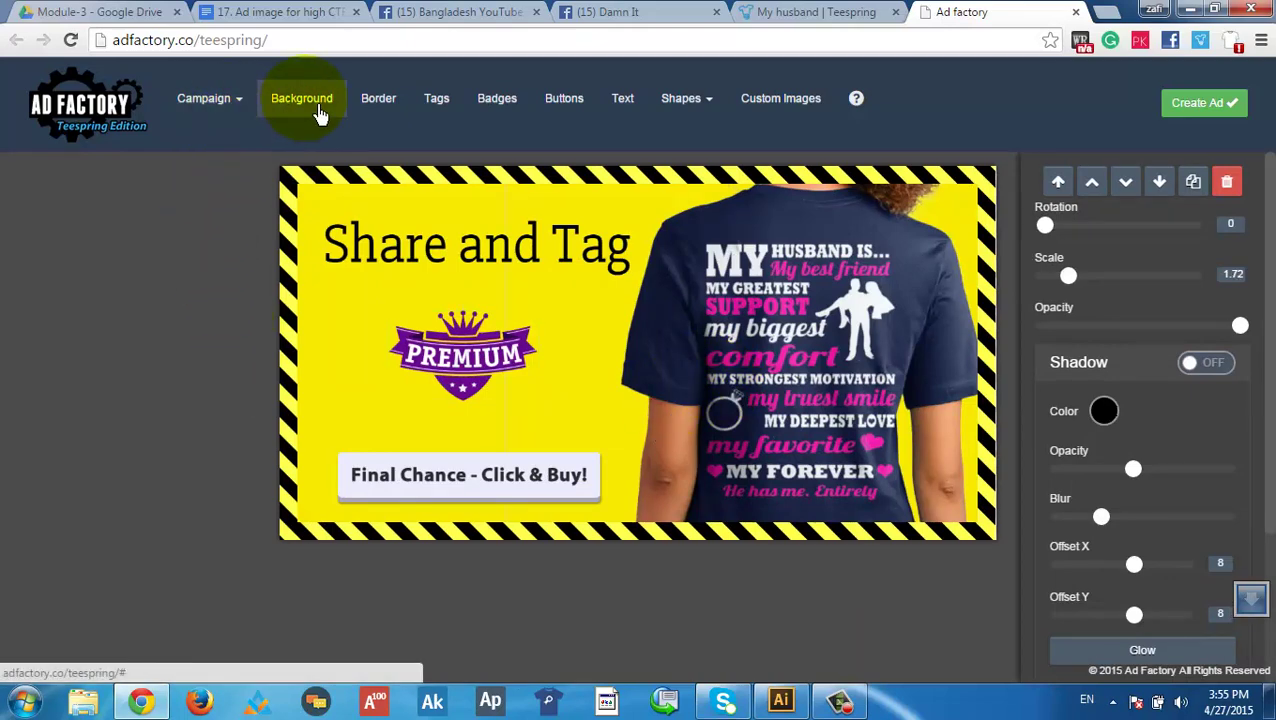
# Look through the ad sizes and set the ad to the 1200x900 Photo Ad Desktop/Mobile size
pyautogui.click(252, 110)
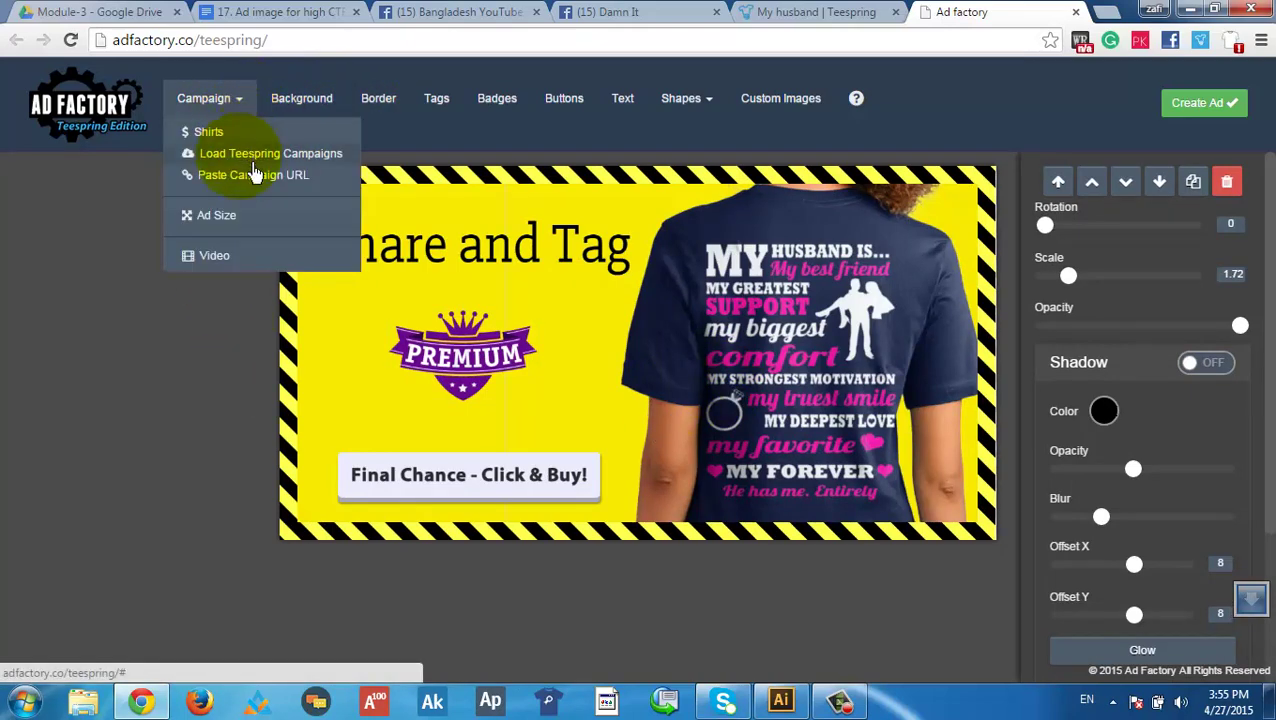
pyautogui.click(196, 215)
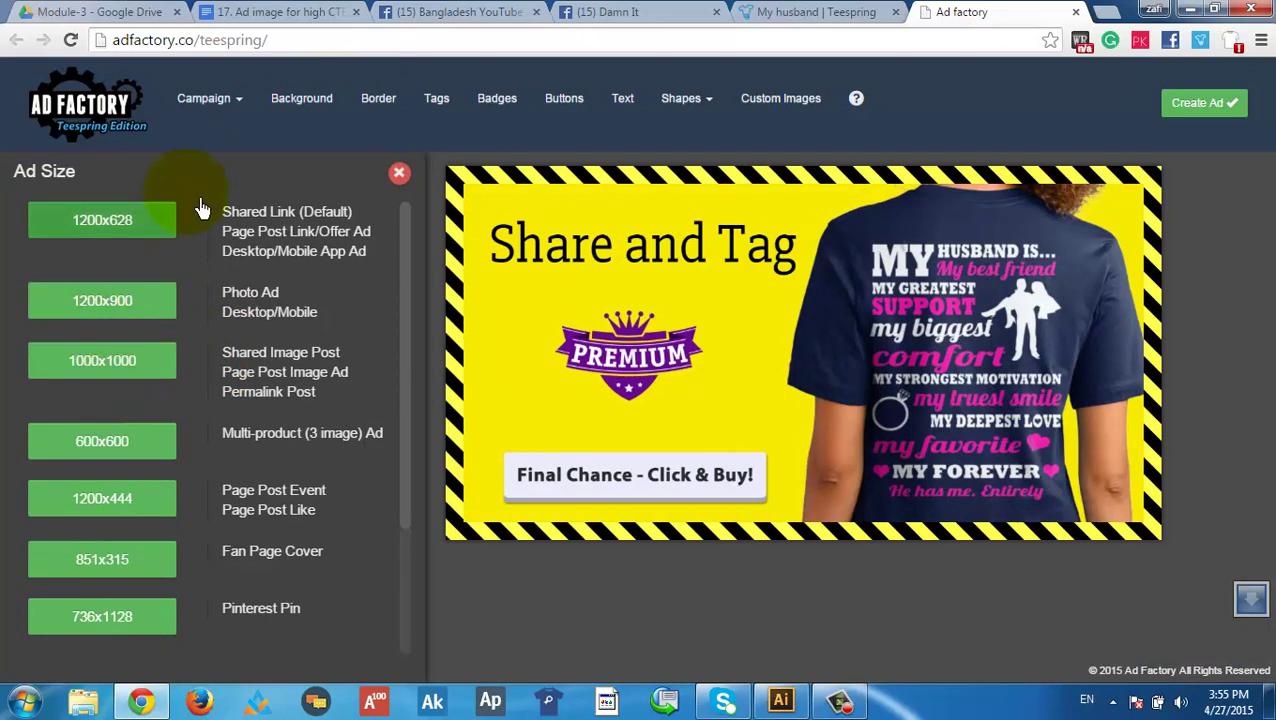
pyautogui.scroll(-2, 142, 530)
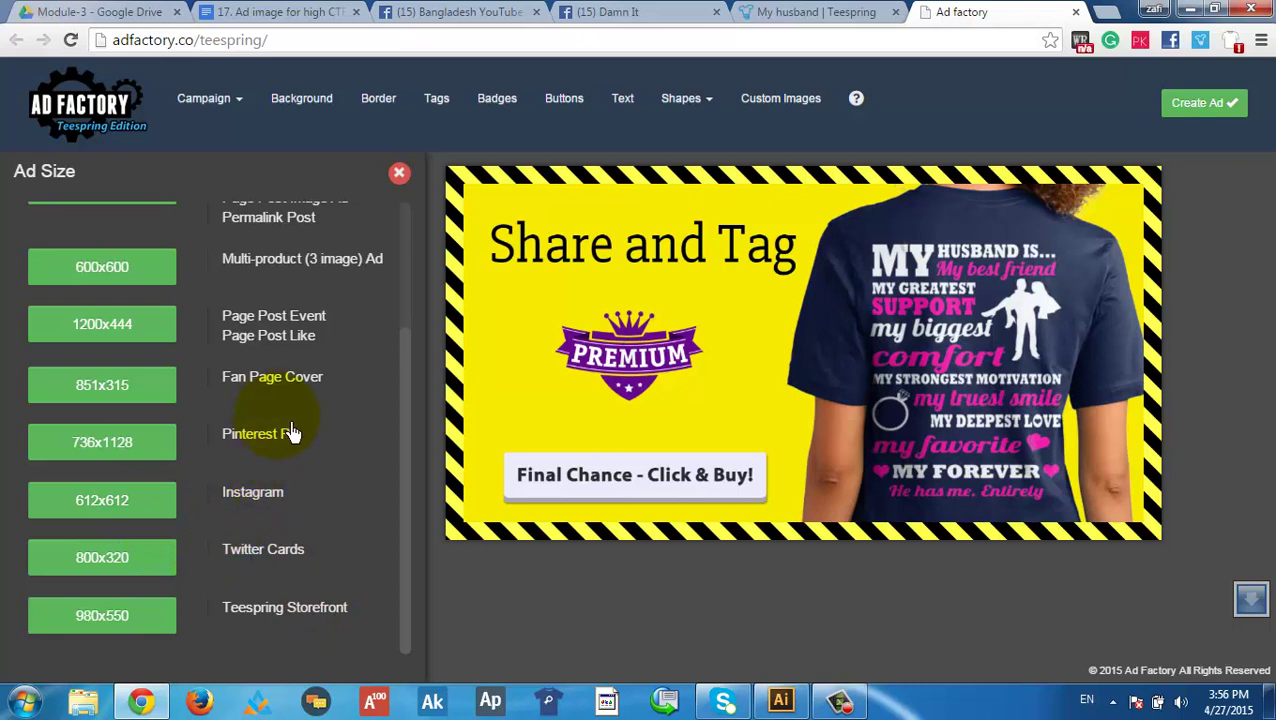
pyautogui.scroll(1, 285, 510)
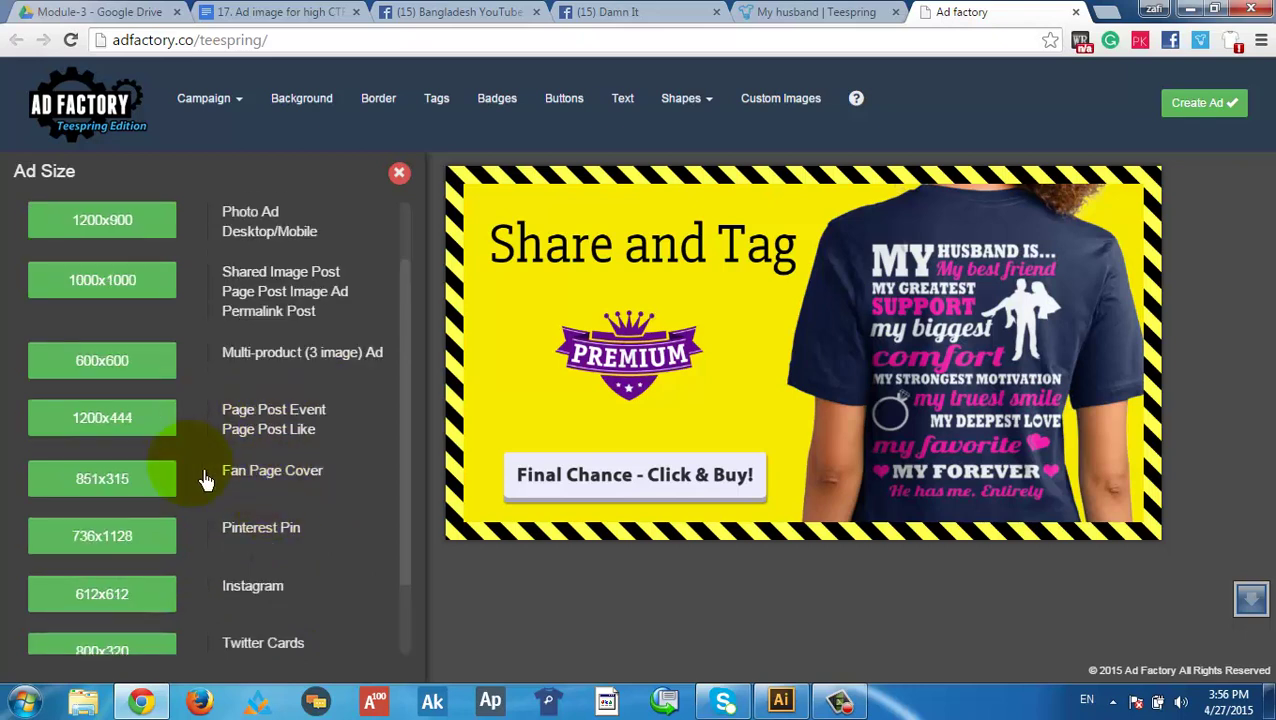
pyautogui.scroll(1, 210, 440)
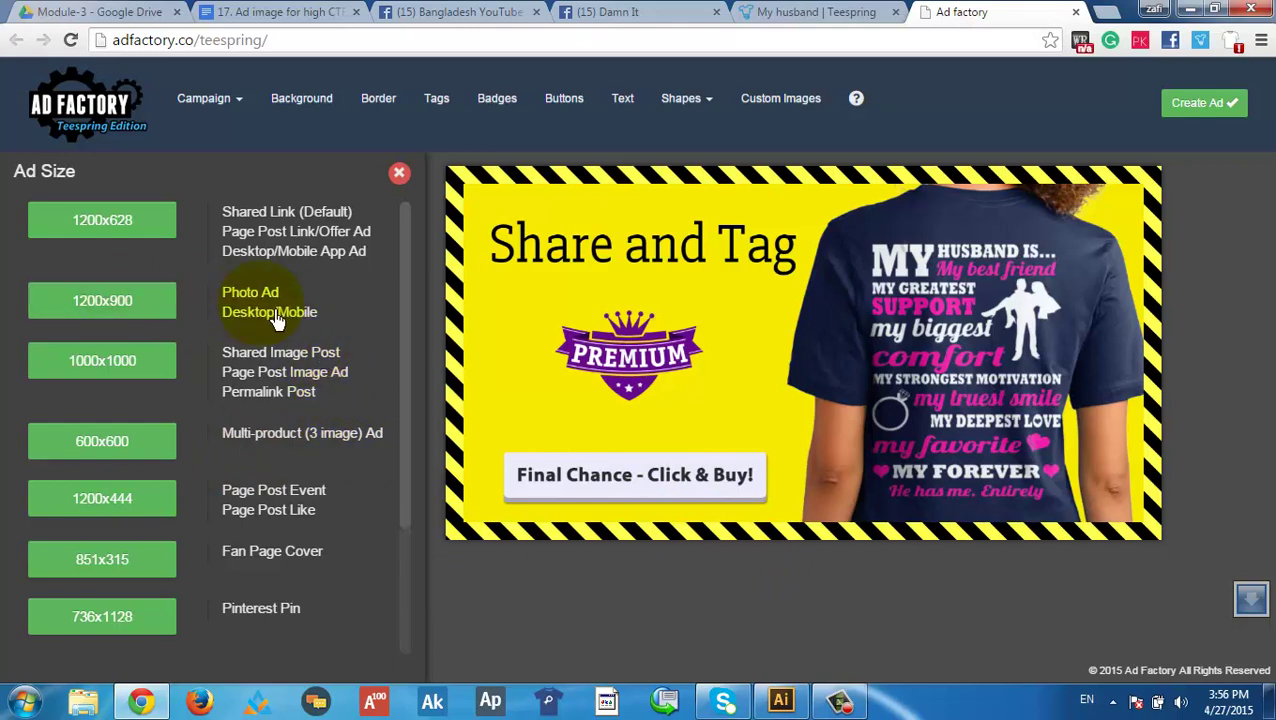
pyautogui.click(165, 315)
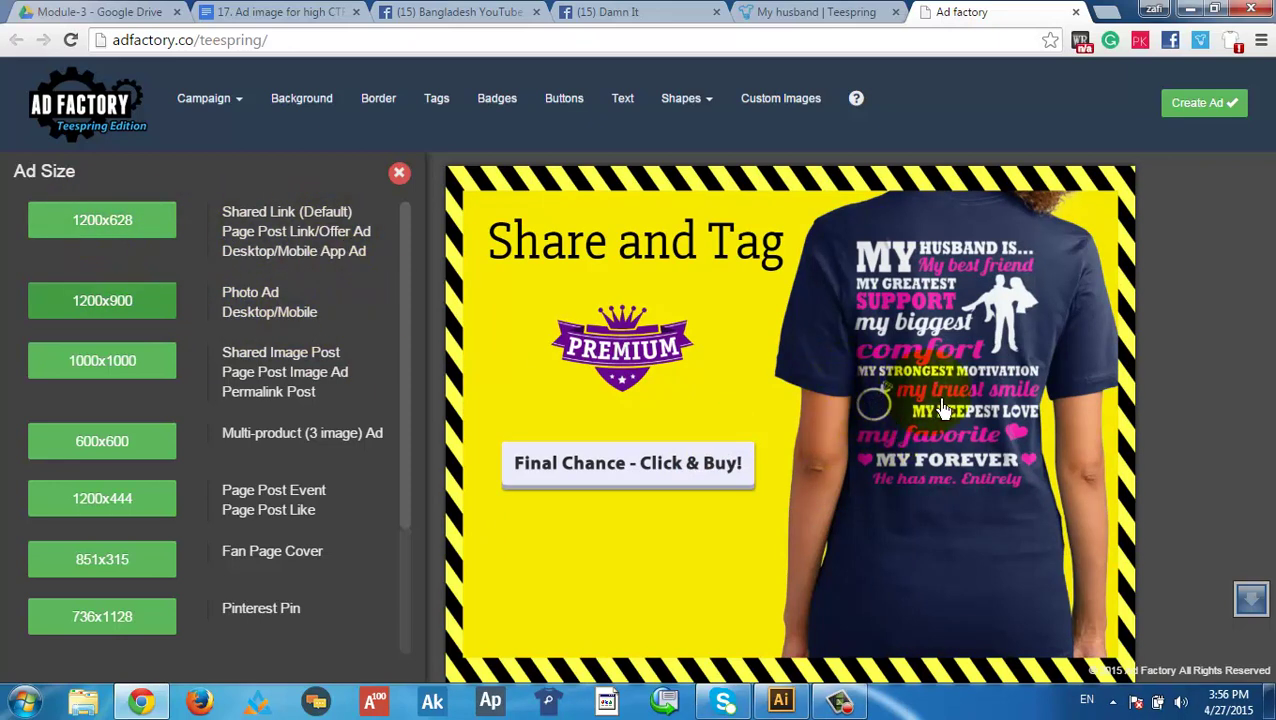
pyautogui.click(996, 452)
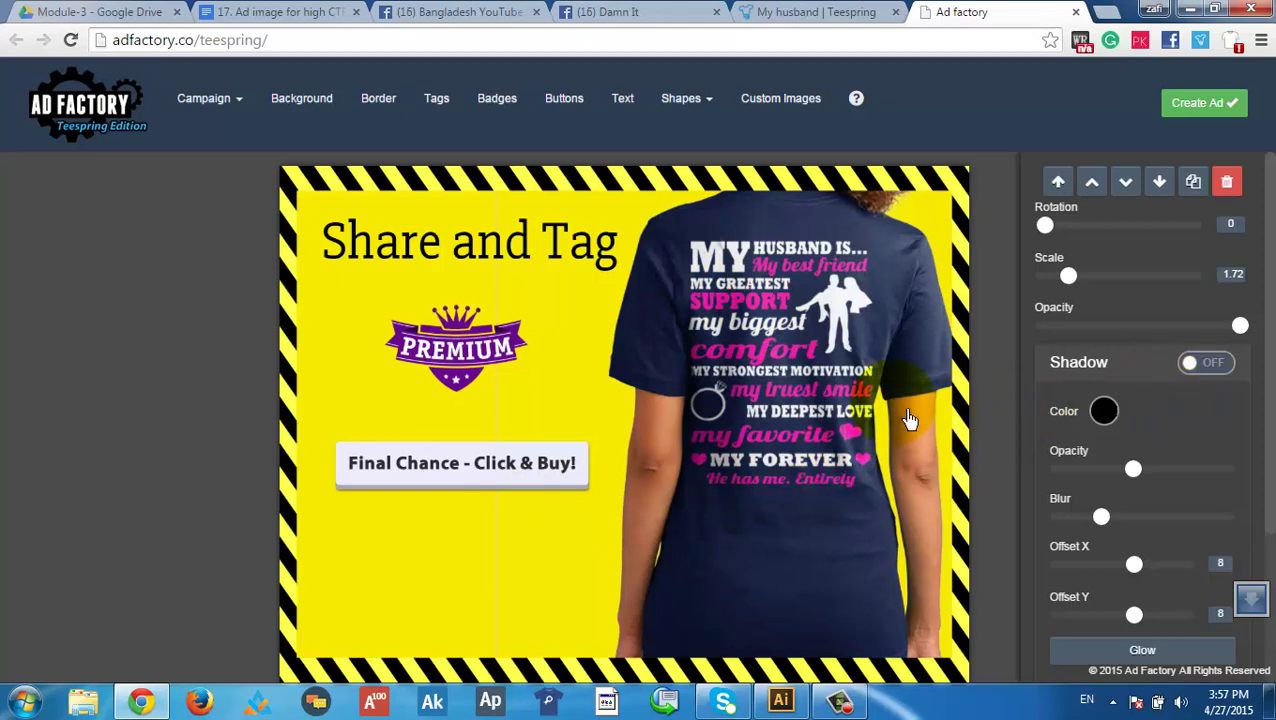
# Create the finished ad and show its downloaded PNG in the Downloads folder
pyautogui.click(1226, 178)
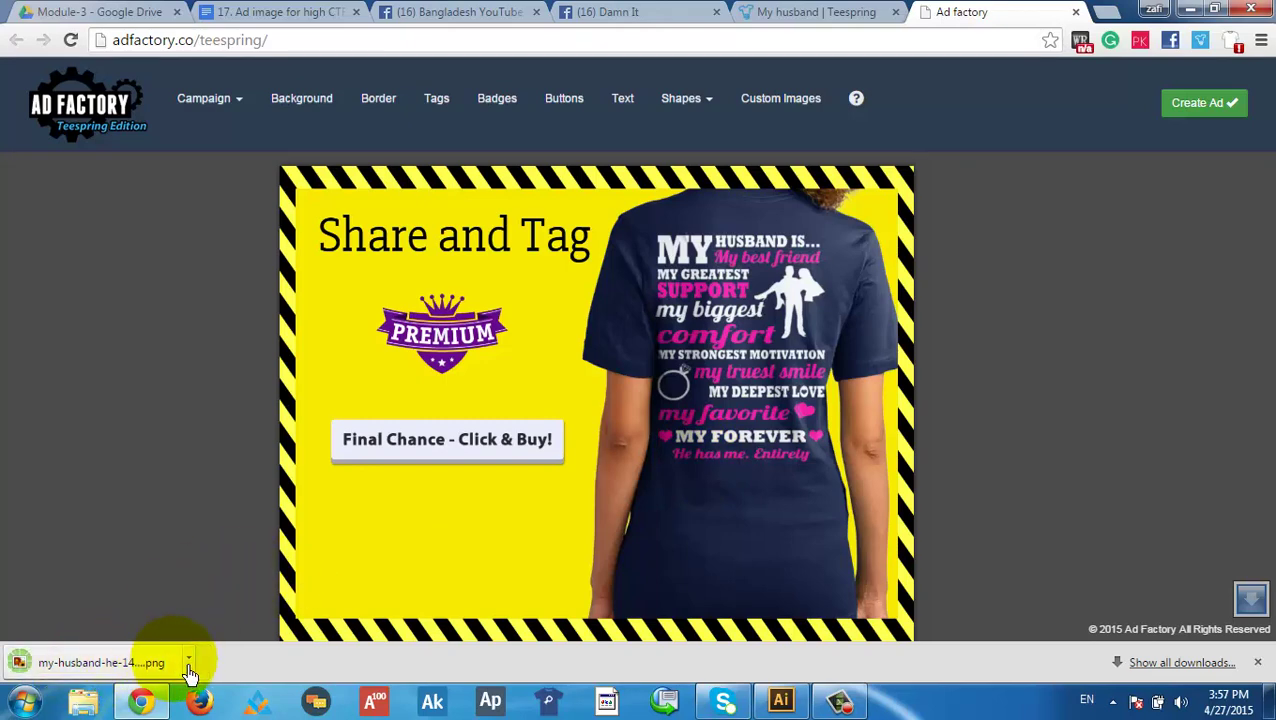
pyautogui.click(188, 662)
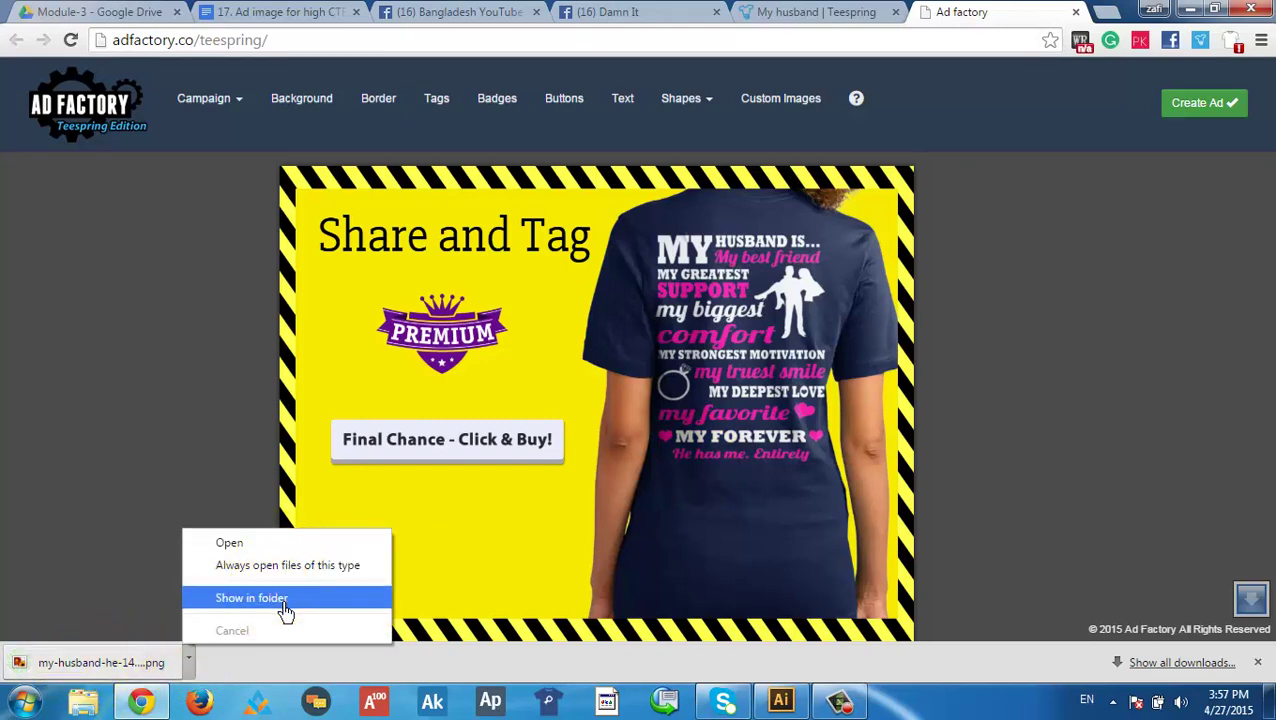
pyautogui.click(281, 601)
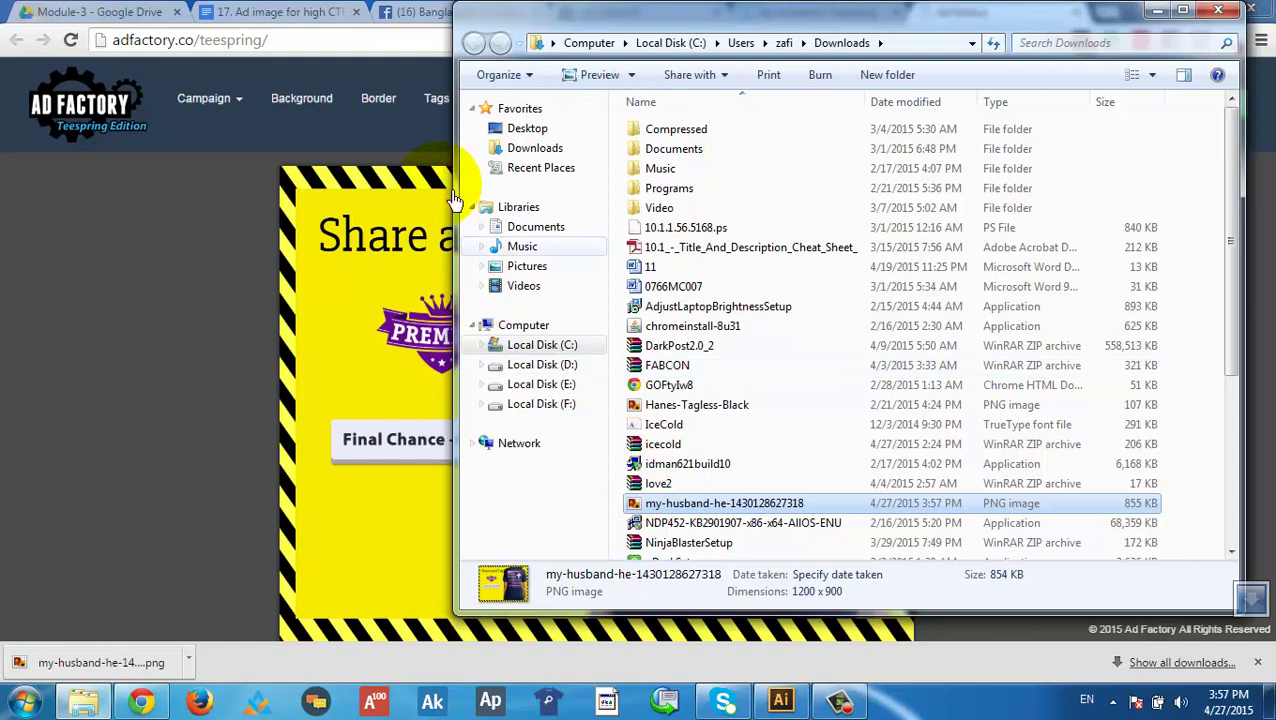
# Switch to Facebook, open the ProfiTee page and look through its timeline
pyautogui.click(407, 14)
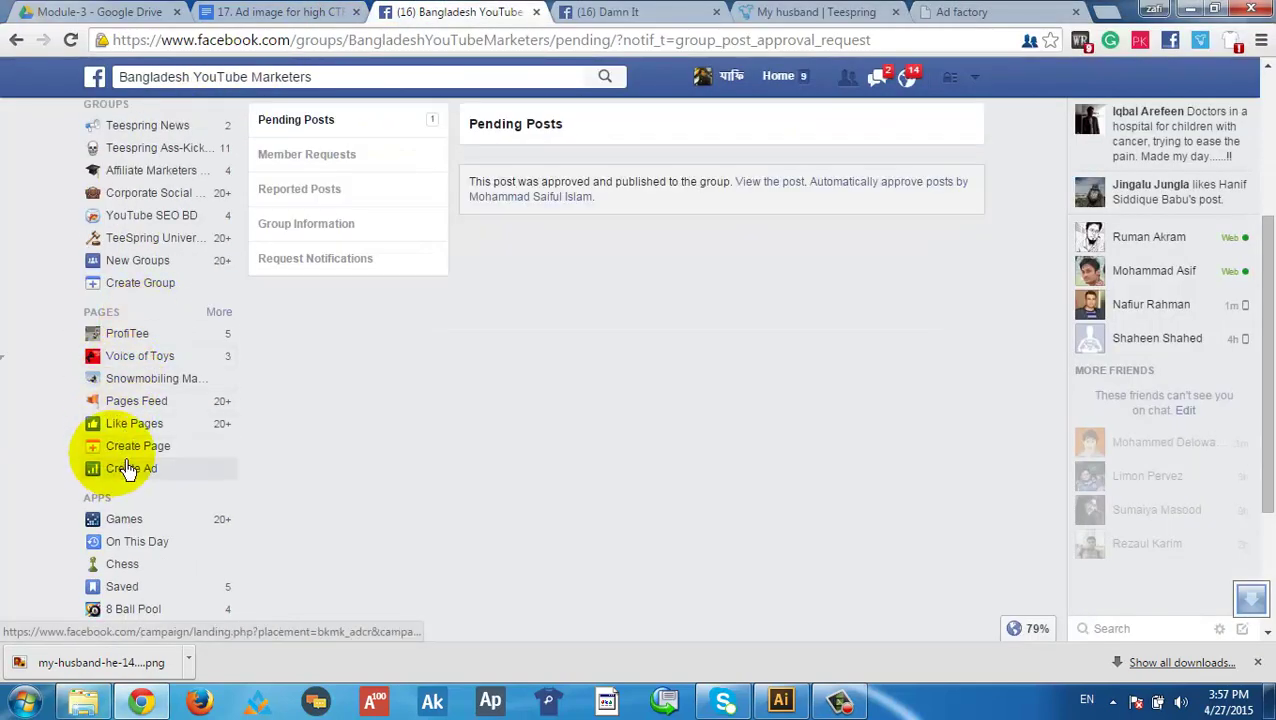
pyautogui.click(150, 334)
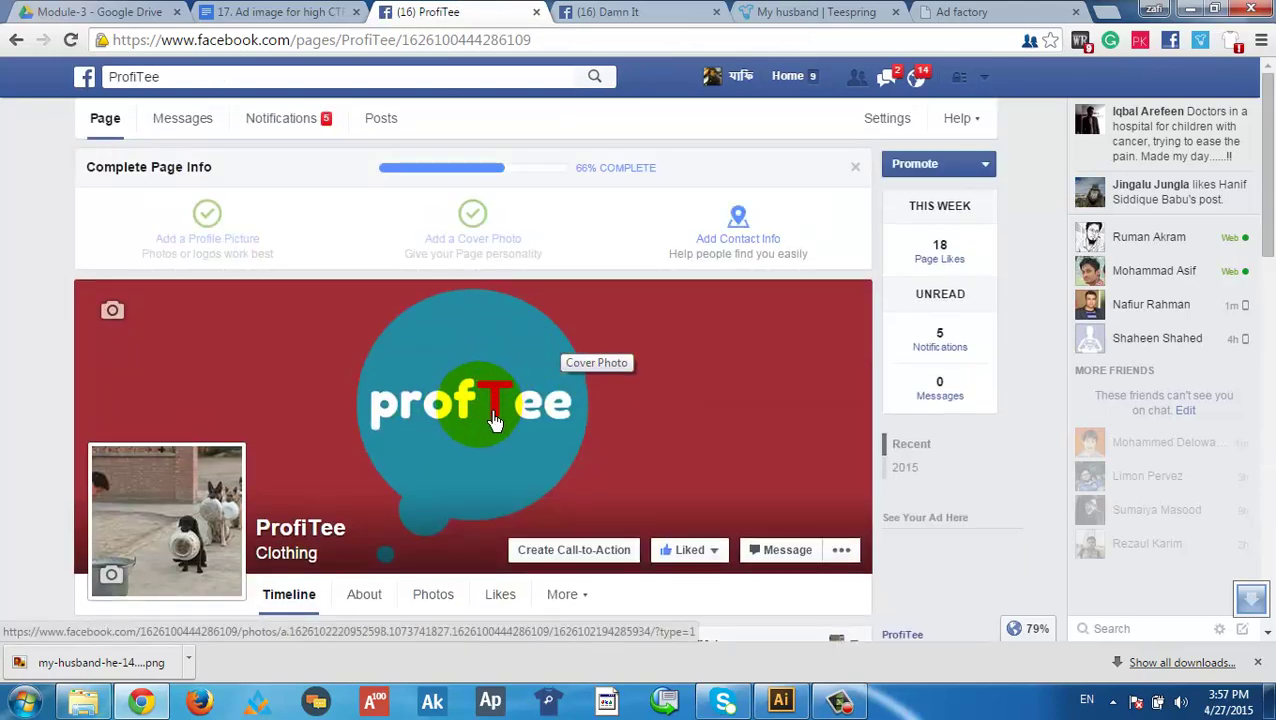
pyautogui.scroll(-1, 493, 415)
pyautogui.scroll(-3, 507, 413)
pyautogui.scroll(3, 507, 413)
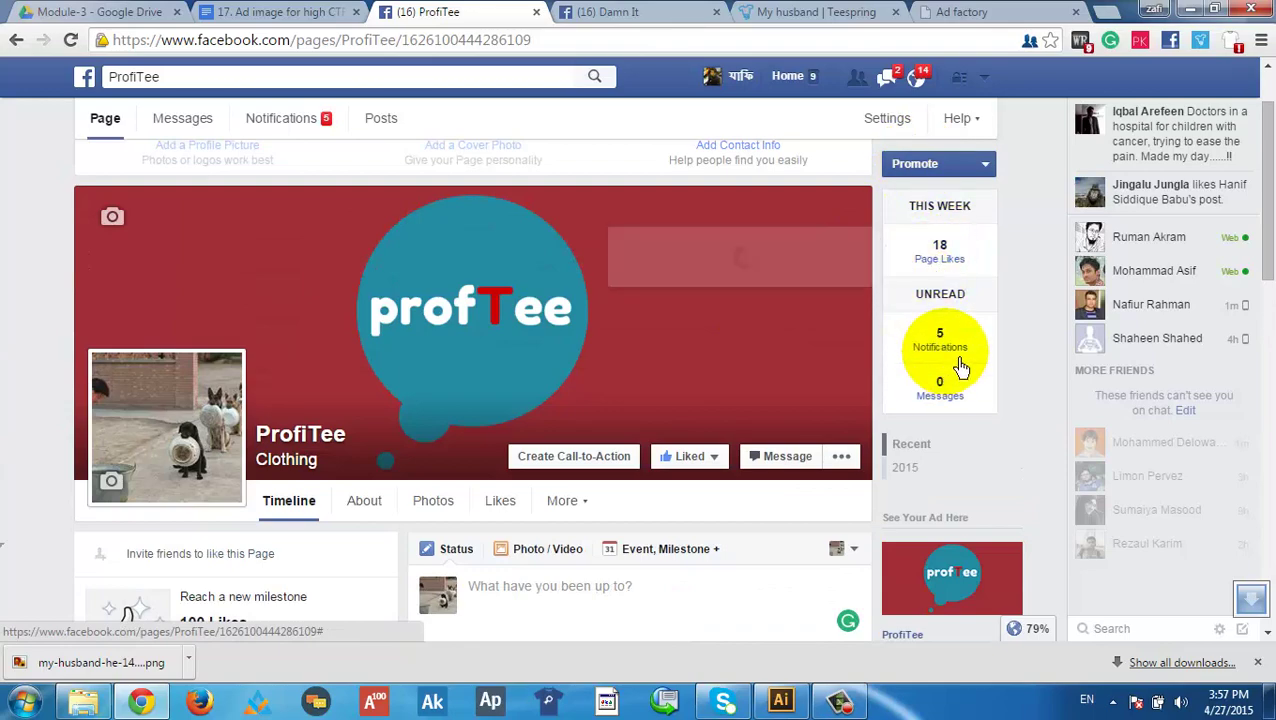
pyautogui.scroll(-5, 145, 430)
pyautogui.scroll(-5, 157, 415)
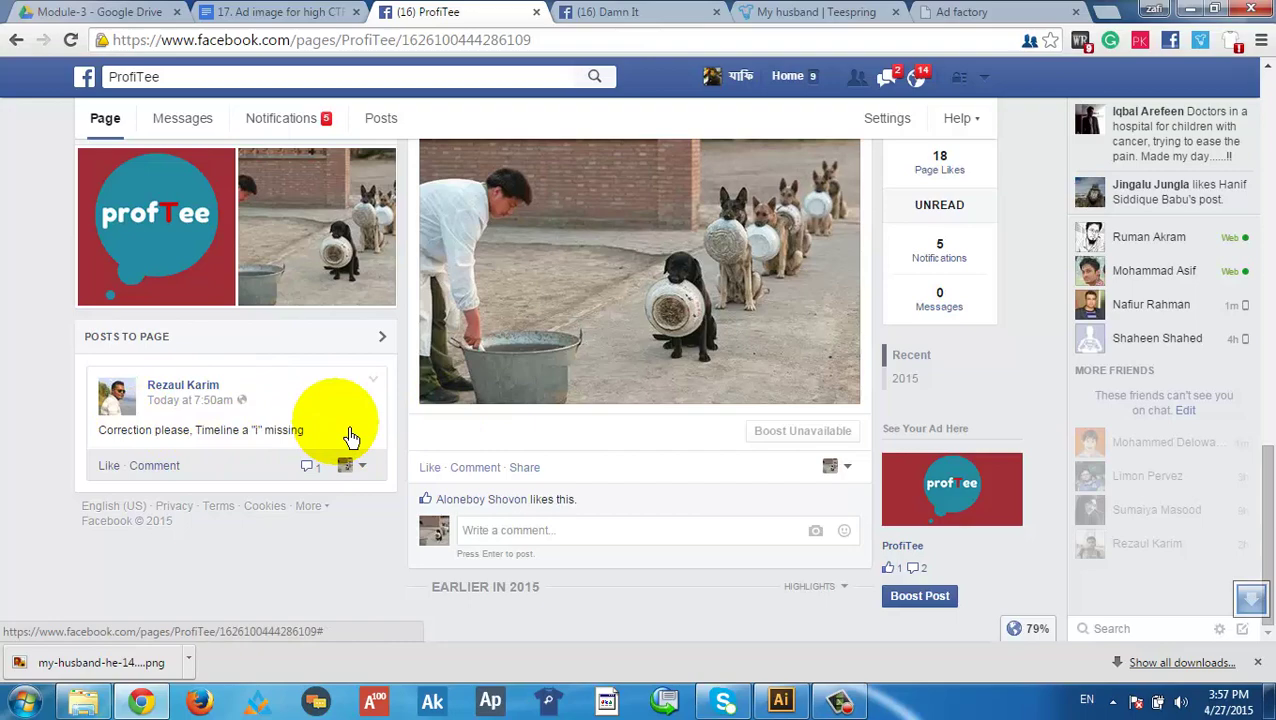
pyautogui.scroll(10, 518, 460)
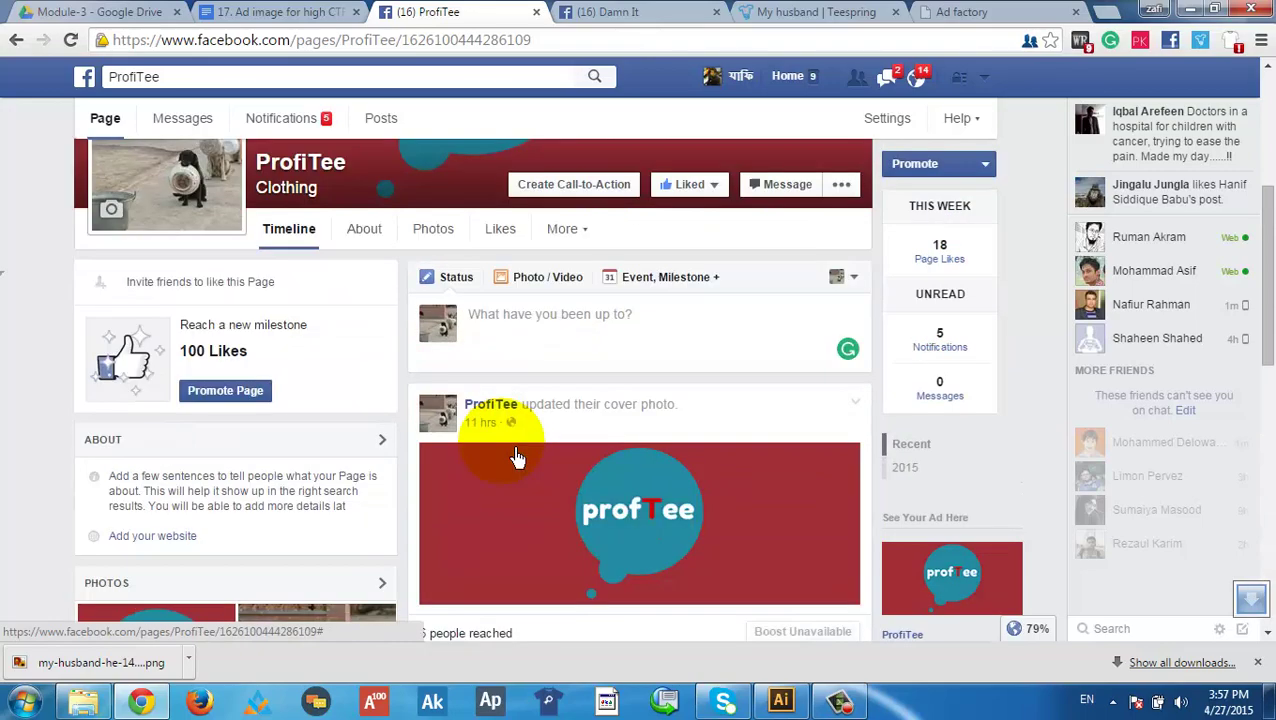
pyautogui.scroll(-1, 548, 408)
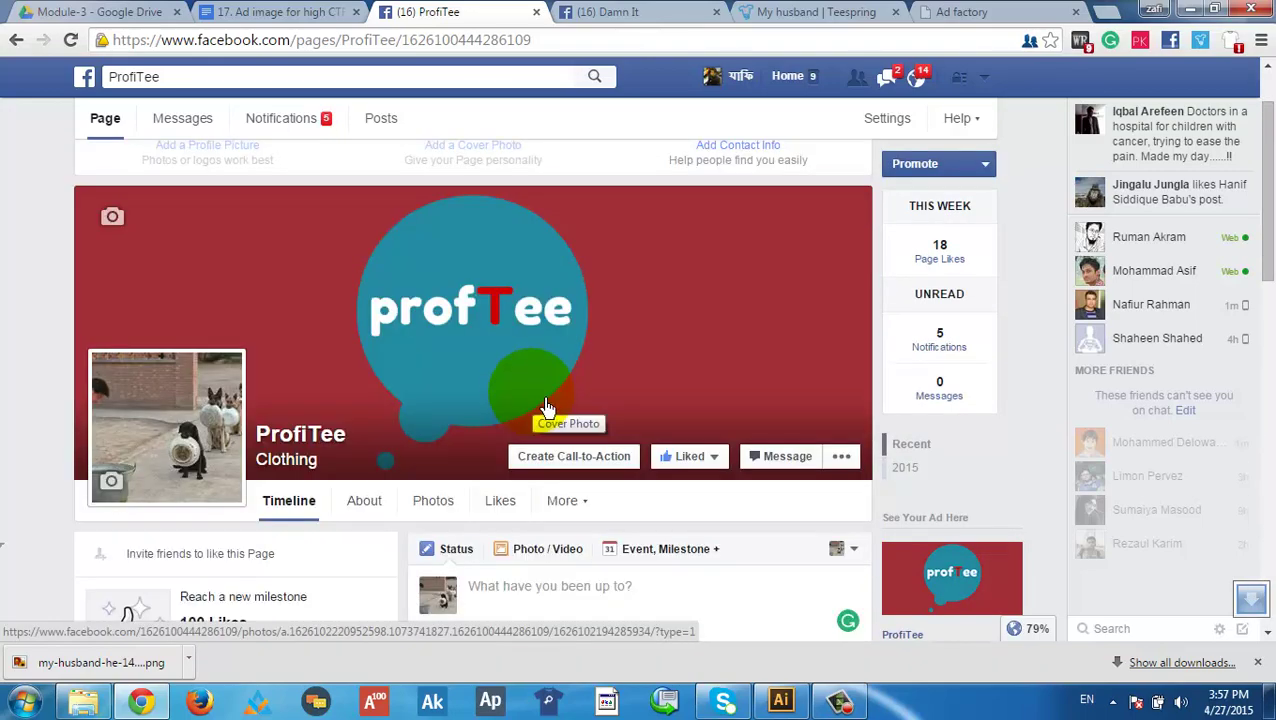
pyautogui.scroll(-1, 550, 412)
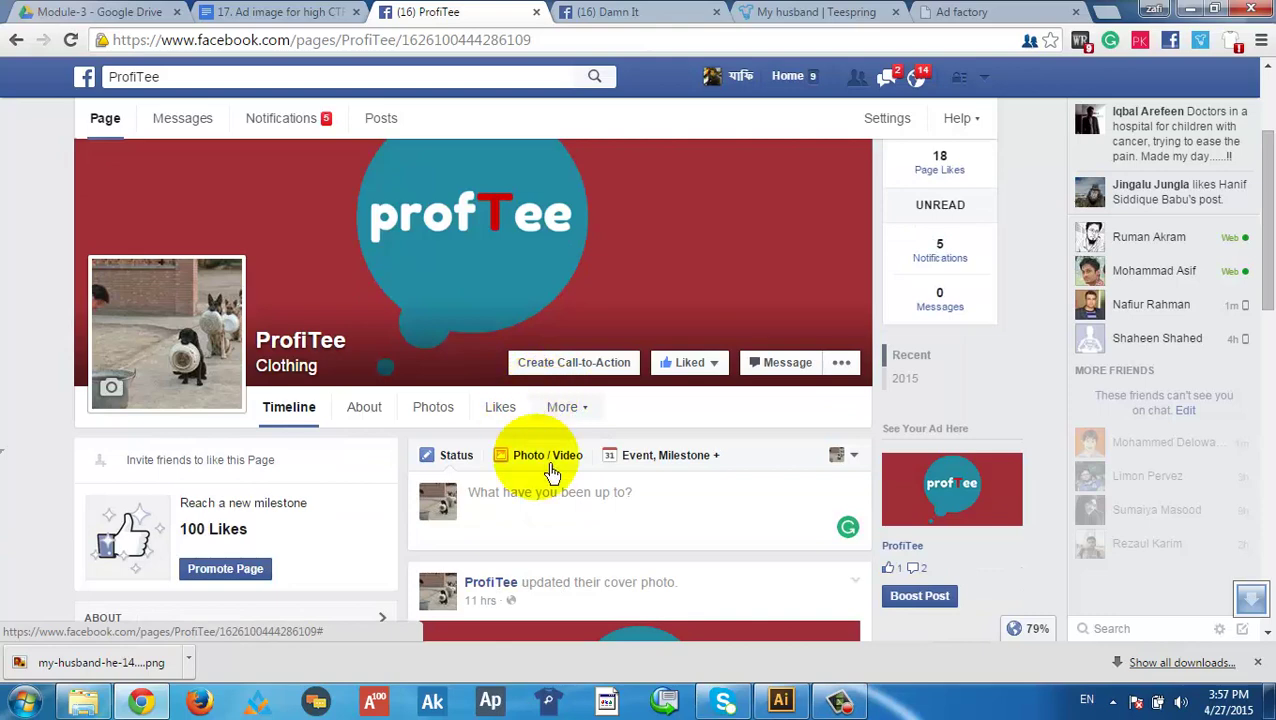
pyautogui.scroll(-2, 536, 472)
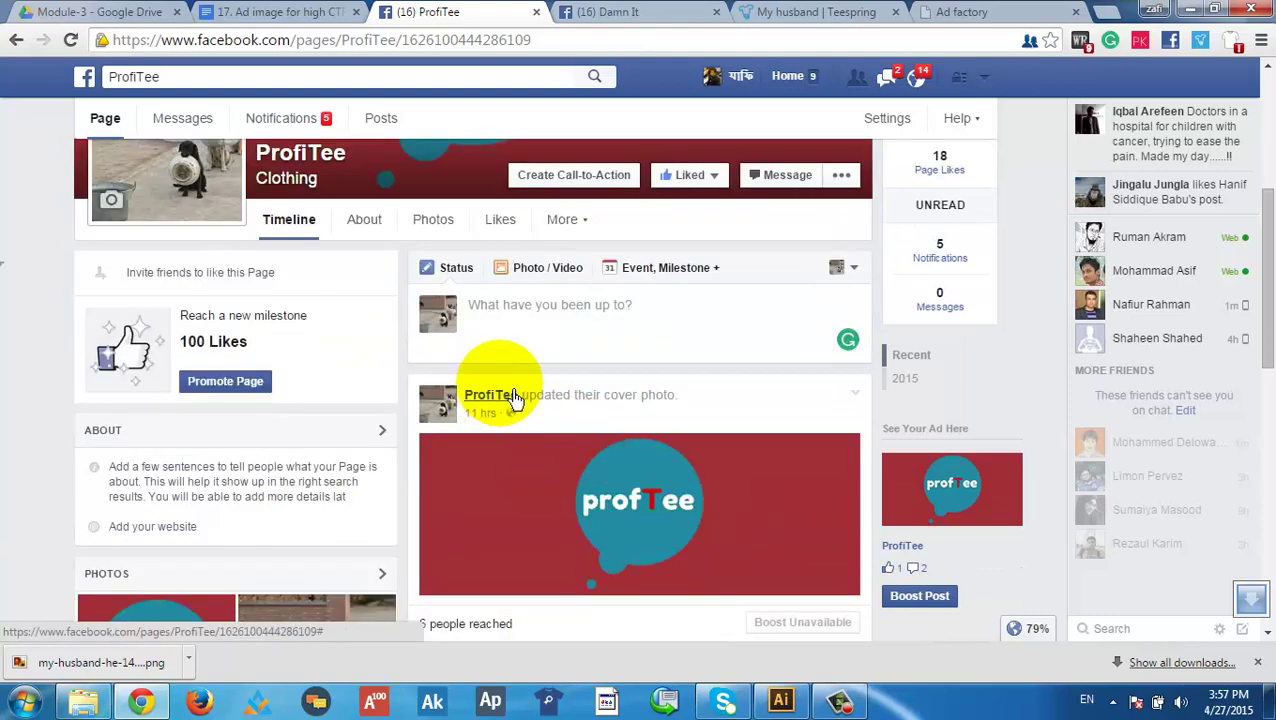
pyautogui.click(560, 320)
pyautogui.click(561, 287)
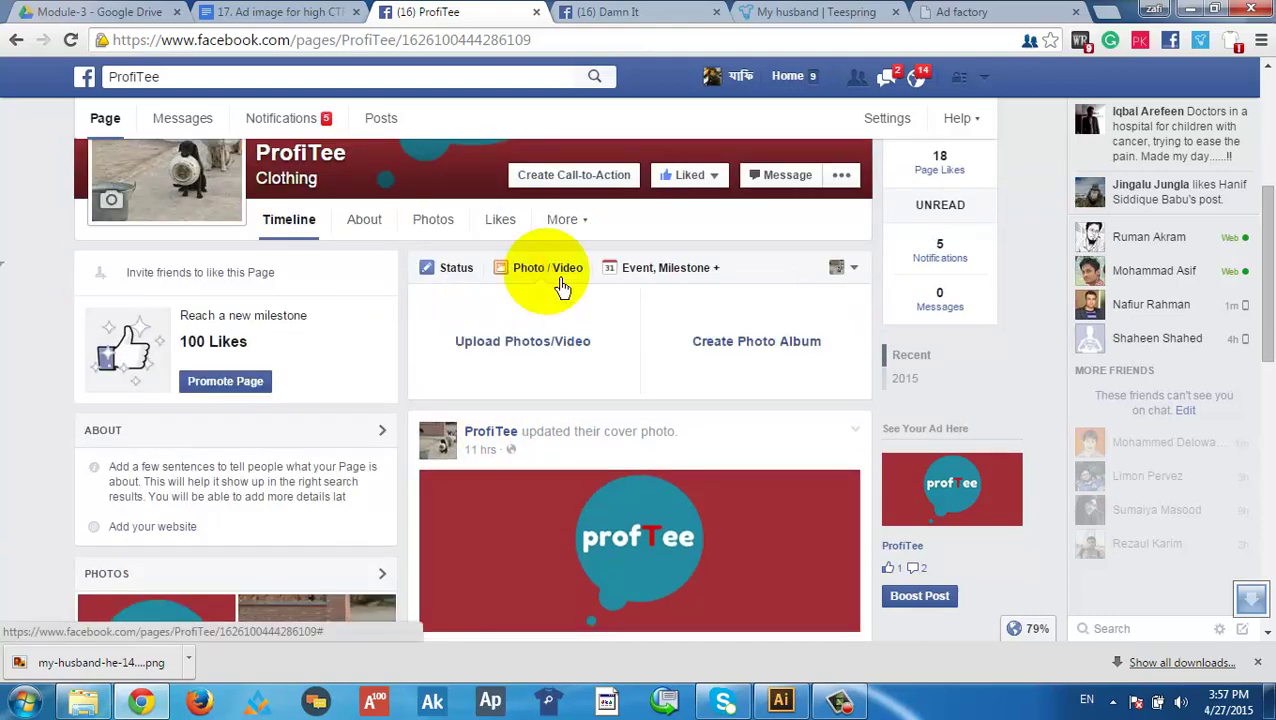
pyautogui.click(521, 343)
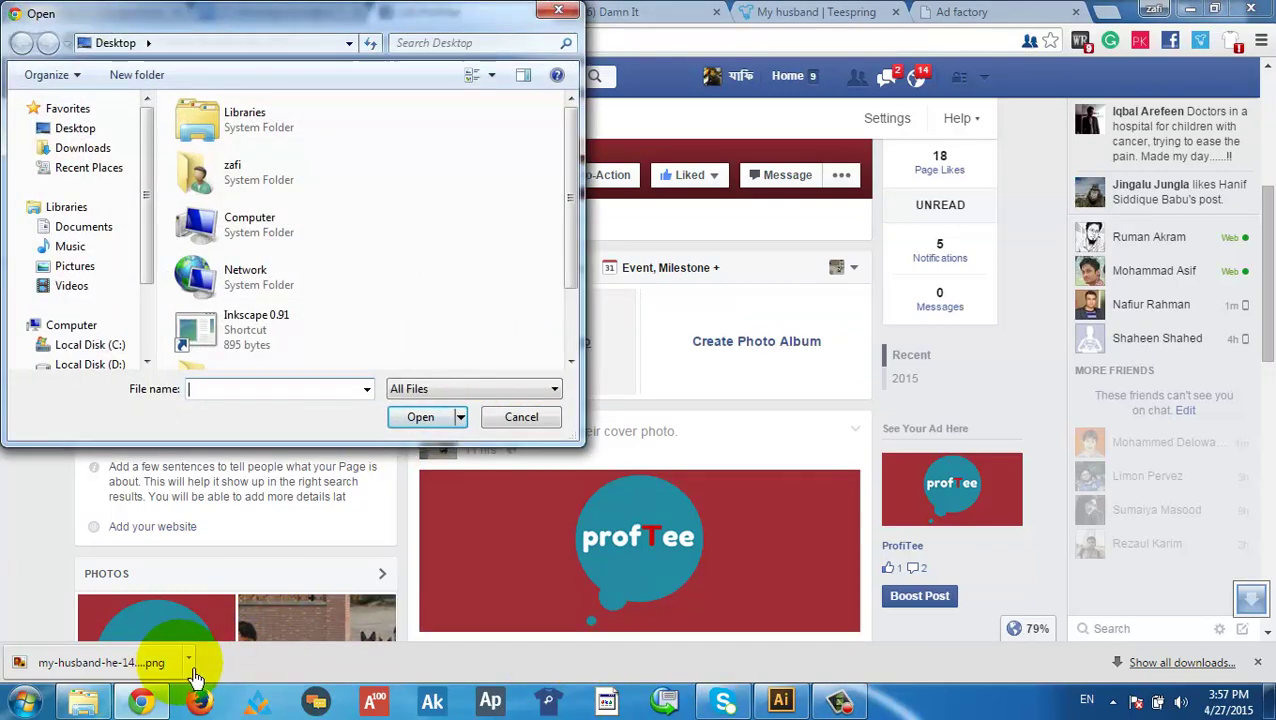
pyautogui.click(86, 702)
pyautogui.moveTo(698, 503); pyautogui.dragTo(413, 307)
pyautogui.click(343, 345)
pyautogui.doubleClick(285, 359)
# Begin the photo's caption with the line "Limited Addition- Not sold in store"
pyautogui.click(606, 340)
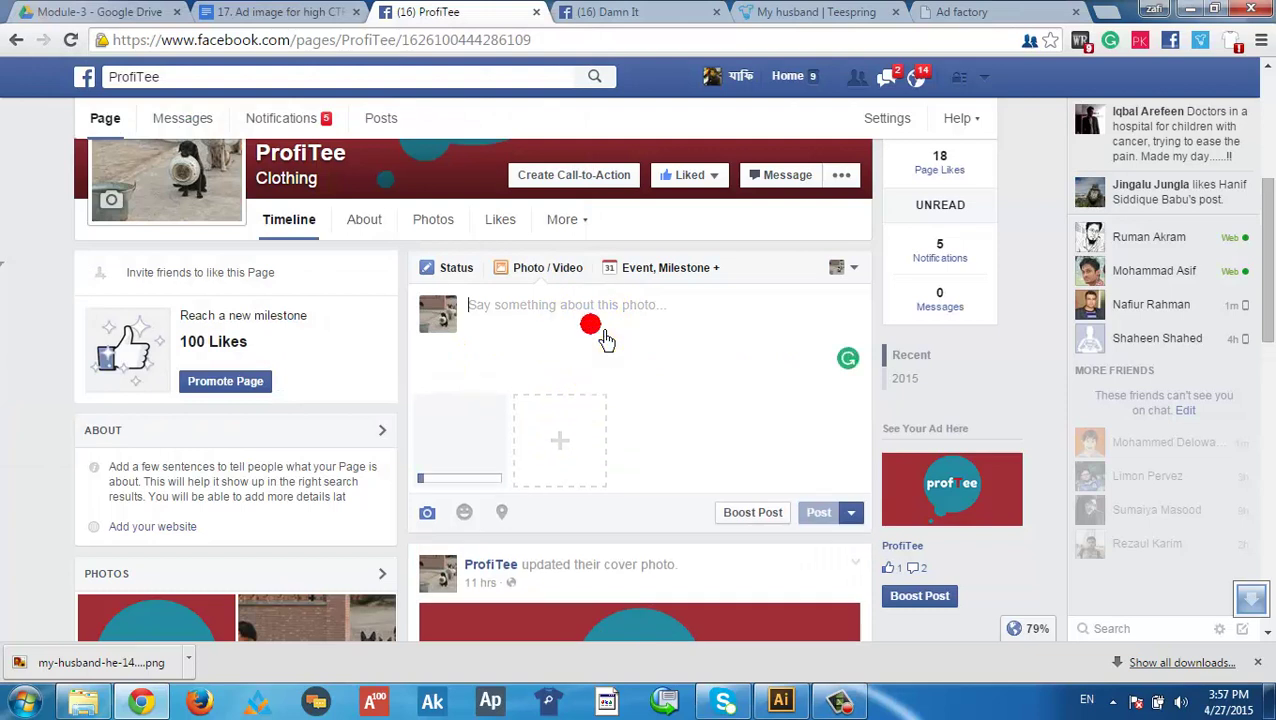
pyautogui.write('Limi')
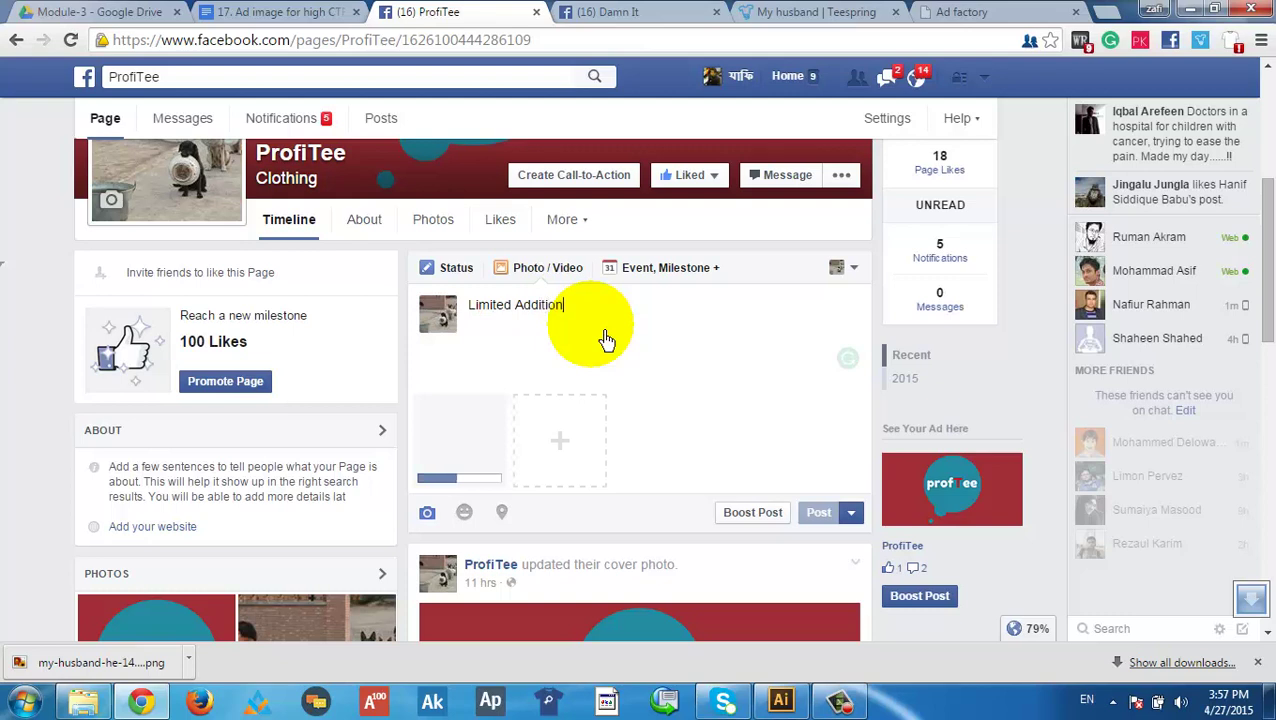
pyautogui.write('ted Addition- Not sold in store')
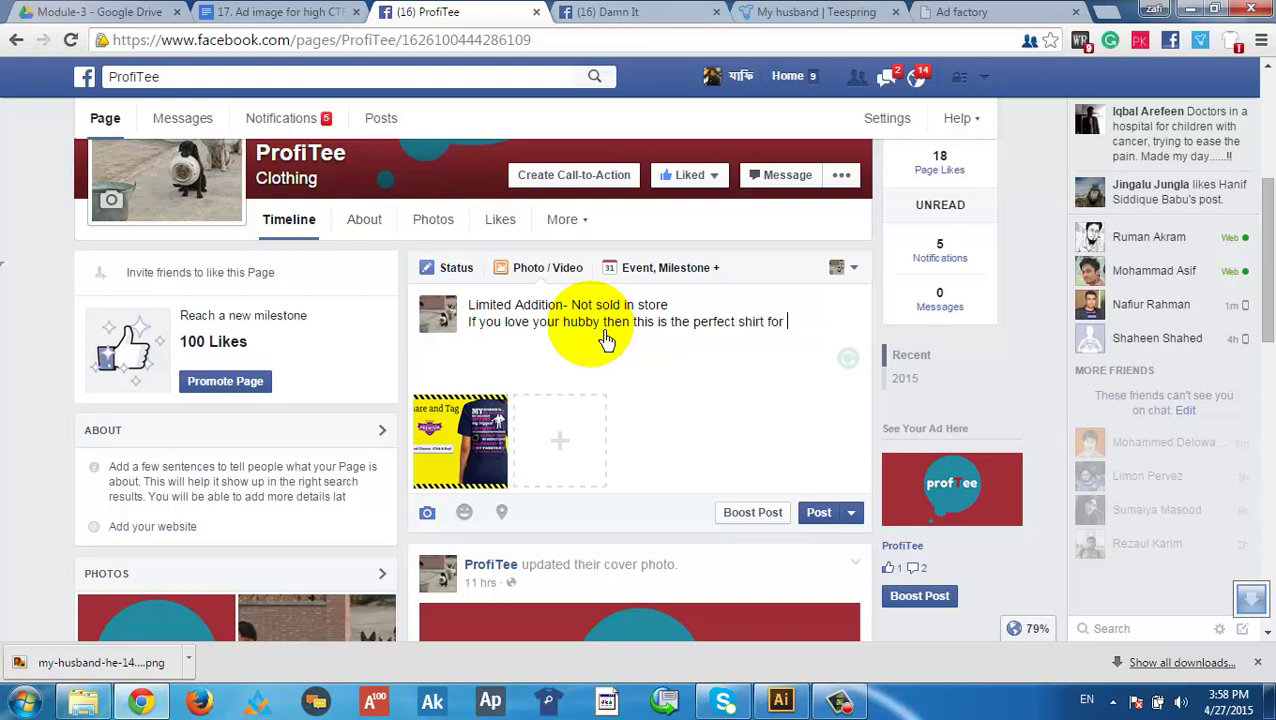
# Complete the caption line "If you love your hubby then this is the perfect shirt for you to show your deep love for your husband"
pyautogui.write('your')
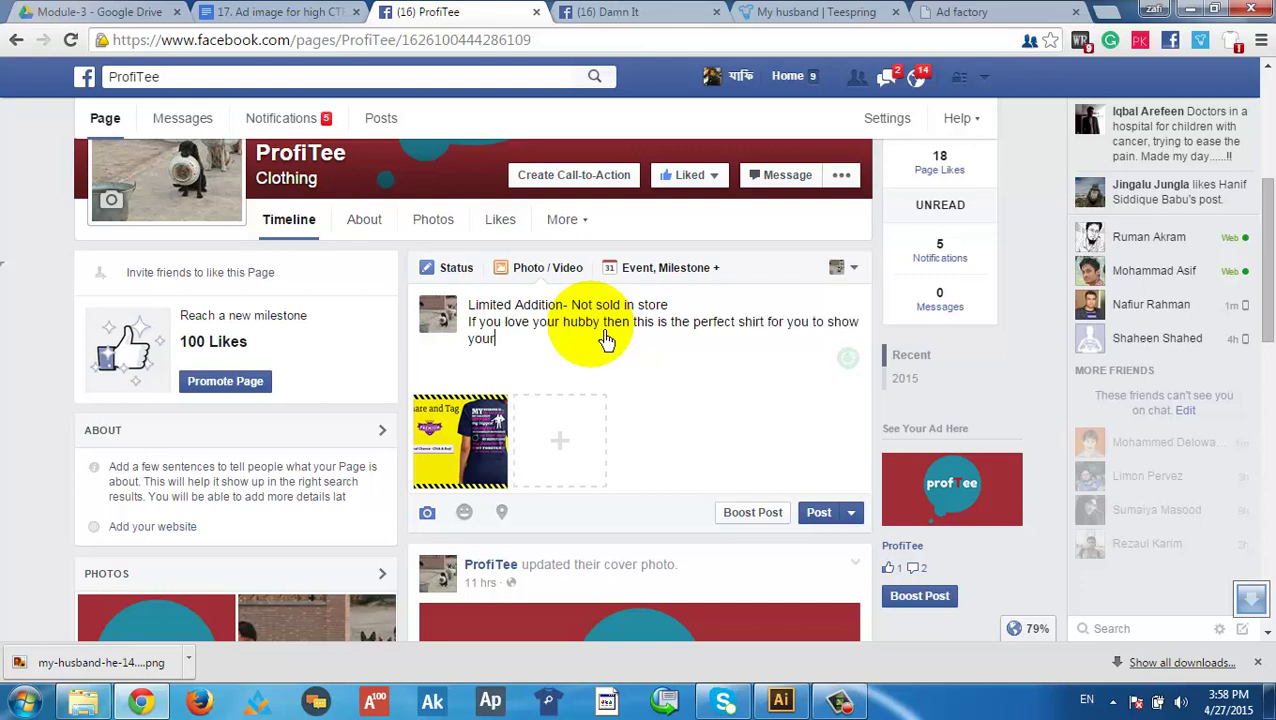
pyautogui.write(' deep love for your husband')
pyautogui.press('BackSpace')
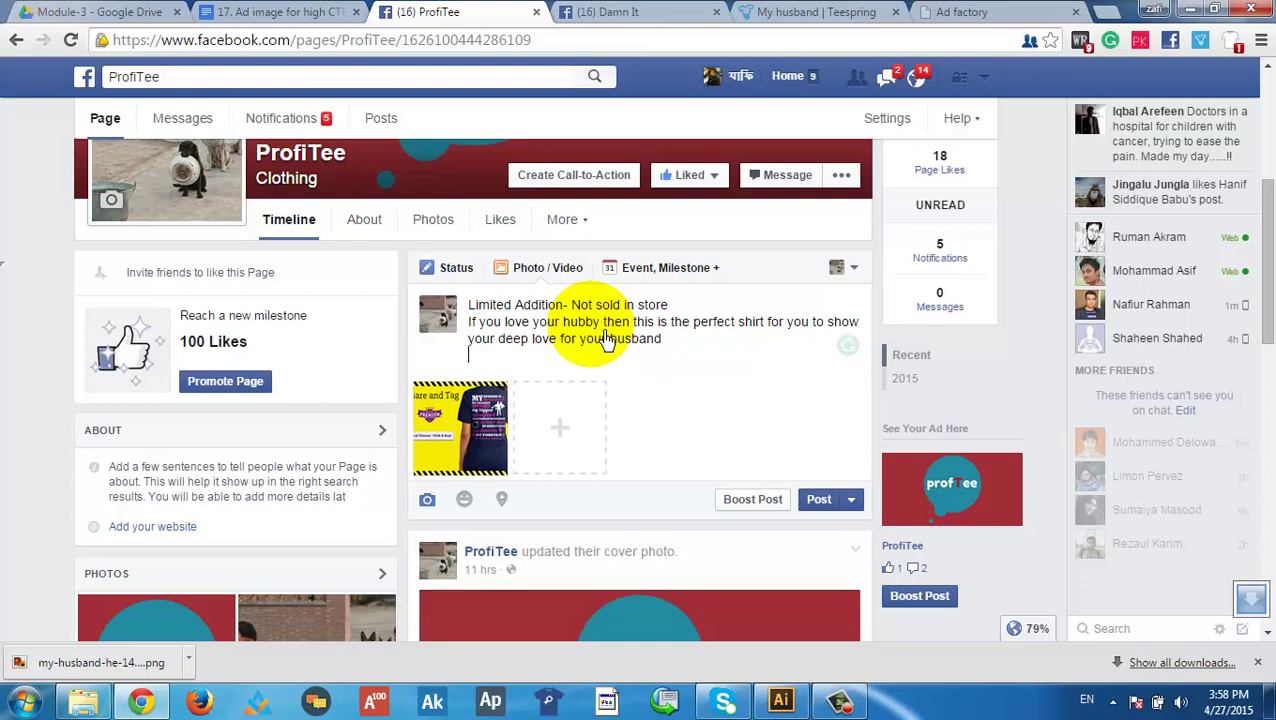
pyautogui.press('Return')
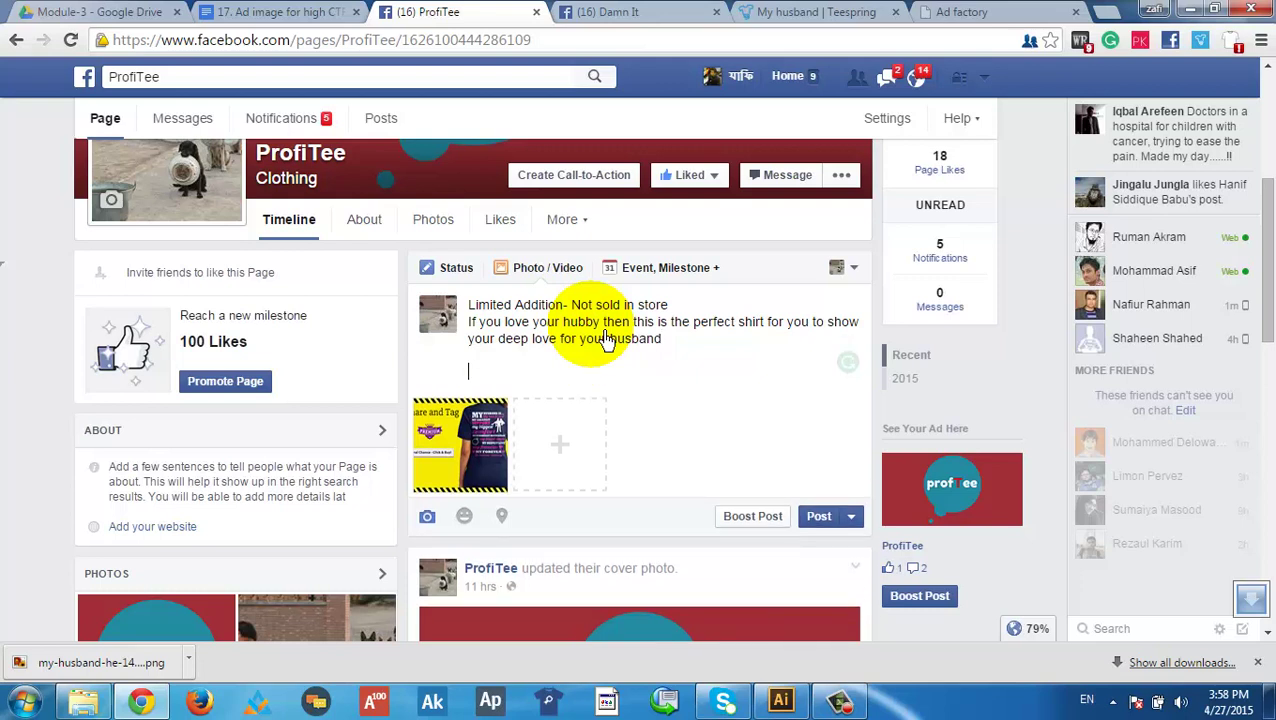
# Insert the line "Grab yours here" directly below the caption's first line
pyautogui.click(670, 305)
pyautogui.press('Return')
pyautogui.write('Grab your')
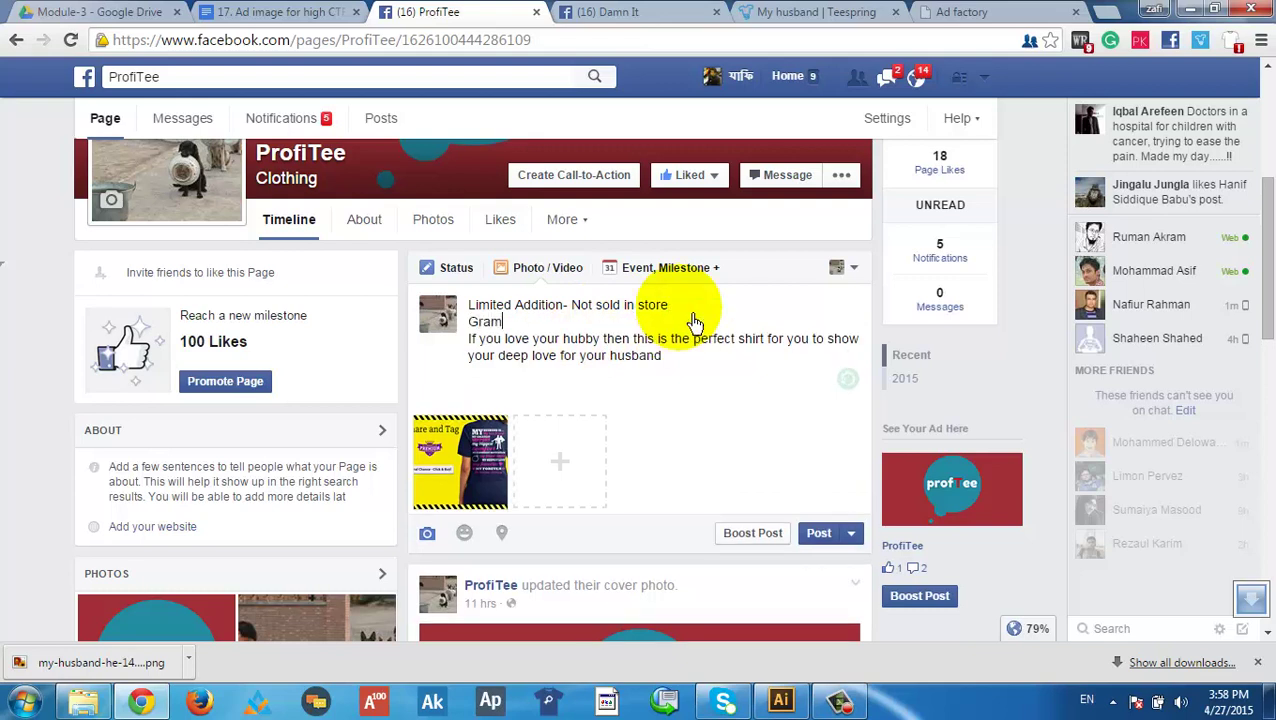
pyautogui.write('s here')
# Copy the "My husband" Teespring campaign URL and add it with a colon after "Grab yours here" in the Facebook caption
pyautogui.click(840, 14)
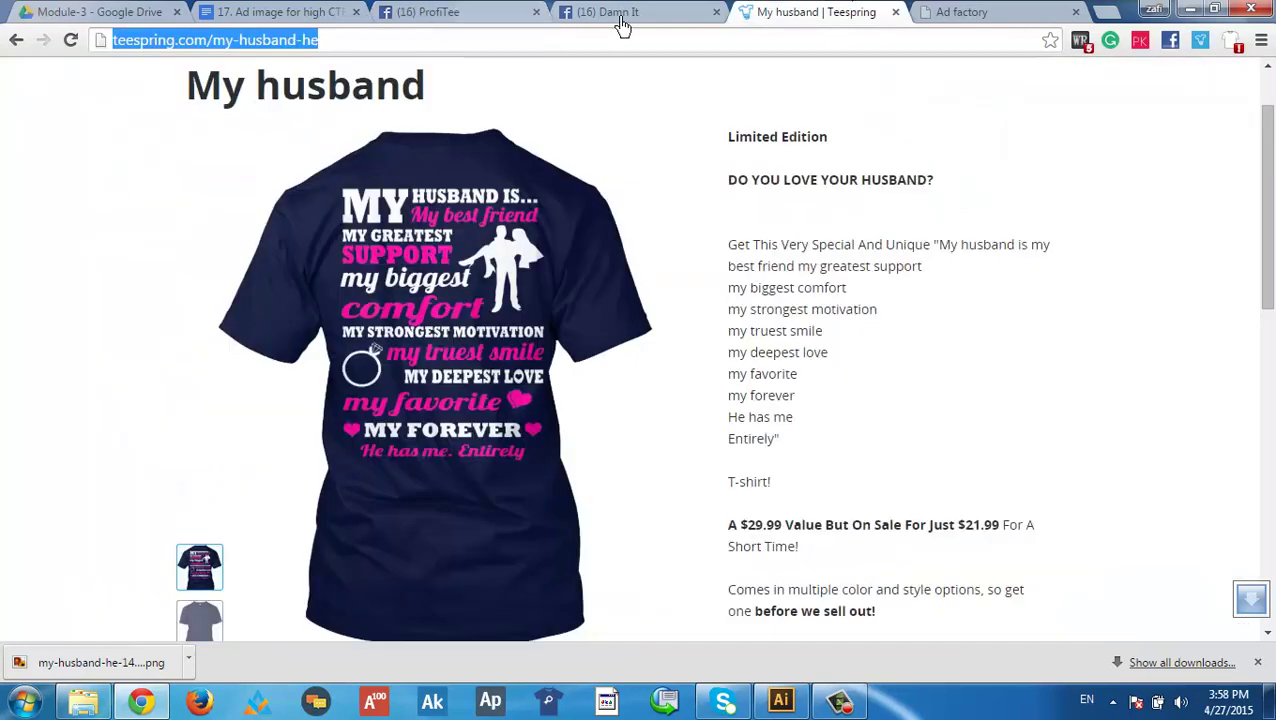
pyautogui.rightClick(455, 45)
pyautogui.click(478, 101)
pyautogui.click(632, 14)
pyautogui.click(502, 14)
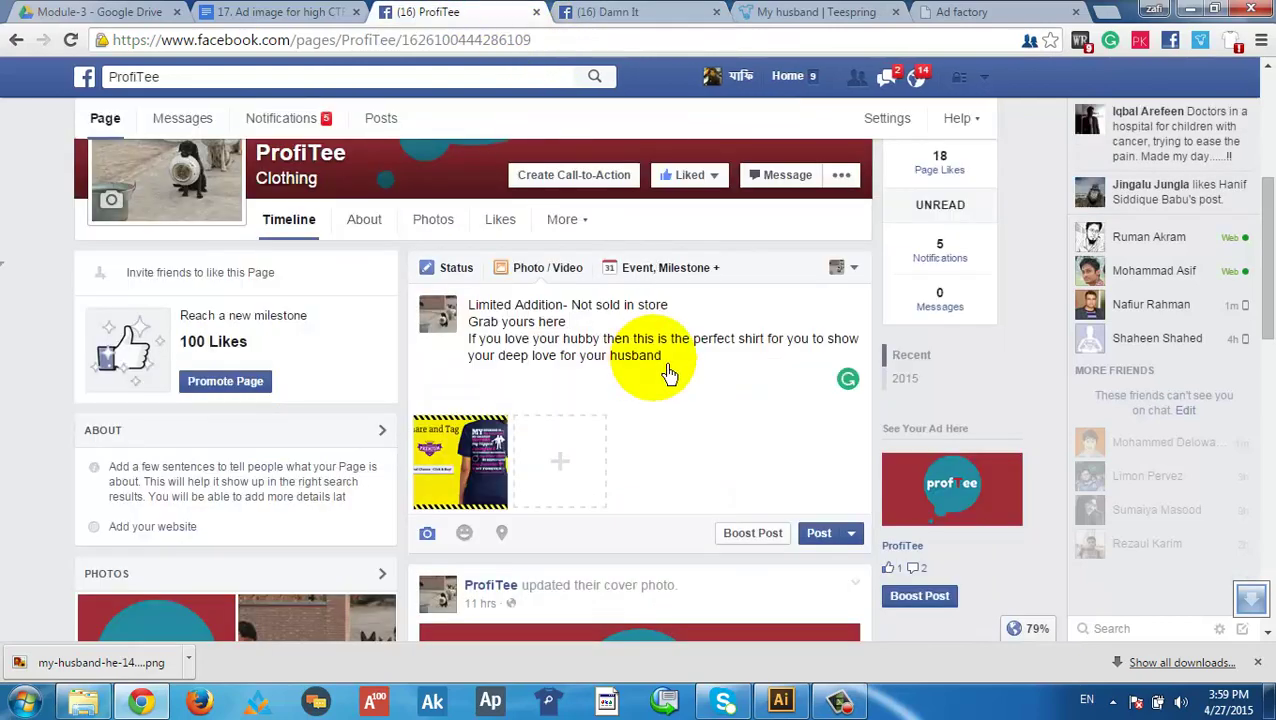
pyautogui.write(':')
pyautogui.hotkey('ctrl', 'v')
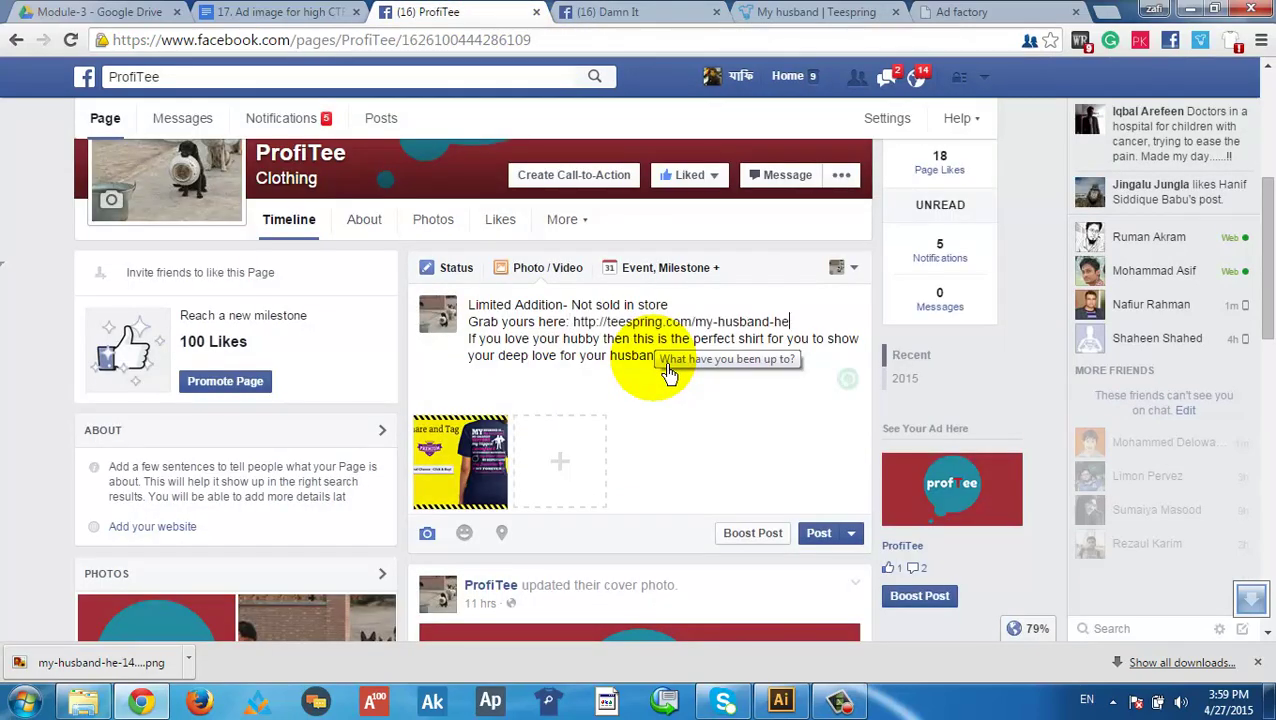
# Delete the space between "Grab yours here:" and the Teespring link in the caption
pyautogui.hotkey('ctrl', 'Left')
pyautogui.hotkey('ctrl', 'Left')
pyautogui.hotkey('ctrl', 'Left')
pyautogui.hotkey('ctrl', 'Left')
pyautogui.hotkey('ctrl', 'Left')
pyautogui.hotkey('ctrl', 'Left')
pyautogui.press('BackSpace')
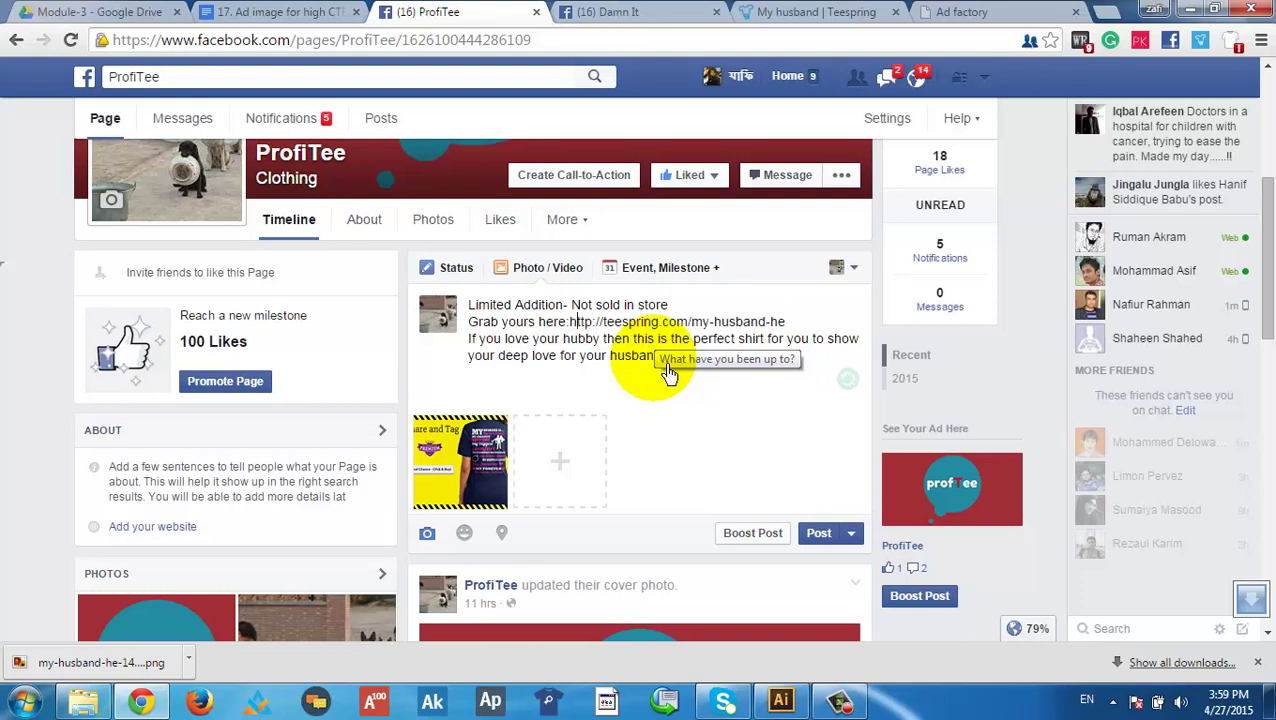
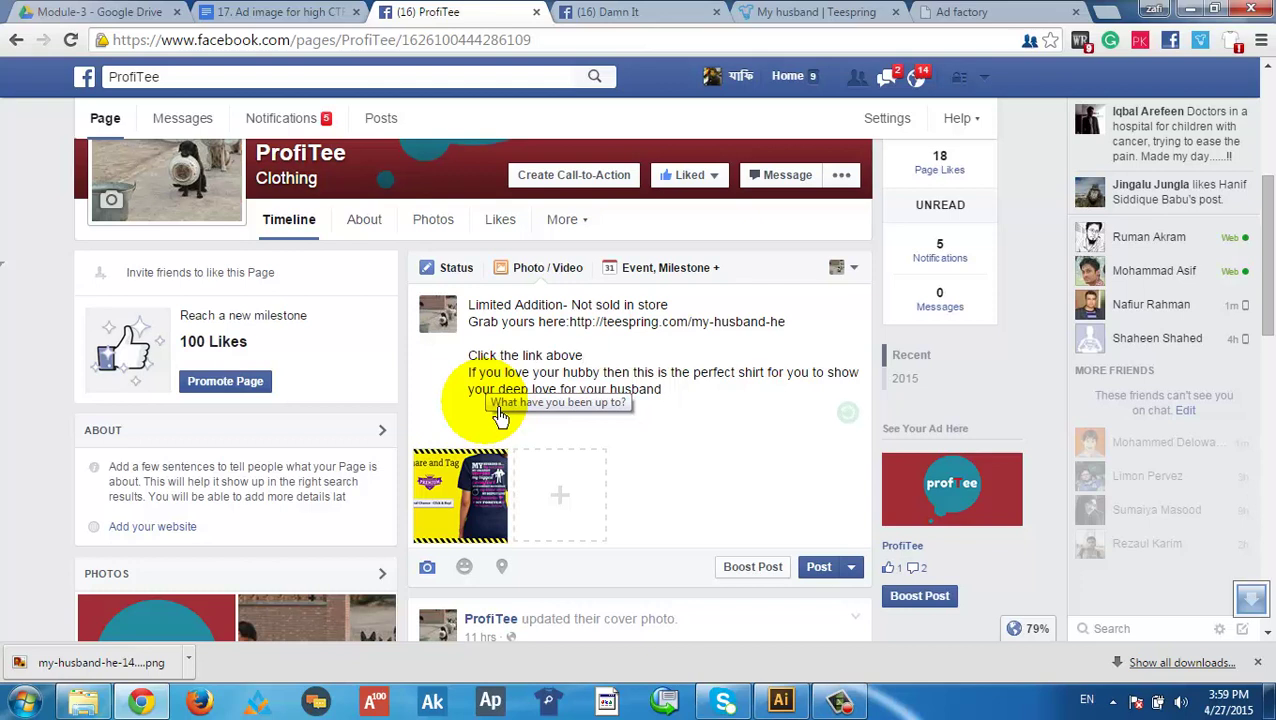
# Complete the caption line so it reads "Click the link above and get yours!"
pyautogui.write('and')
pyautogui.press('BackSpace')
pyautogui.press('BackSpace')
pyautogui.press('BackSpace')
pyautogui.write('get y')
pyautogui.press('BackSpace')
pyautogui.write('yours')
# Add the closing line "Share and tag who would love this" below the caption, separated by a blank line
pyautogui.scroll(-2, 698, 418)
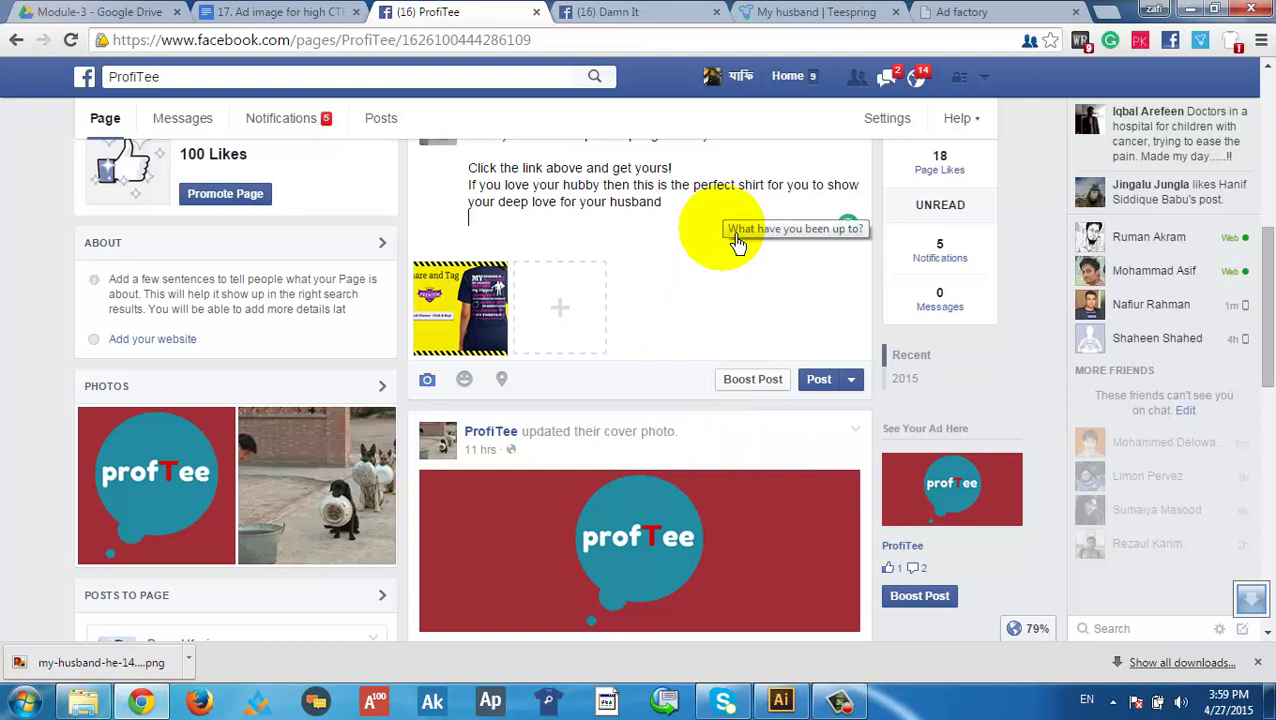
pyautogui.press('Return')
pyautogui.write('Share and ta')
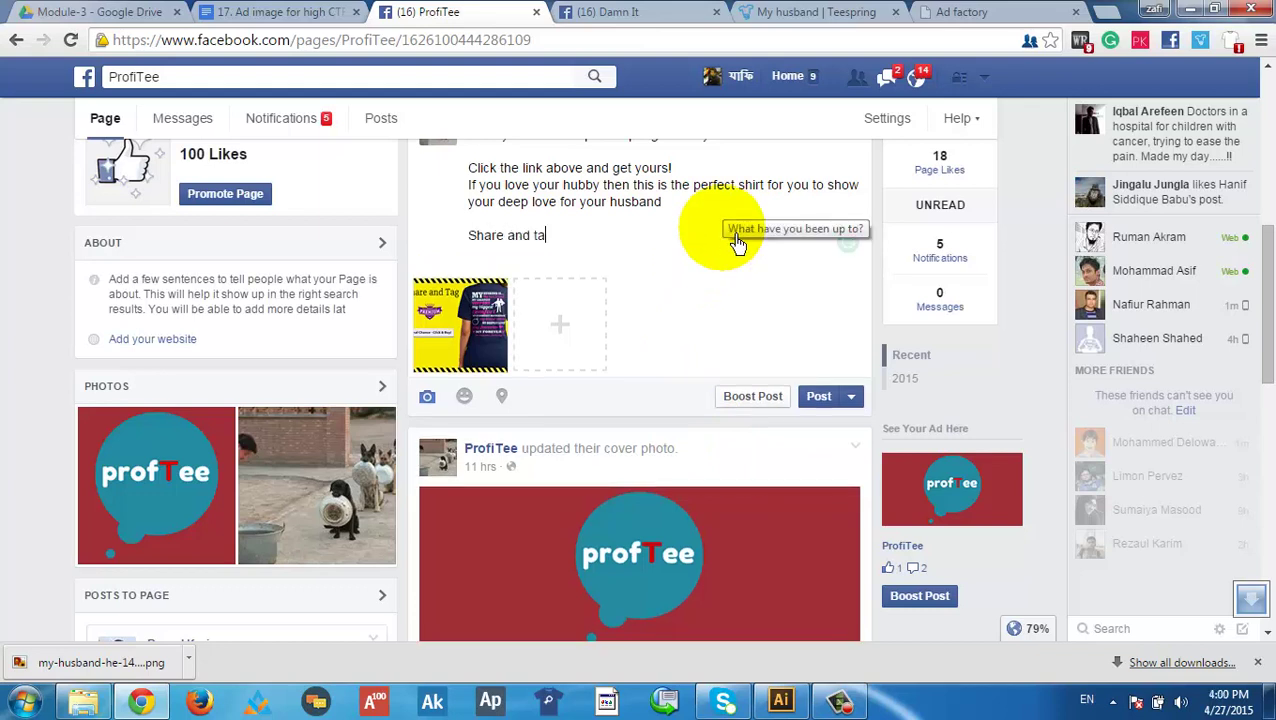
pyautogui.write('g who would love this')
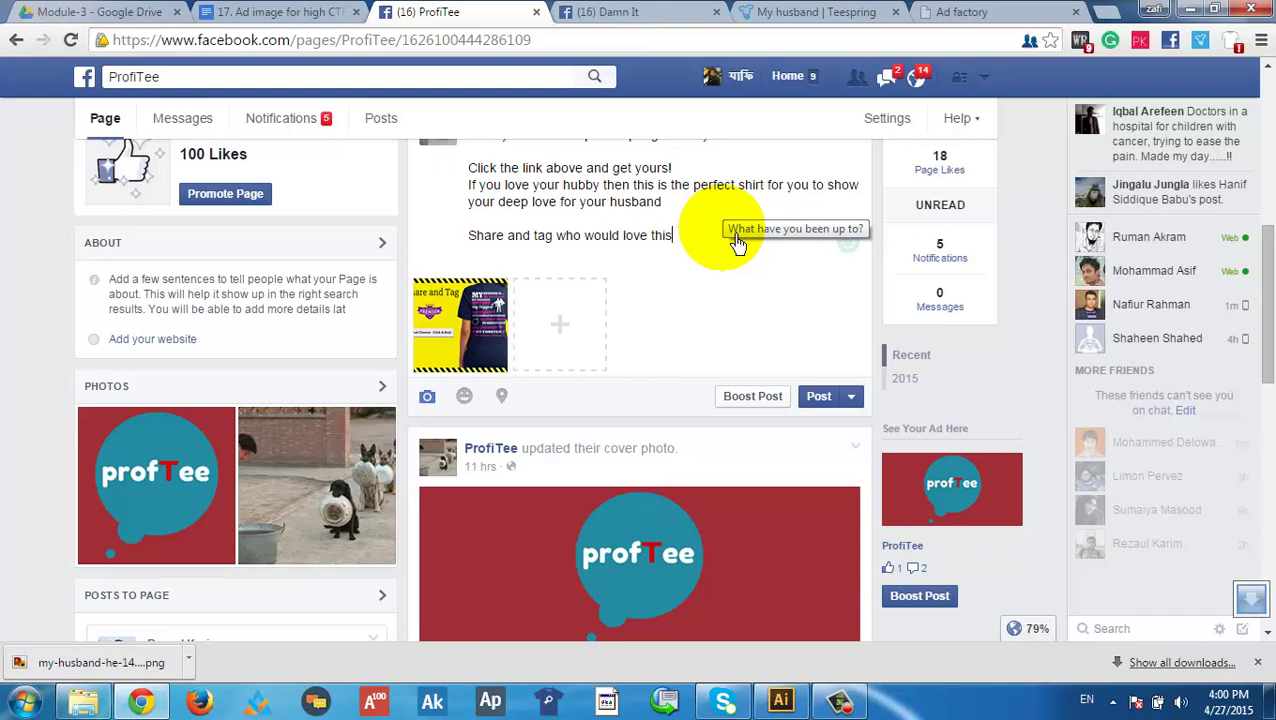
# Copy the entire Facebook caption and paste it below the numbered list in the "17. Ad image for high CTR" Google Docs document
pyautogui.scroll(2, 733, 242)
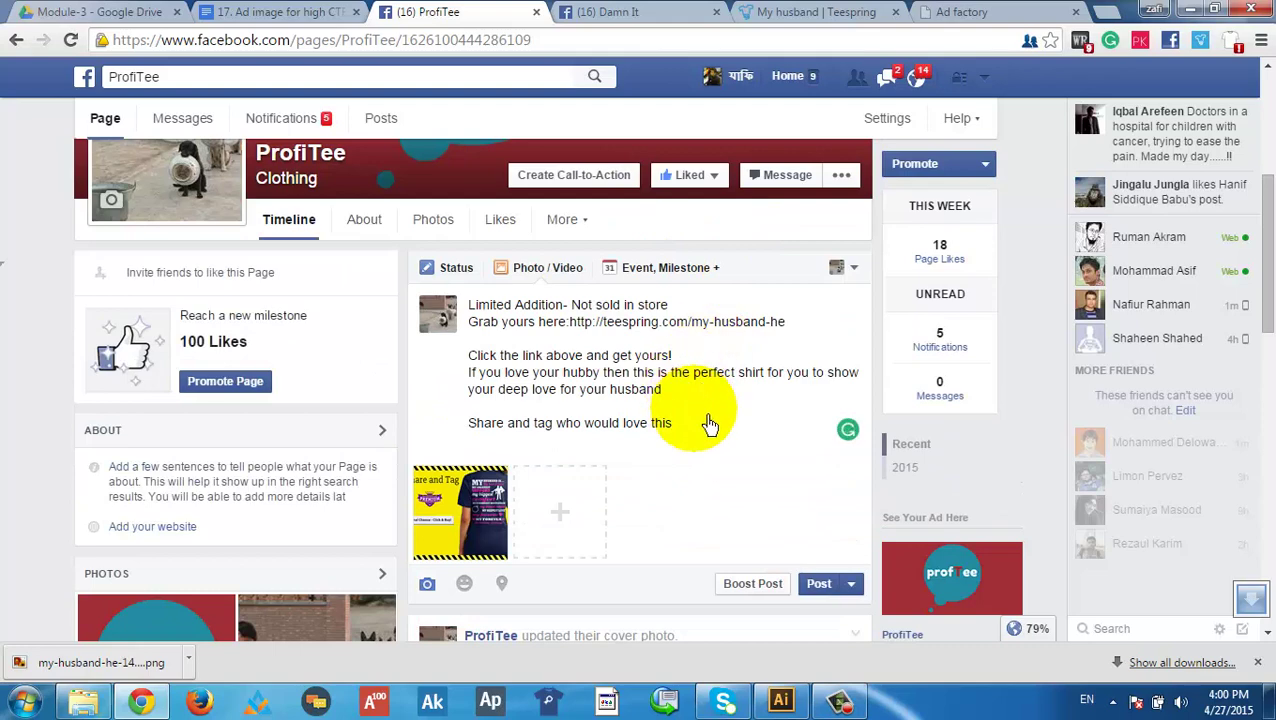
pyautogui.moveTo(683, 421); pyautogui.dragTo(440, 306)
pyautogui.rightClick(491, 316)
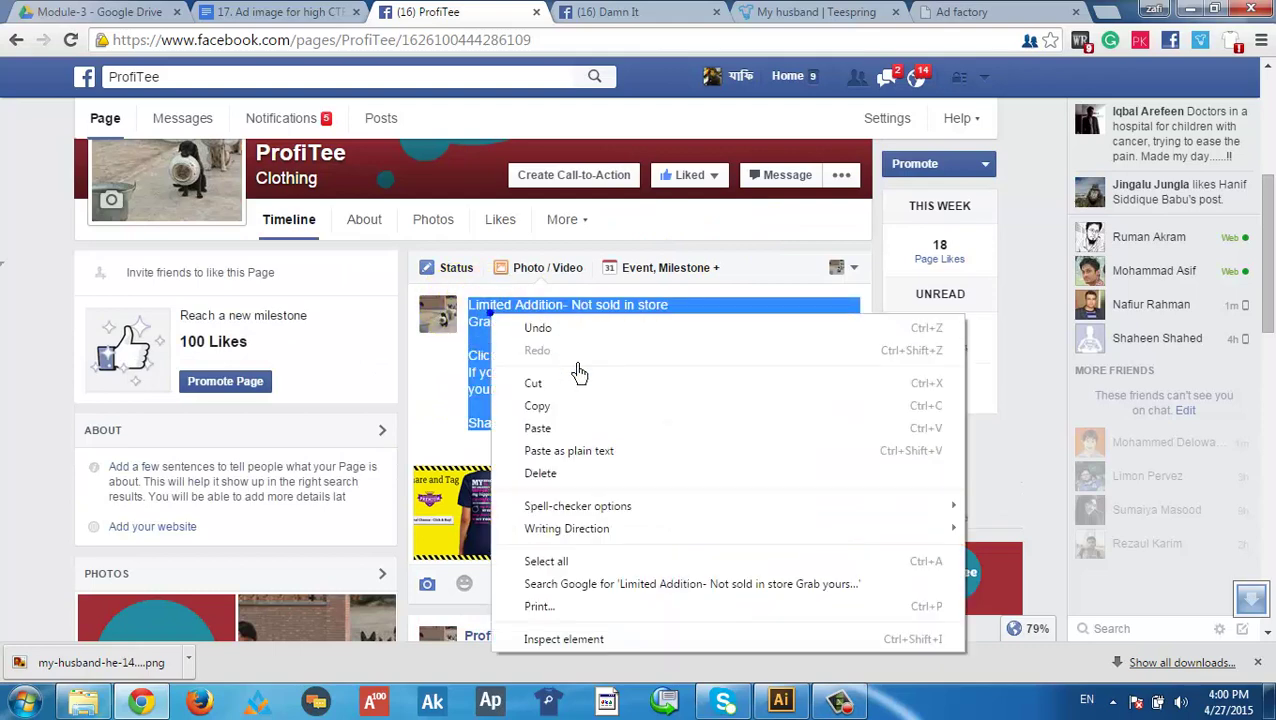
pyautogui.click(550, 405)
pyautogui.click(235, 12)
pyautogui.click(561, 518)
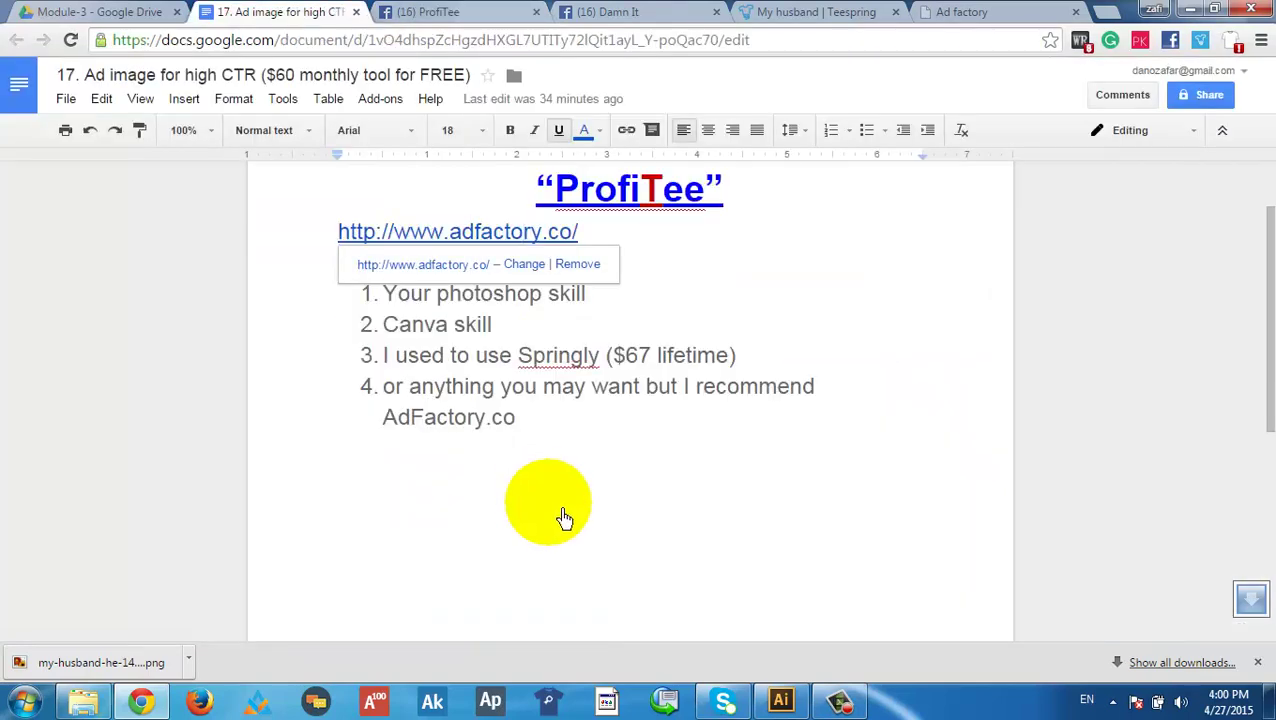
pyautogui.click(593, 485)
pyautogui.press('Return')
pyautogui.press('Return')
pyautogui.hotkey('ctrl', 'v')
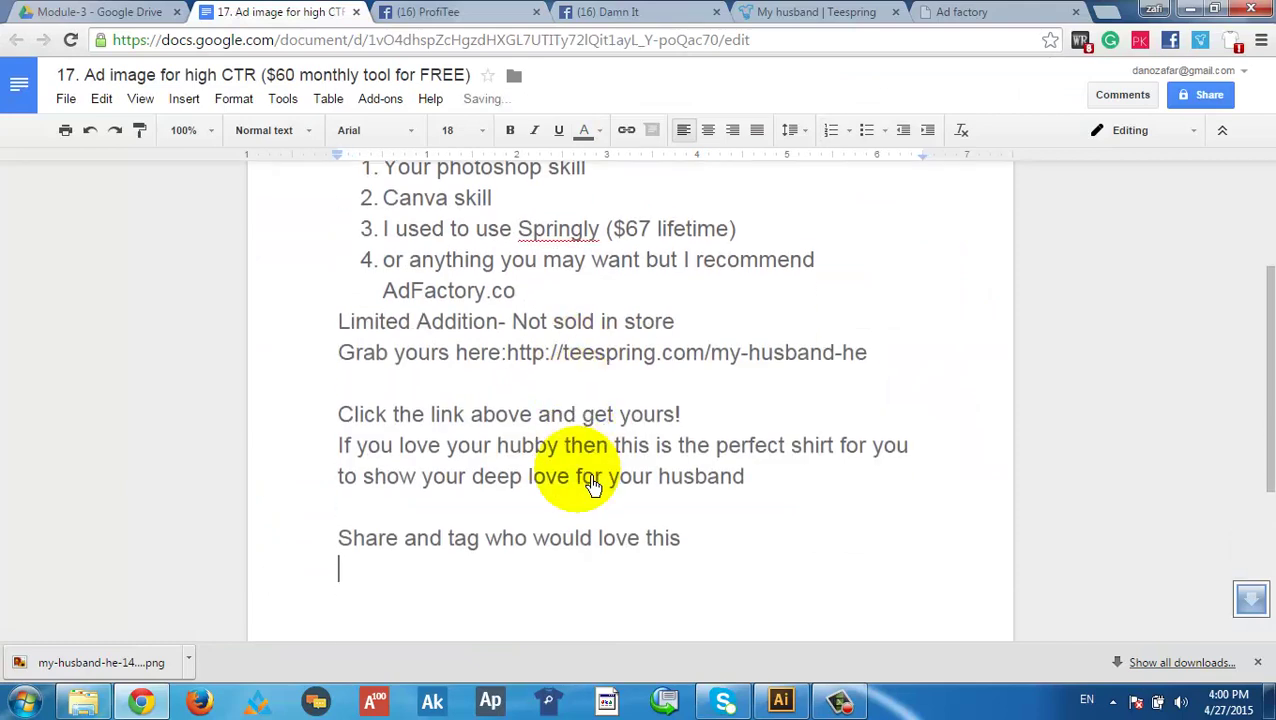
# Set the text colour of the whole pasted caption in the document to magenta
pyautogui.moveTo(340, 321); pyautogui.dragTo(740, 561)
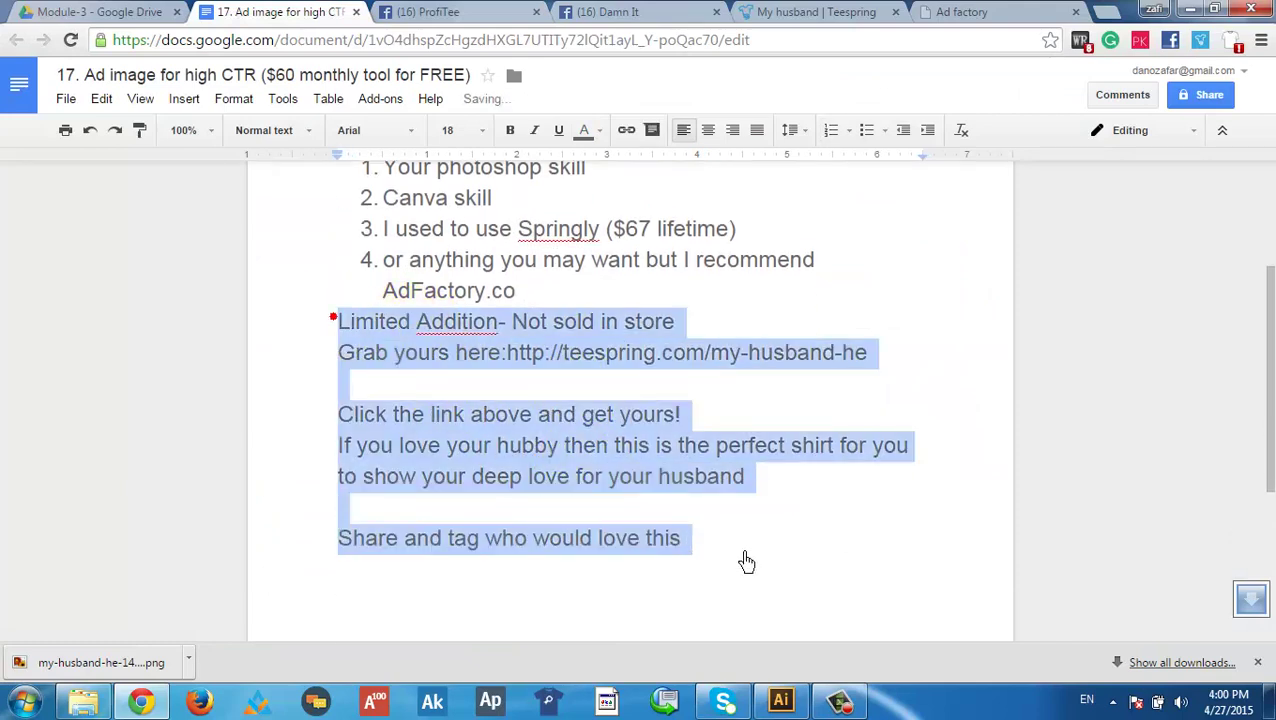
pyautogui.click(584, 130)
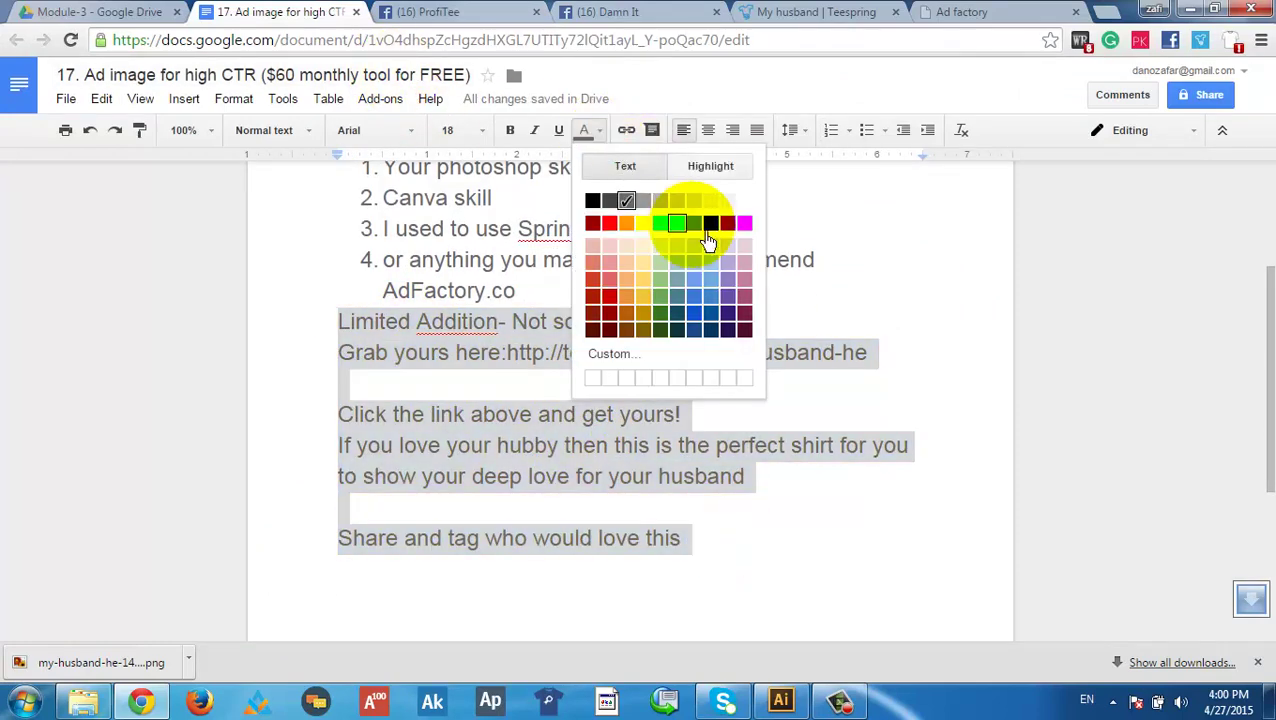
pyautogui.click(712, 224)
pyautogui.click(594, 132)
pyautogui.click(744, 223)
pyautogui.click(795, 505)
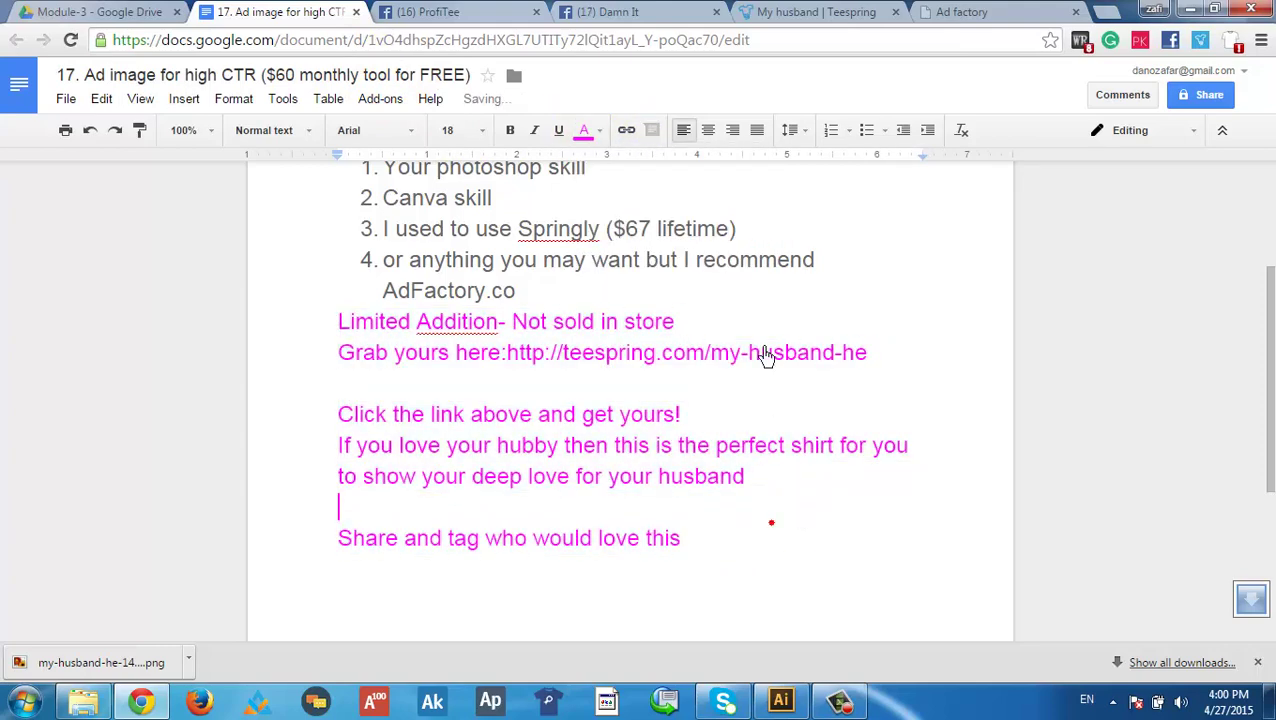
pyautogui.scroll(-2, 660, 375)
pyautogui.scroll(5, 660, 447)
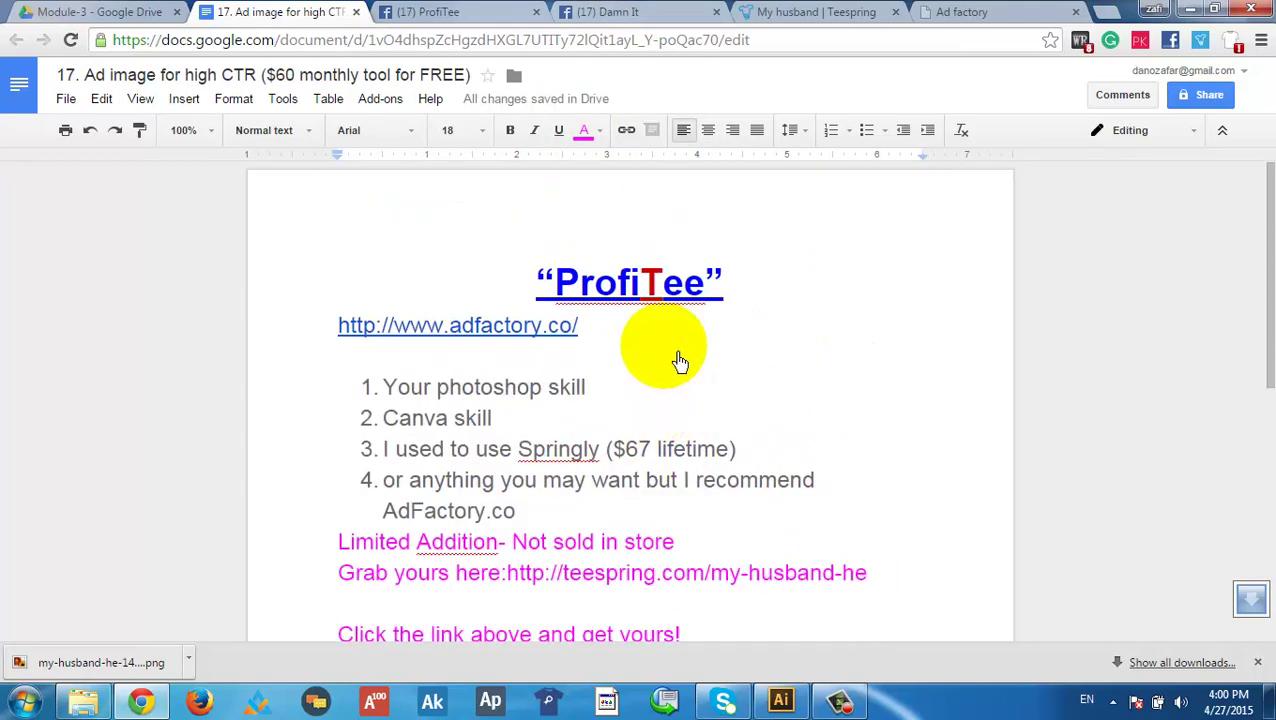
pyautogui.click(675, 14)
pyautogui.click(815, 12)
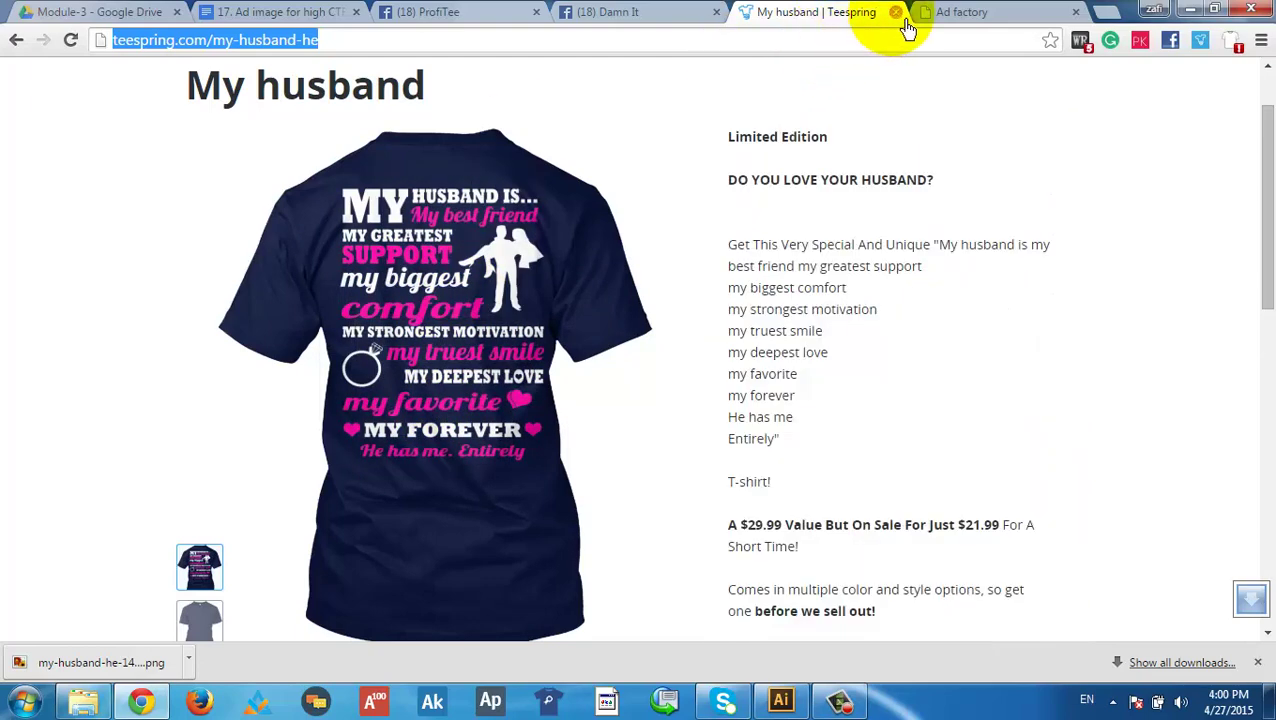
# Return to the ProfiTee Facebook page, publish the captioned shirt ad post, and review it on the timeline
pyautogui.click(505, 12)
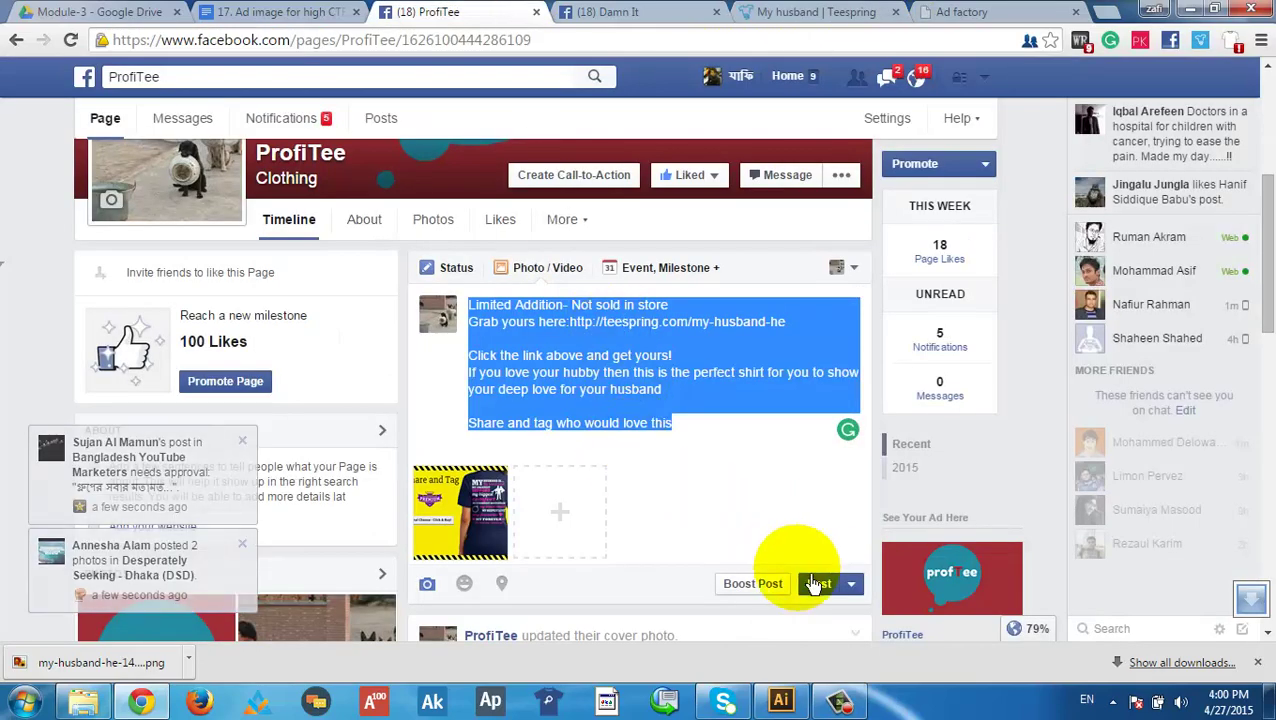
pyautogui.click(818, 584)
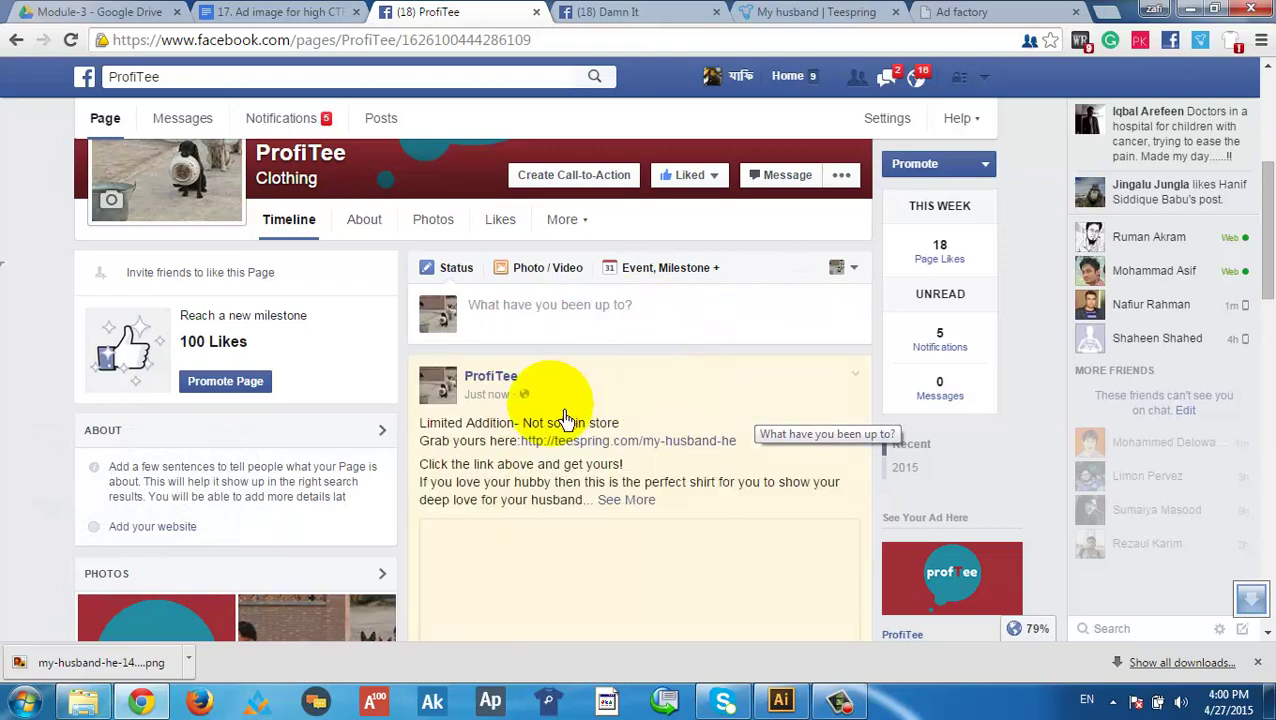
pyautogui.scroll(-3, 672, 440)
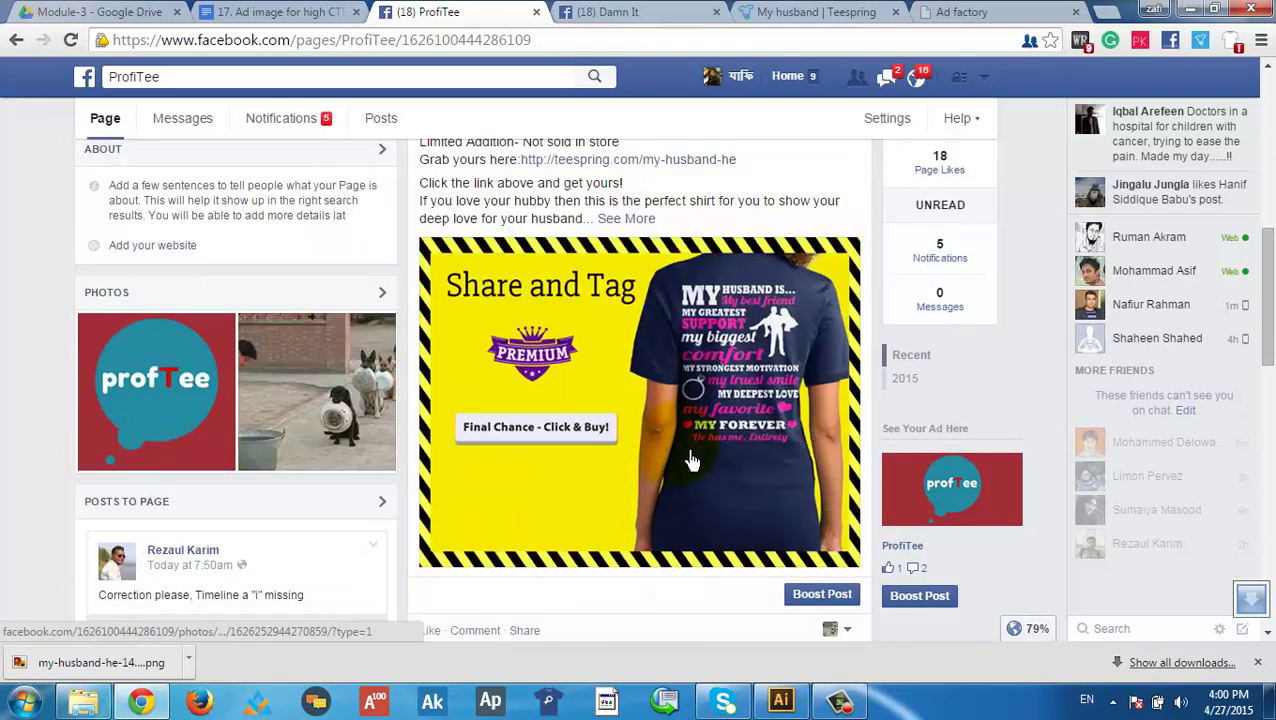
pyautogui.scroll(1, 683, 510)
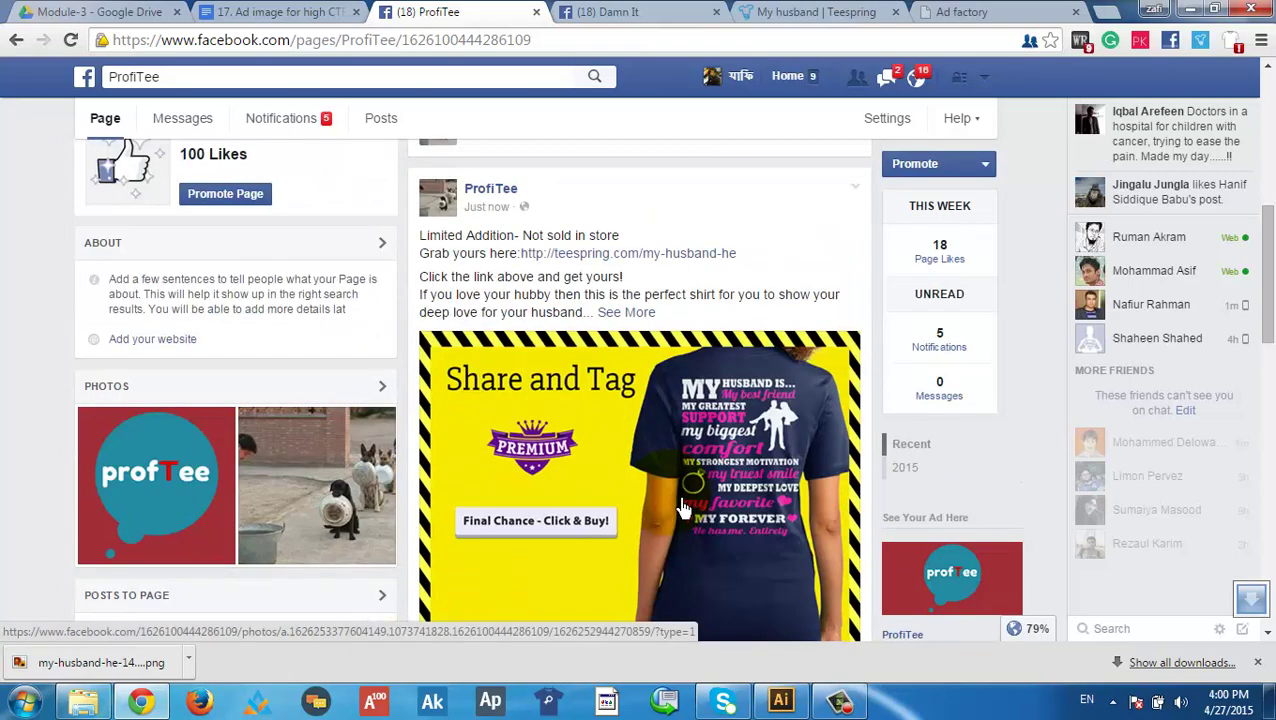
pyautogui.scroll(-2, 680, 508)
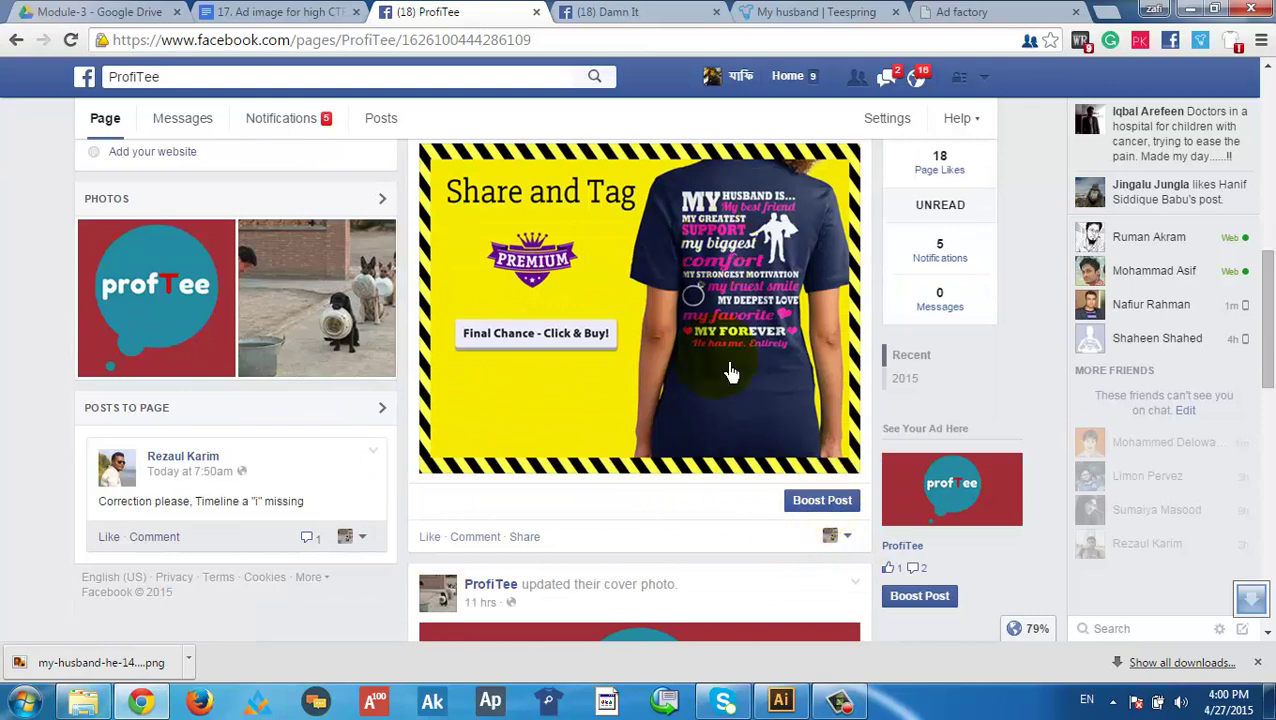
pyautogui.scroll(3, 735, 268)
pyautogui.scroll(-2, 690, 380)
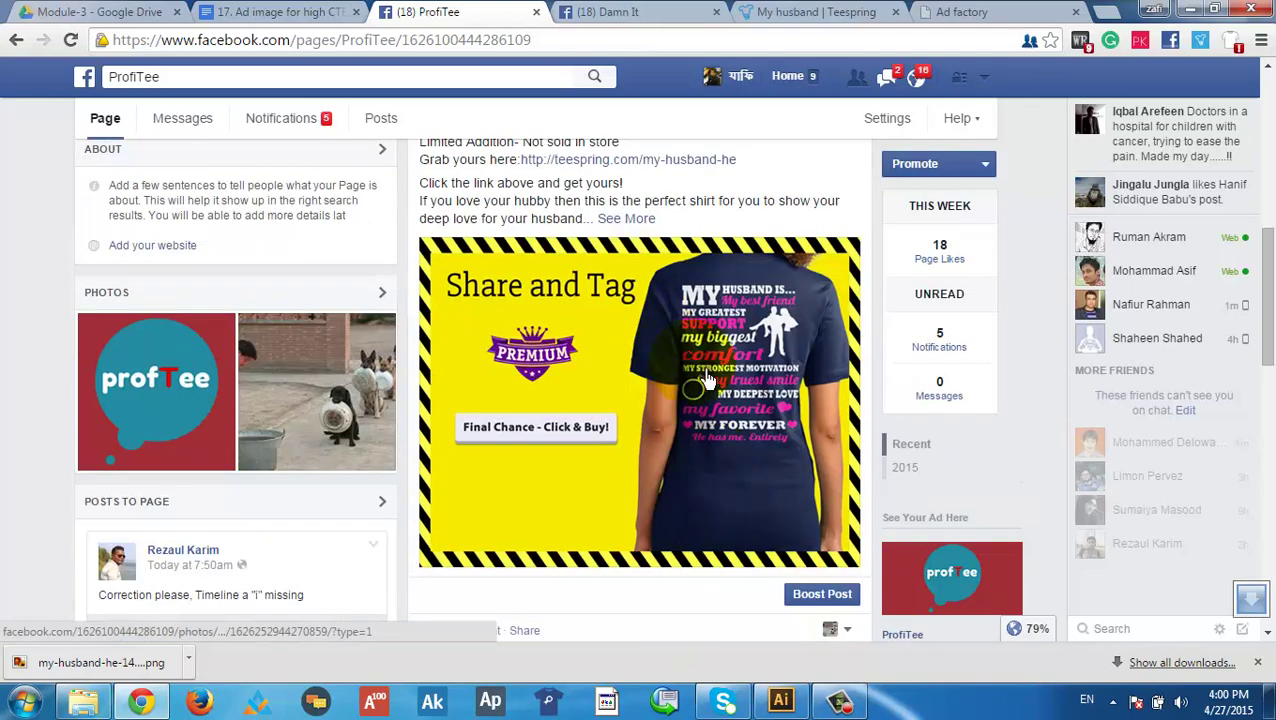